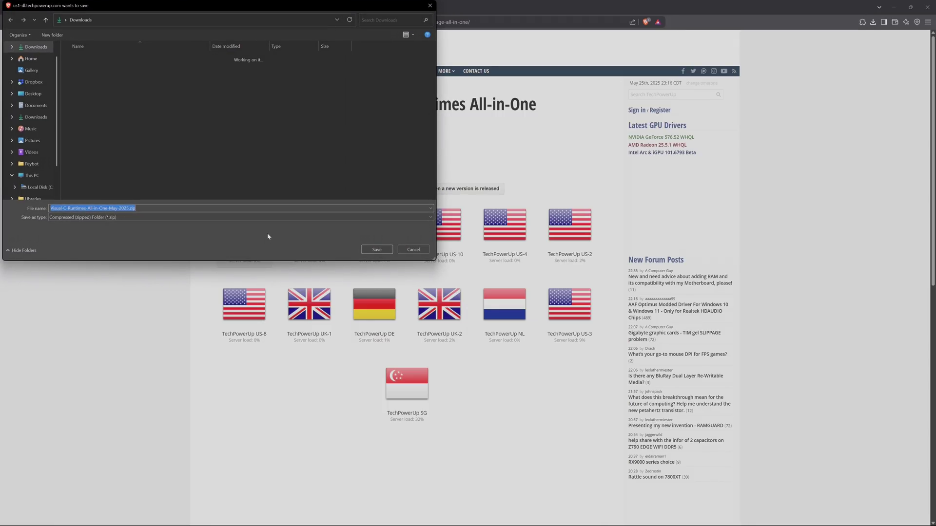
# - Save Visual-C-Runtimes-All-in-One-May-2025.zip to Downloads and extract it with NanaZip into a folder of the same name
pyautogui.click(377, 250)
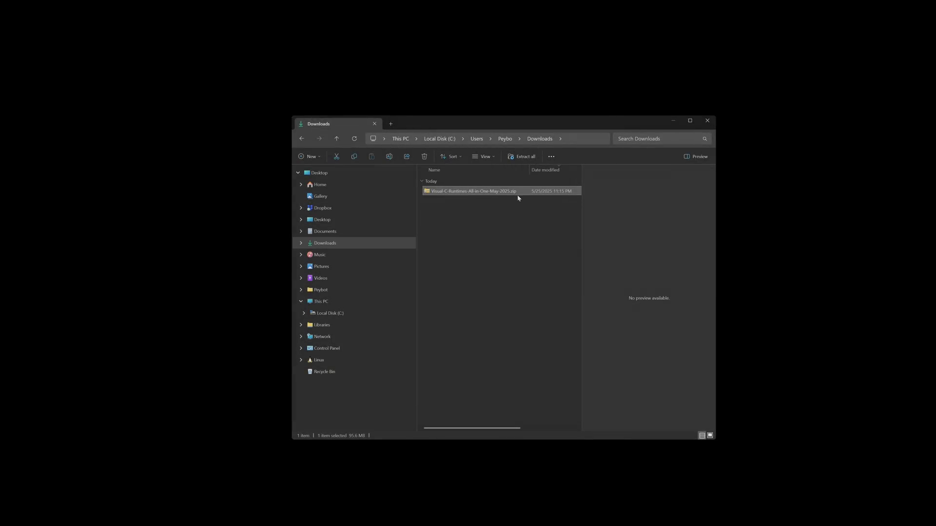
pyautogui.rightClick(521, 193)
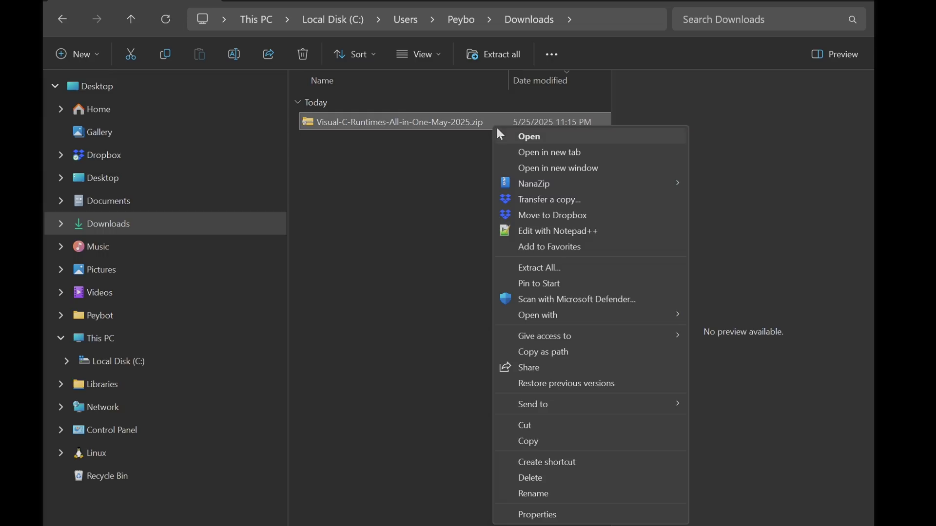
pyautogui.moveTo(630, 183)
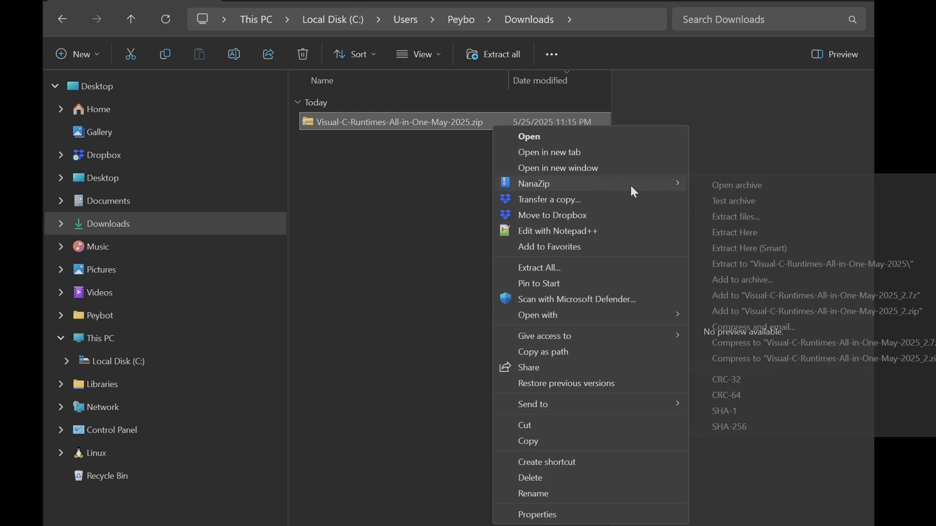
pyautogui.click(704, 218)
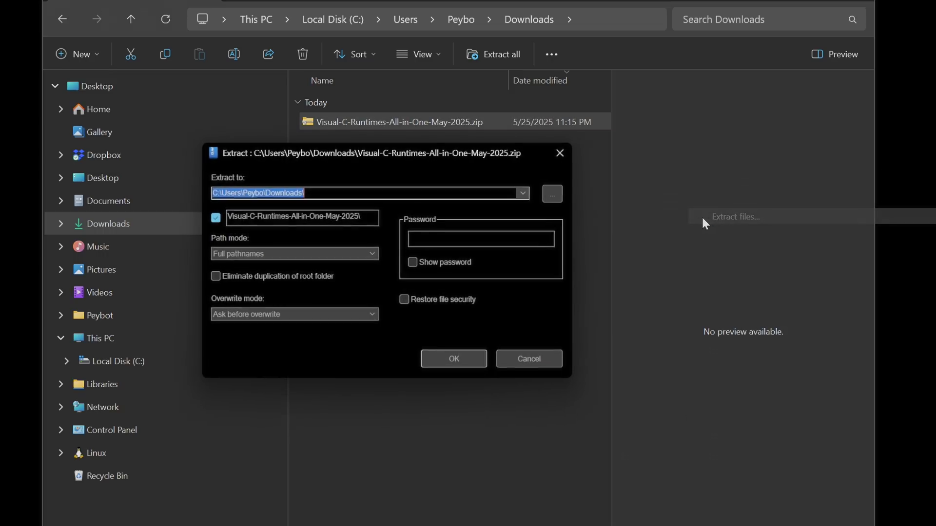
pyautogui.click(485, 360)
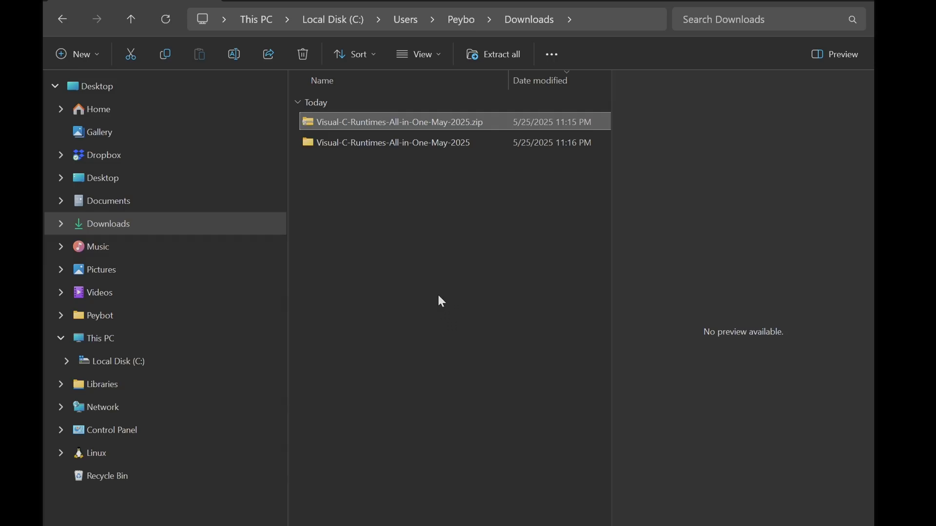
# - Run install_all.bat from the extracted Visual-C-Runtimes-All-in-One-May-2025 folder as administrator and allow it to make changes
pyautogui.doubleClick(481, 146)
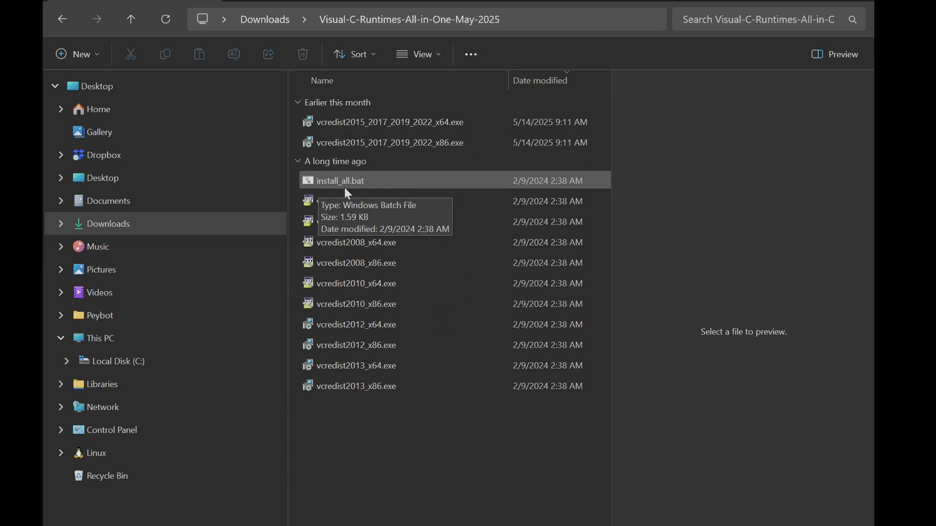
pyautogui.click(373, 185)
pyautogui.rightClick(373, 186)
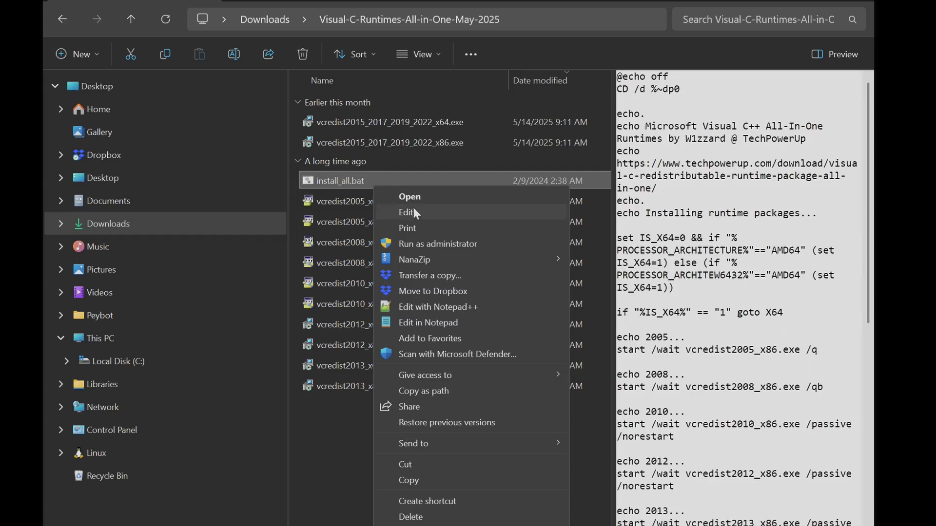
pyautogui.click(484, 243)
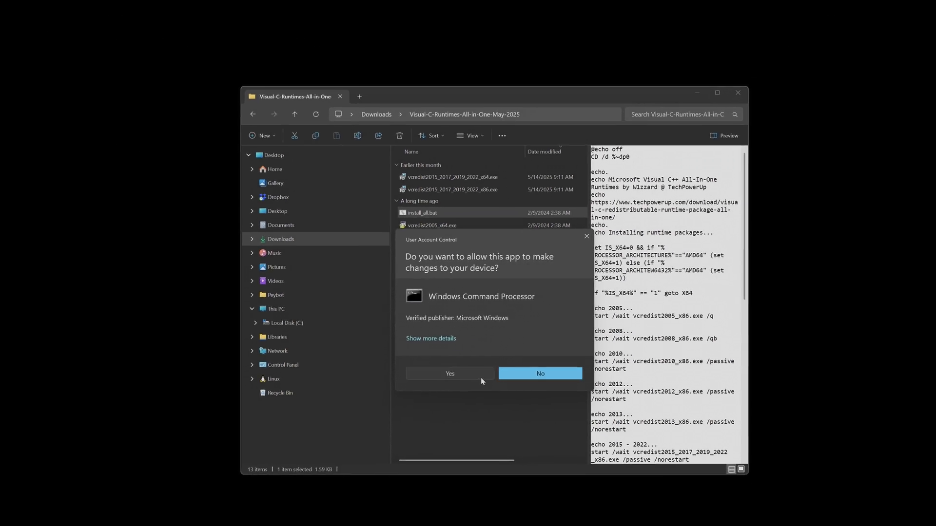
pyautogui.click(481, 379)
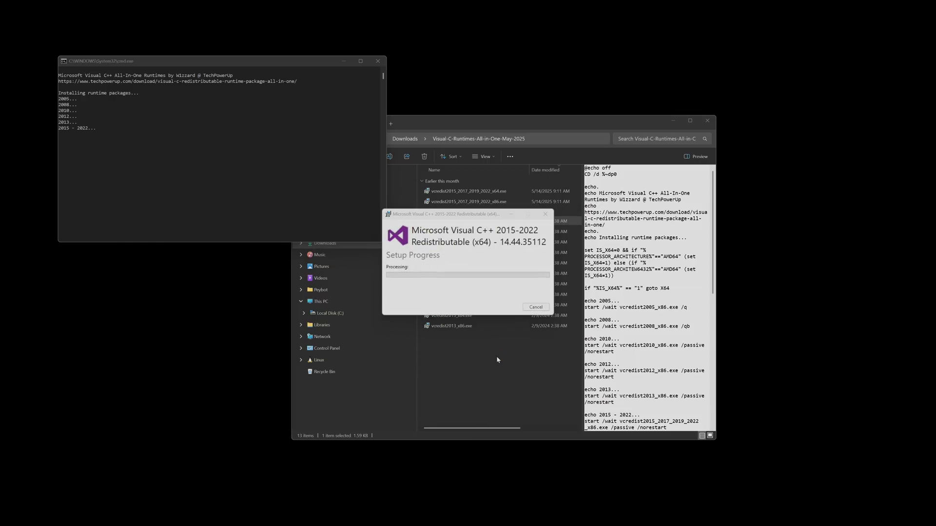
pyautogui.click(479, 359)
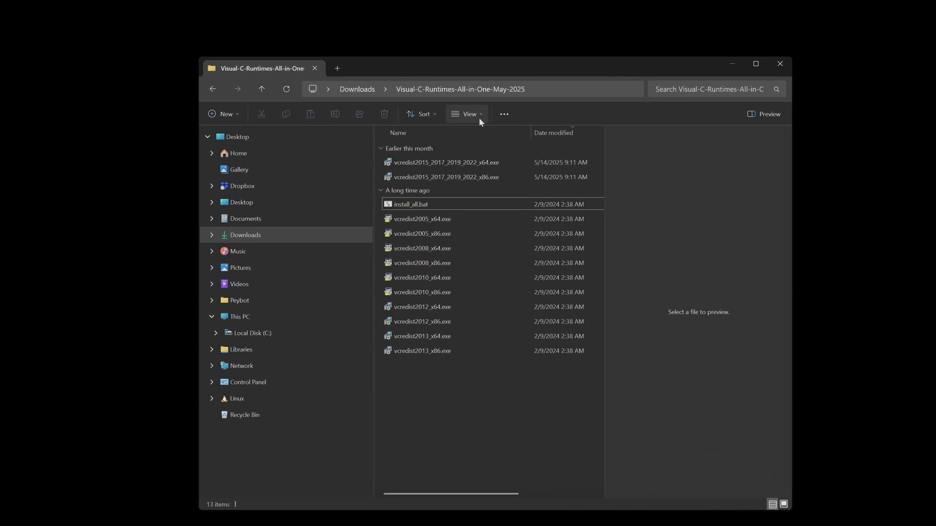
# - Check File Explorer's display options for file name extensions and hidden items, and close the folder window
pyautogui.click(479, 116)
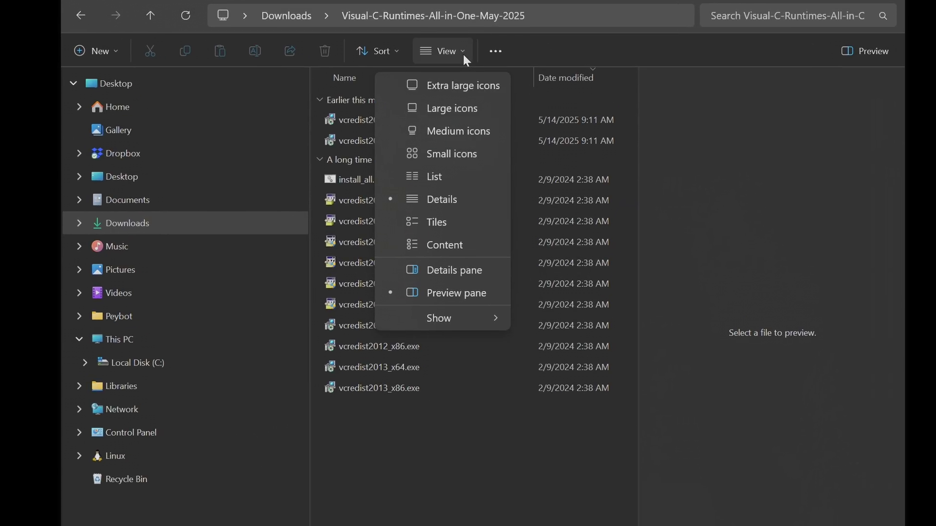
pyautogui.moveTo(449, 321)
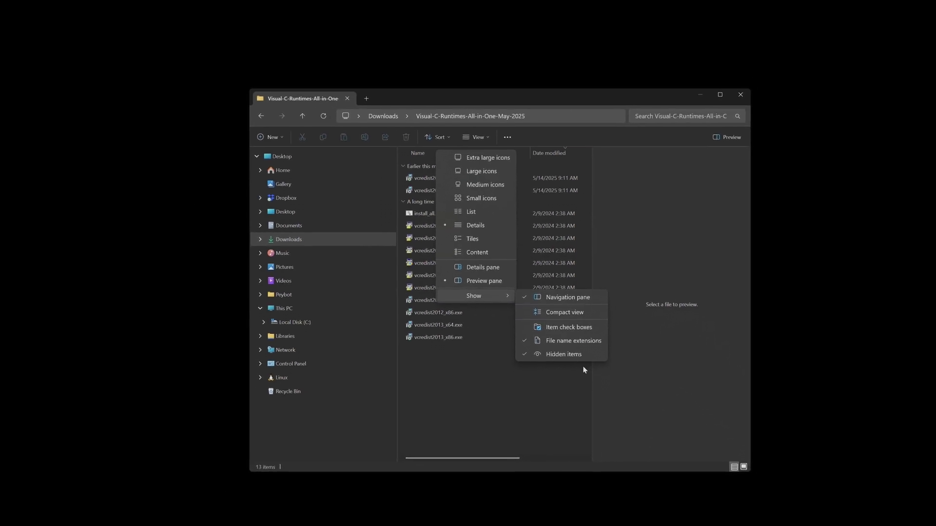
pyautogui.click(621, 440)
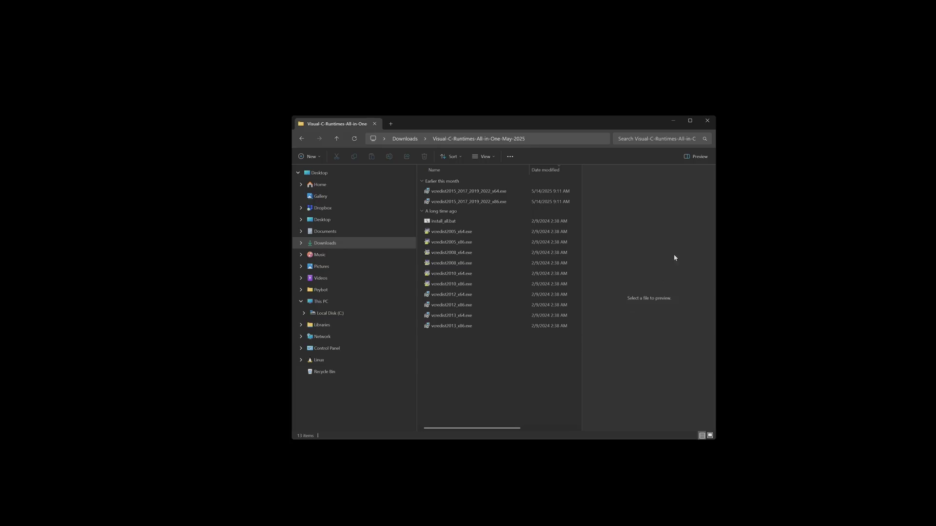
pyautogui.click(711, 126)
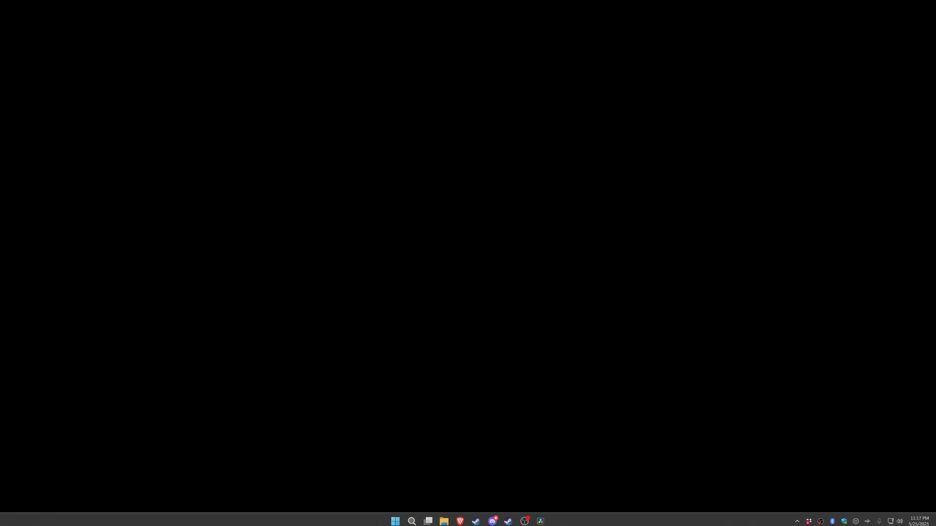
# - Review the Exploit protection system settings in Windows Security, and close the app
pyautogui.click(413, 518)
pyautogui.write('windows security')
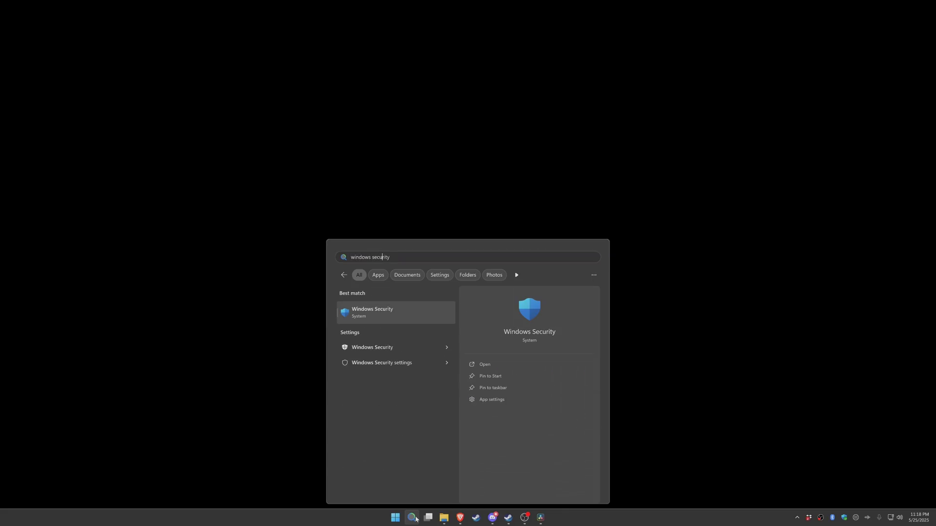
pyautogui.press('Return')
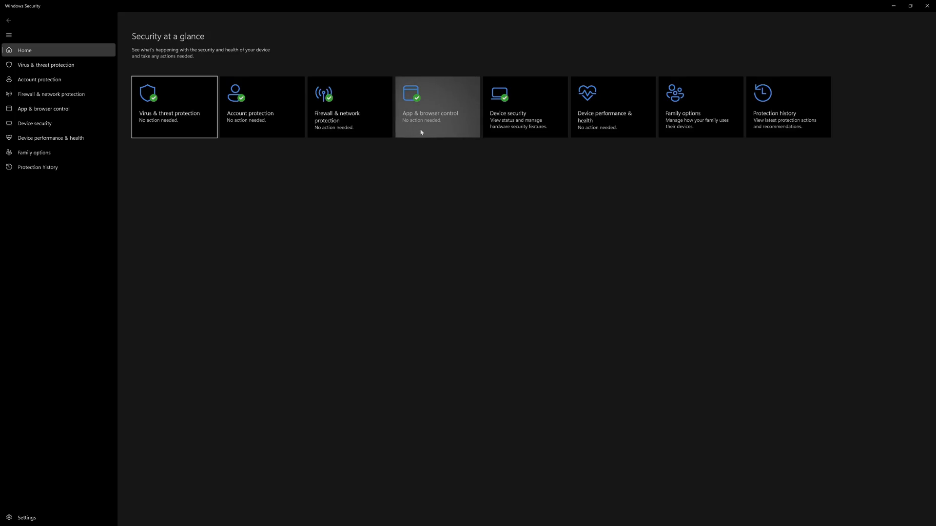
pyautogui.click(454, 134)
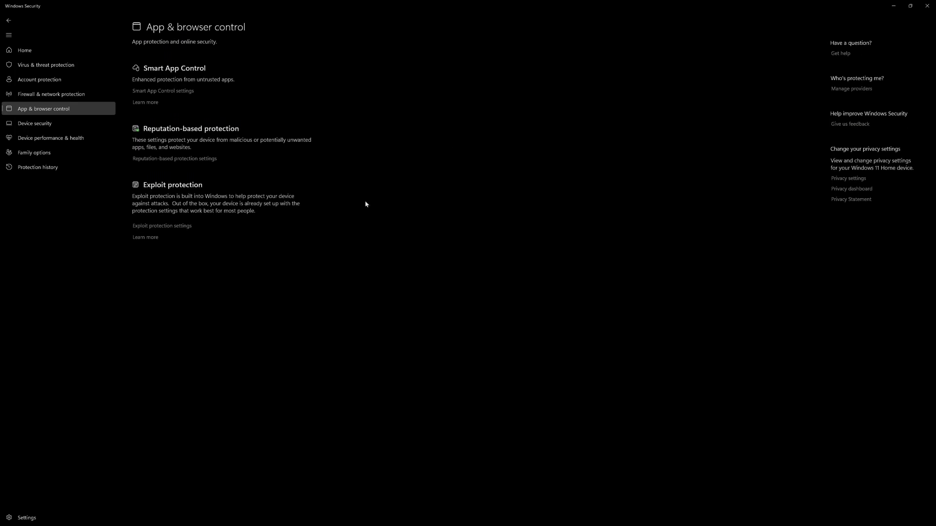
pyautogui.click(156, 231)
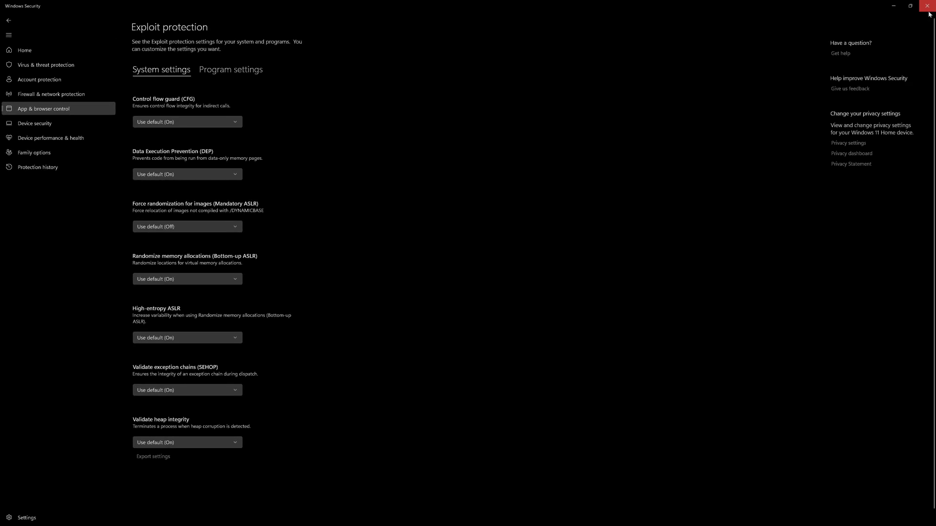
pyautogui.click(933, 11)
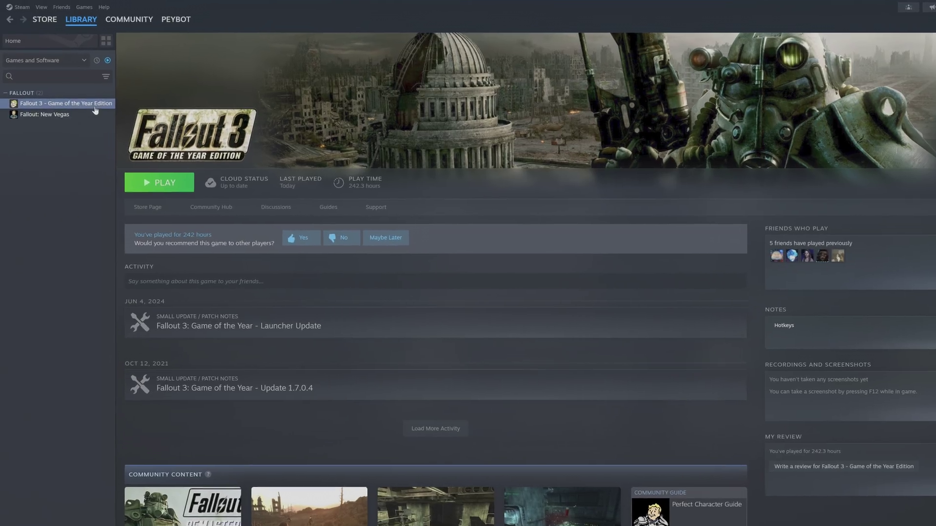
# - Browse the local files of Fallout 3 - Game of the Year Edition from Steam, check the steamapps folder and close it
pyautogui.rightClick(81, 90)
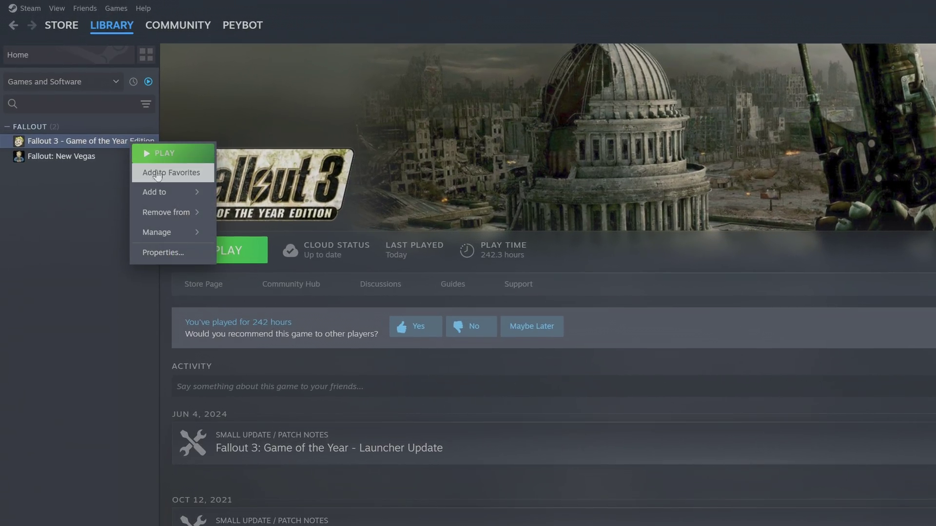
pyautogui.moveTo(122, 150)
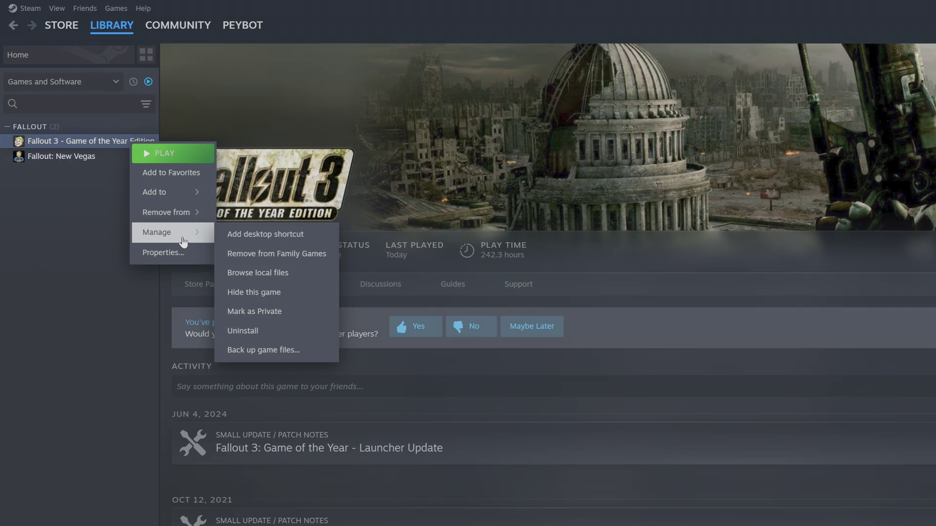
pyautogui.click(285, 281)
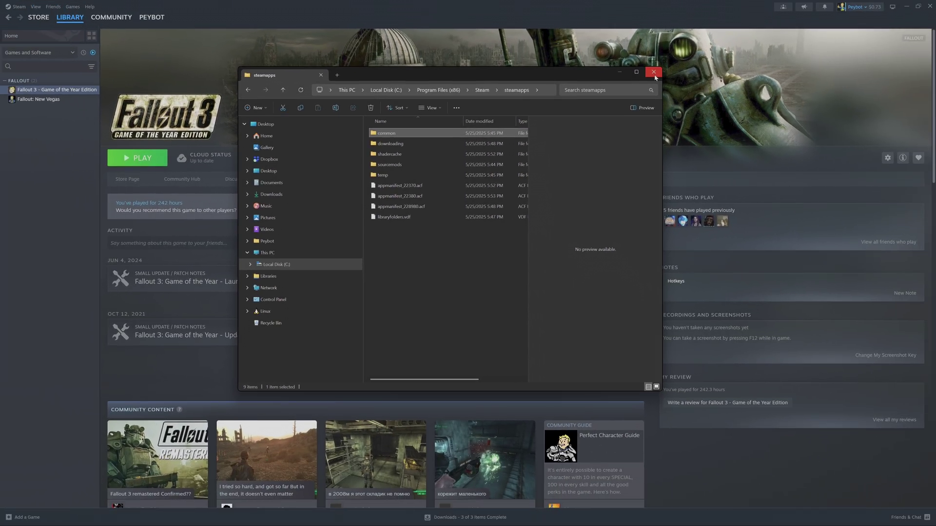
pyautogui.click(653, 73)
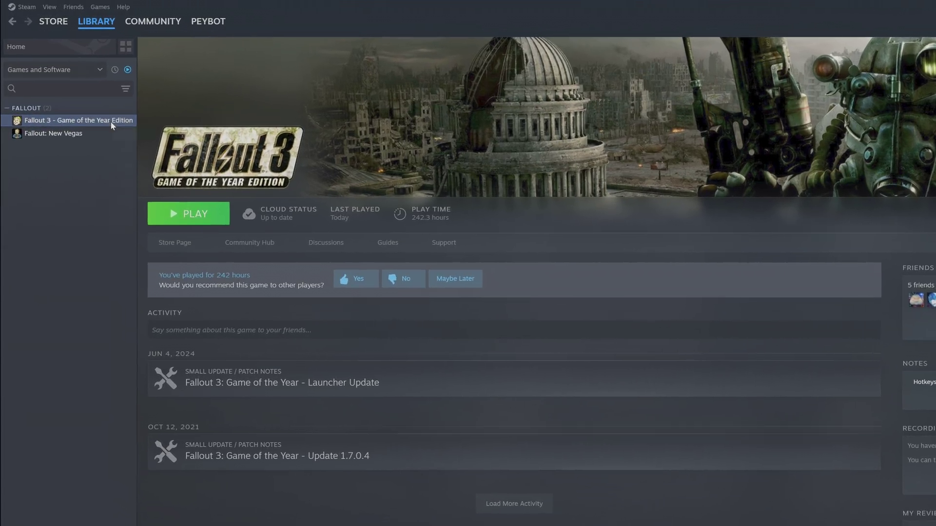
# - Uninstall Fallout 3 - Game of the Year Edition from the Steam library
pyautogui.rightClick(76, 90)
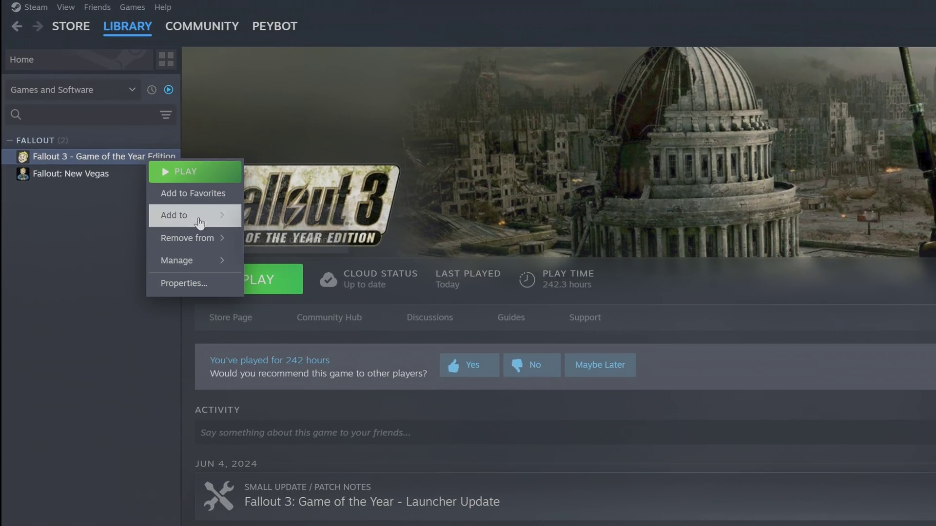
pyautogui.moveTo(209, 265)
pyautogui.click(307, 370)
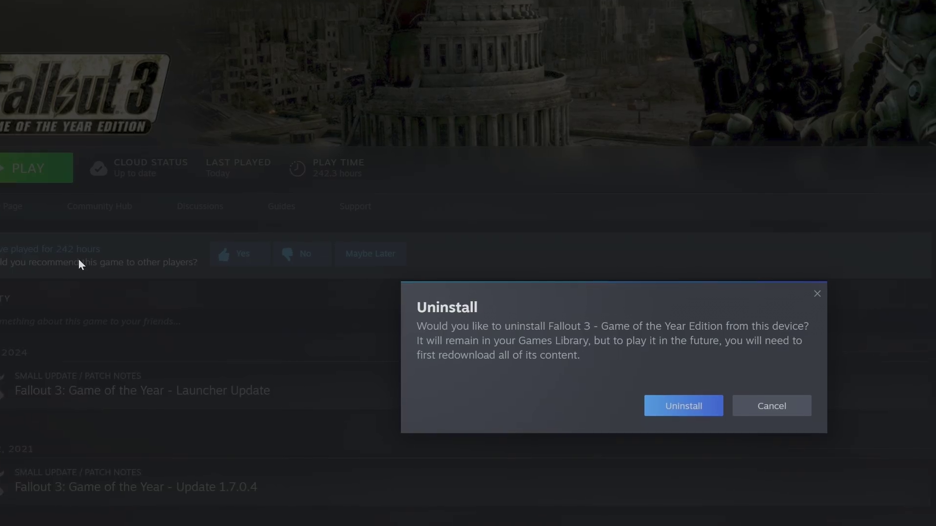
pyautogui.click(518, 335)
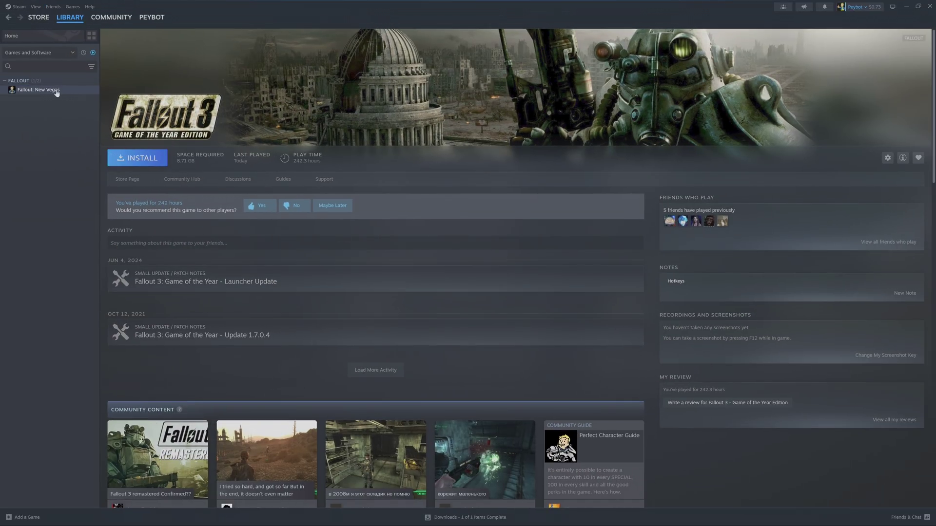
# - Uninstall Fallout: New Vegas from the Steam library and minimize Steam
pyautogui.click(56, 92)
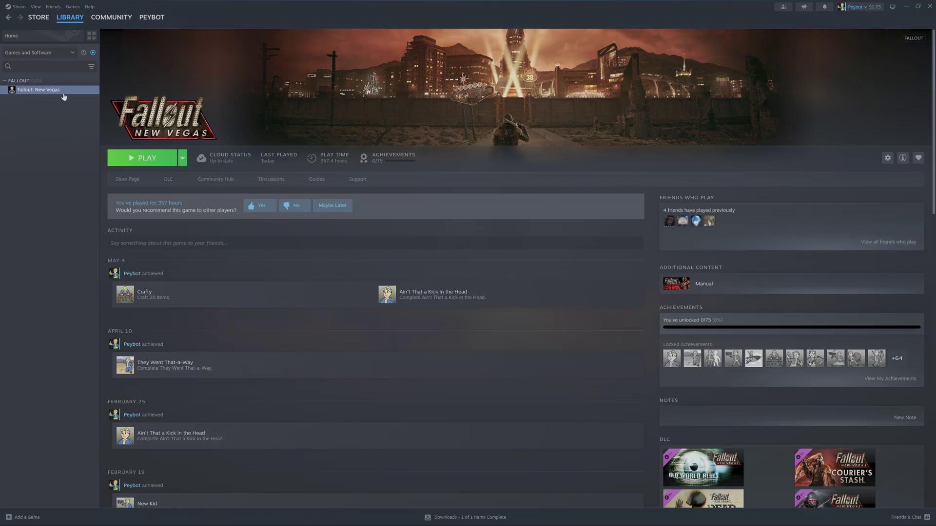
pyautogui.rightClick(64, 93)
pyautogui.moveTo(95, 150)
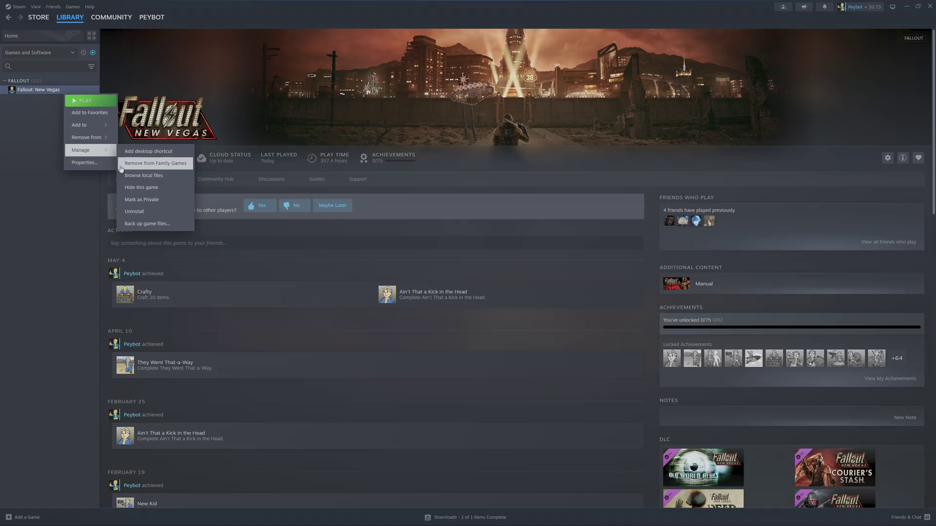
pyautogui.click(157, 214)
pyautogui.click(493, 291)
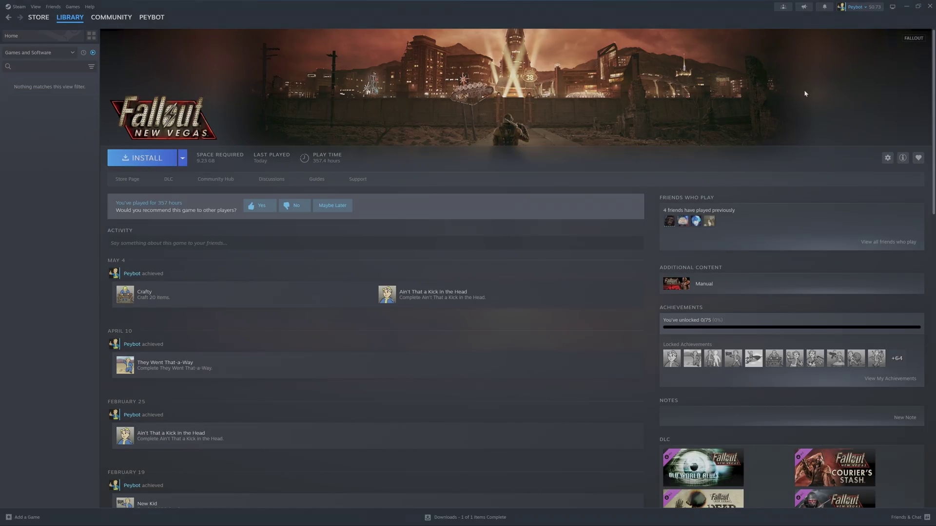
pyautogui.click(906, 6)
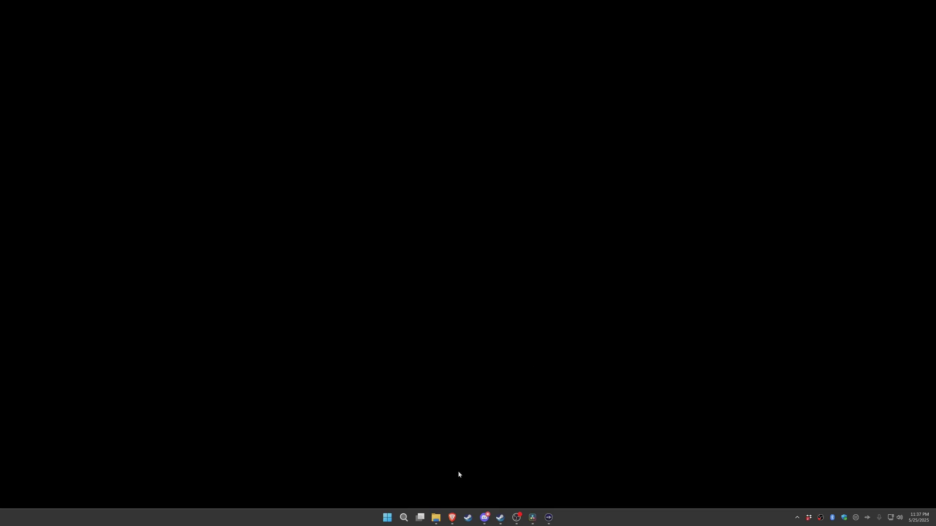
# - Delete the Fallout3 and FalloutNV folders from My Games in Documents using File Explorer
pyautogui.click(436, 517)
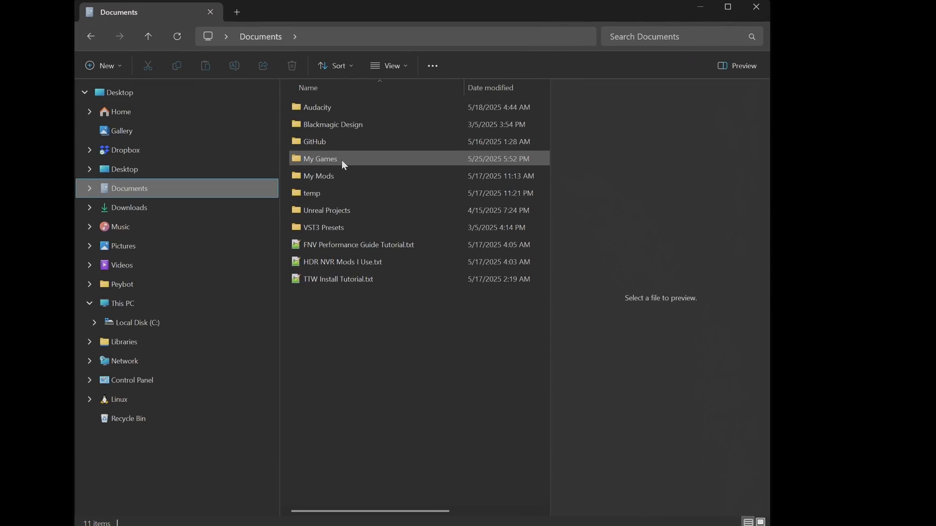
pyautogui.doubleClick(343, 162)
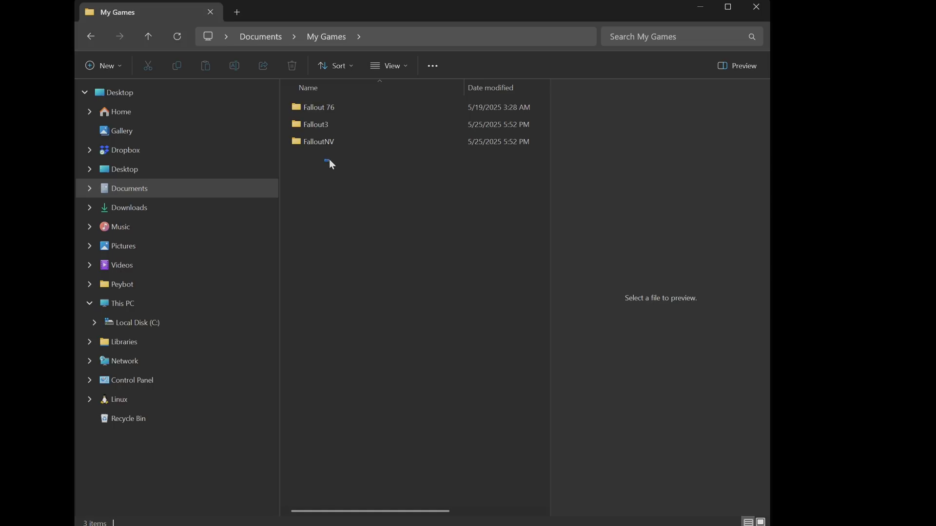
pyautogui.moveTo(328, 161); pyautogui.dragTo(353, 127)
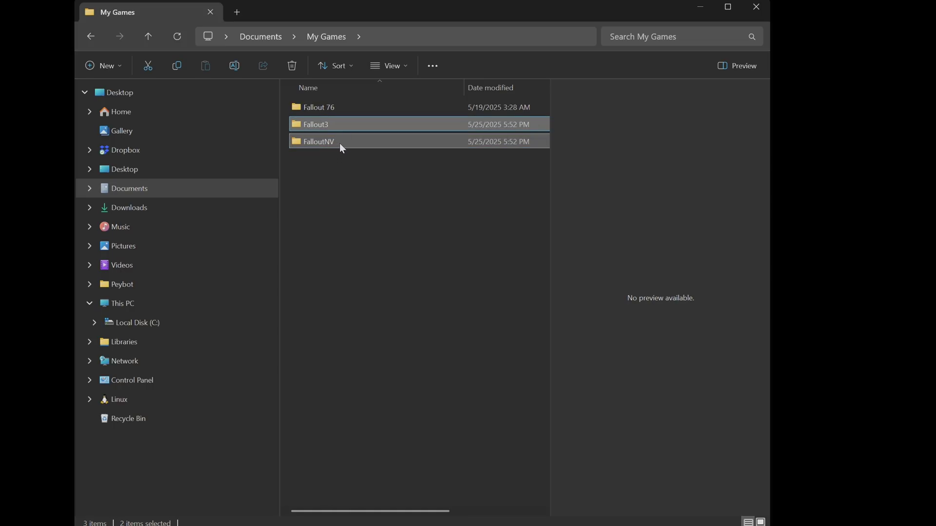
pyautogui.rightClick(340, 142)
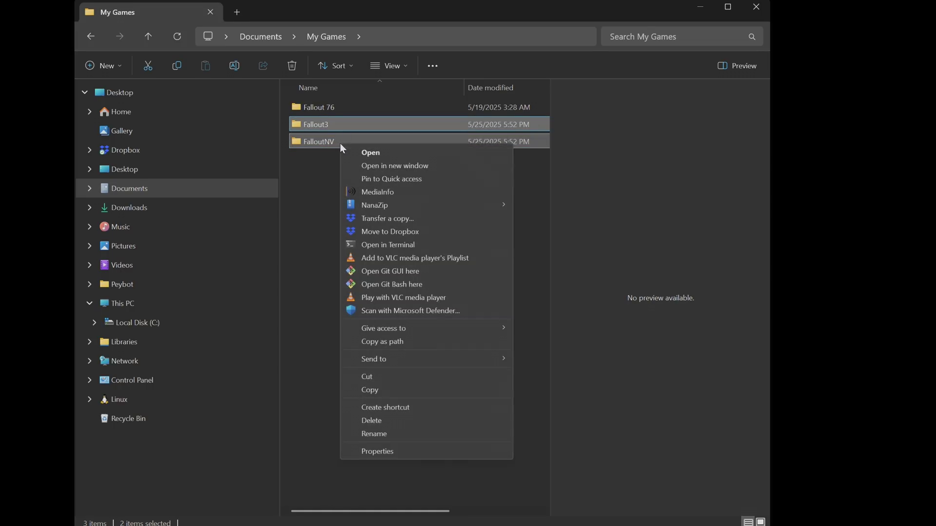
pyautogui.click(404, 418)
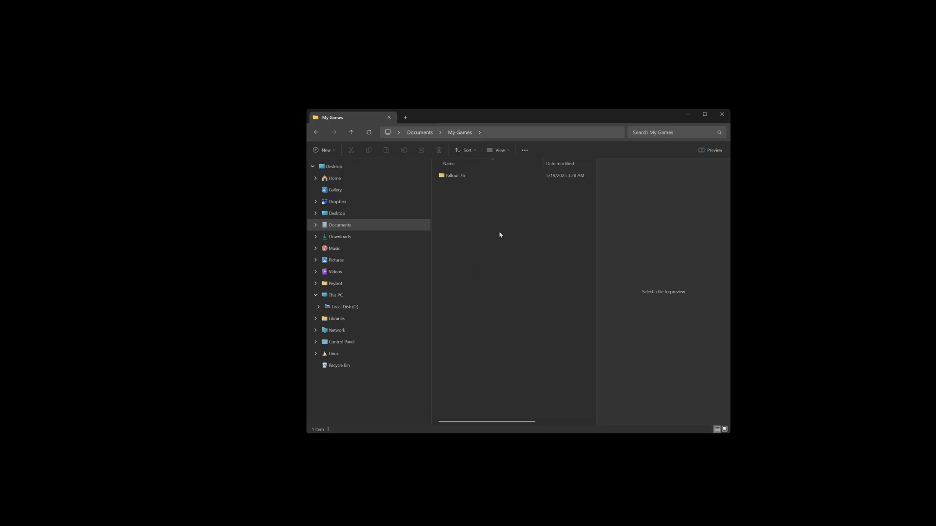
# - Close the My Games window and download steam_library_setup_tool-3.2.exe to Downloads through the modding guide's Steam library link in the browser
pyautogui.click(726, 119)
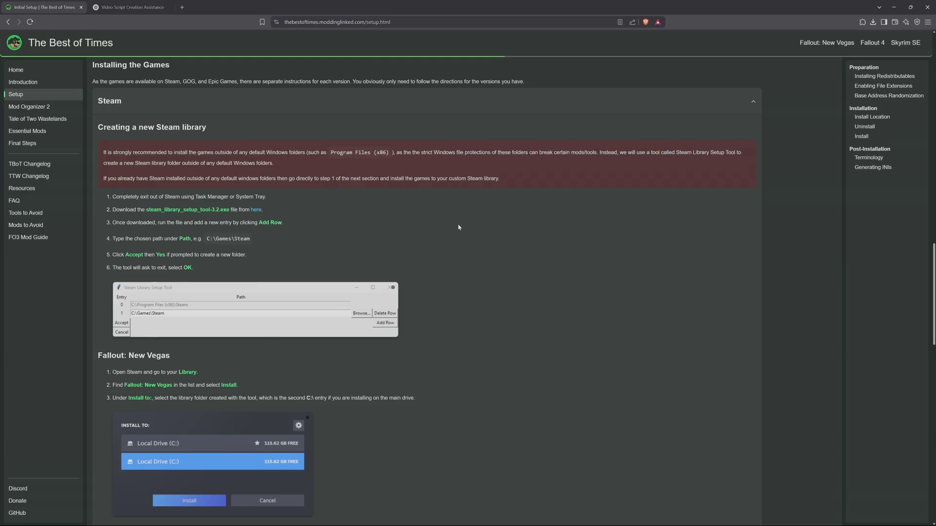
pyautogui.click(255, 210)
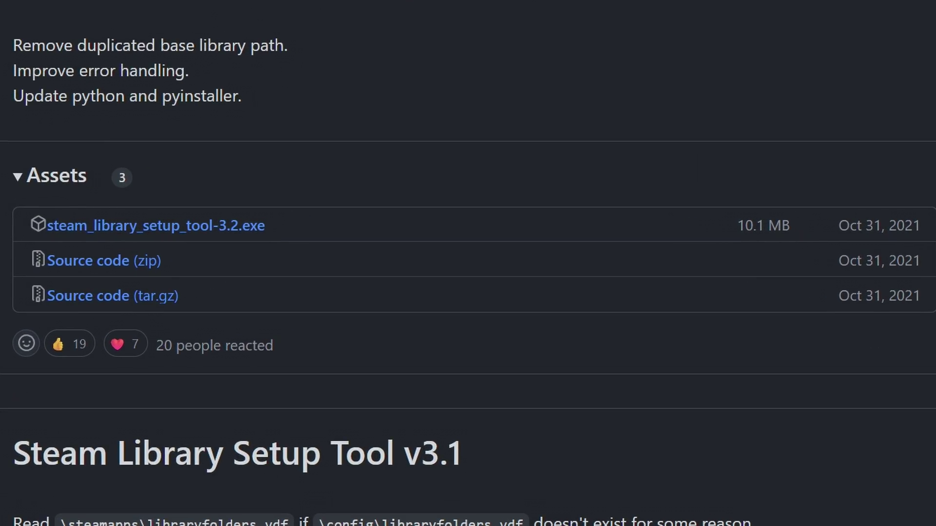
pyautogui.click(241, 228)
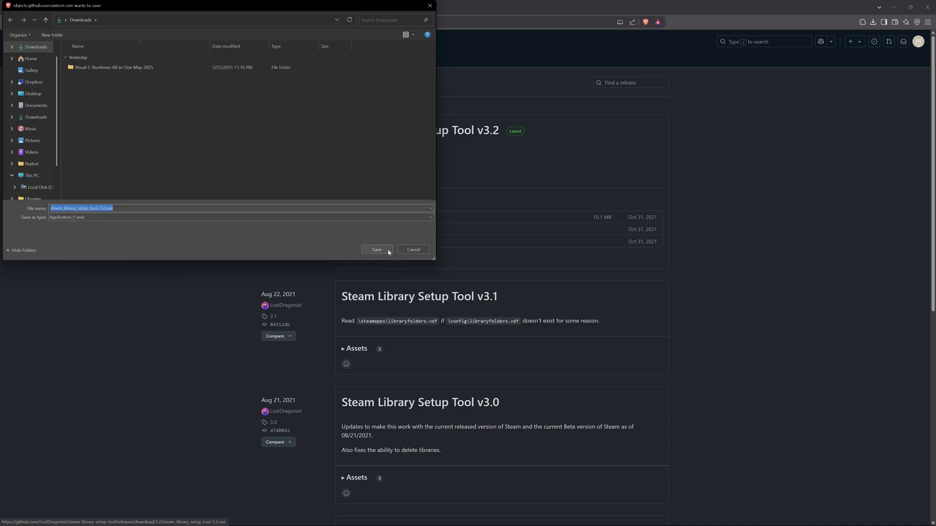
pyautogui.click(383, 250)
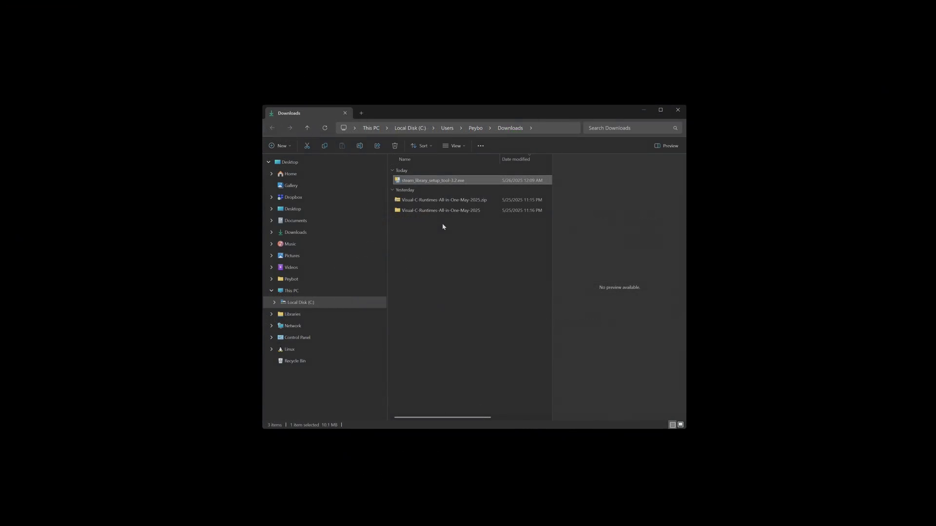
# - Run steam_library_setup_tool-3.2.exe from the Downloads folder, allowing it past the SmartScreen block
pyautogui.doubleClick(469, 183)
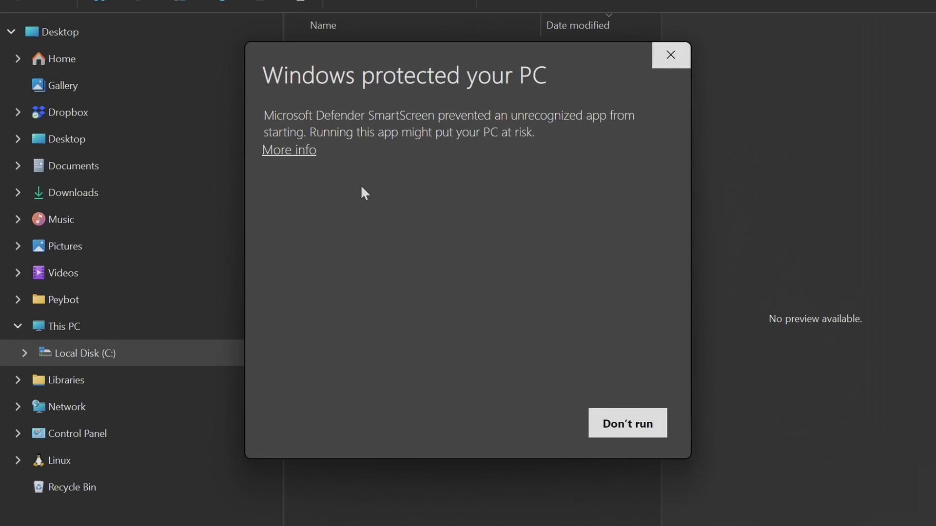
pyautogui.click(288, 150)
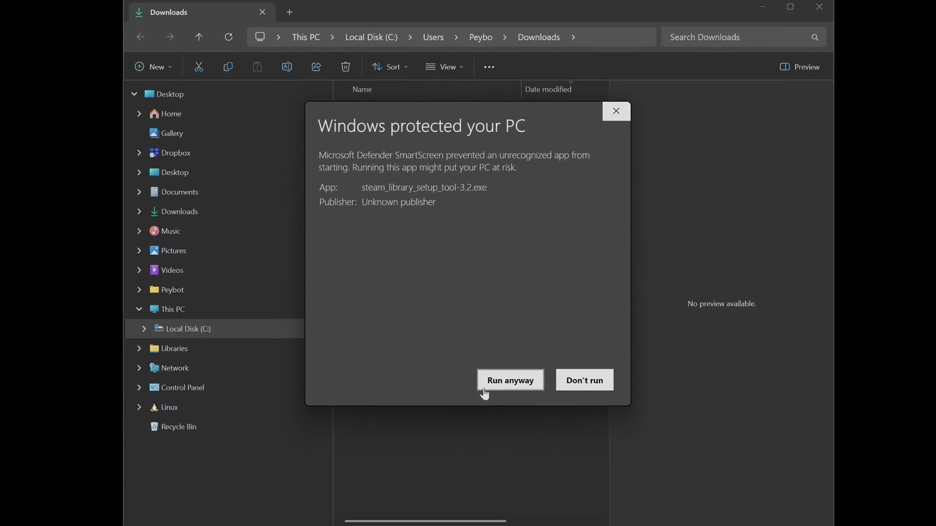
pyautogui.click(488, 436)
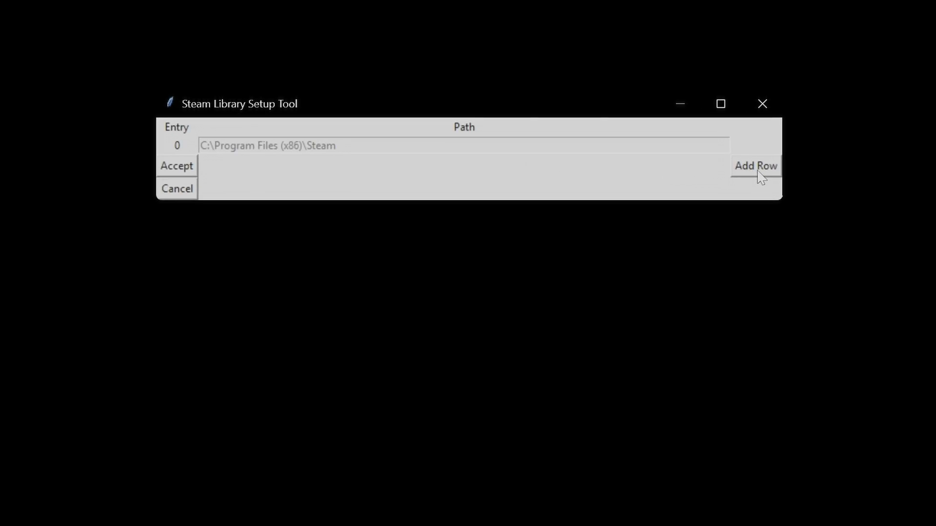
# - Add a second library entry that points to a new folder named FalloutGames on Local Disk (C:)
pyautogui.click(762, 178)
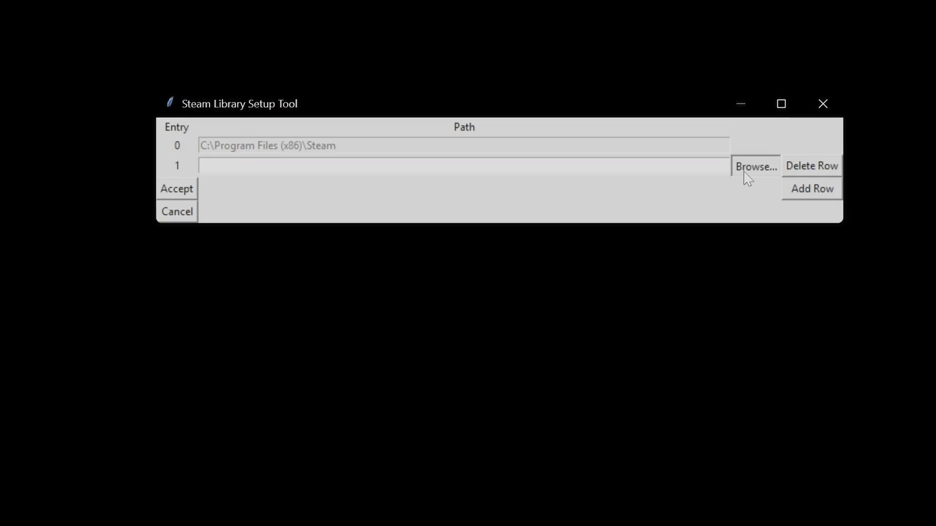
pyautogui.click(746, 171)
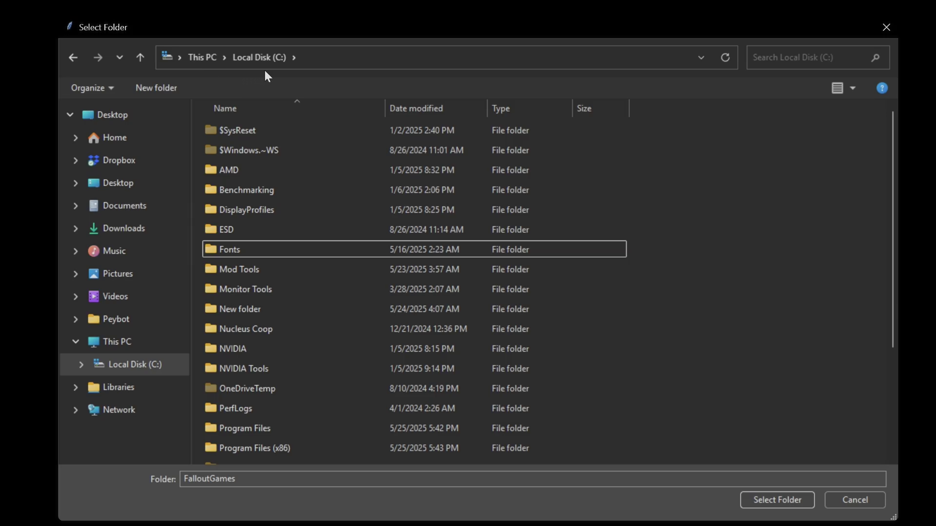
pyautogui.rightClick(668, 241)
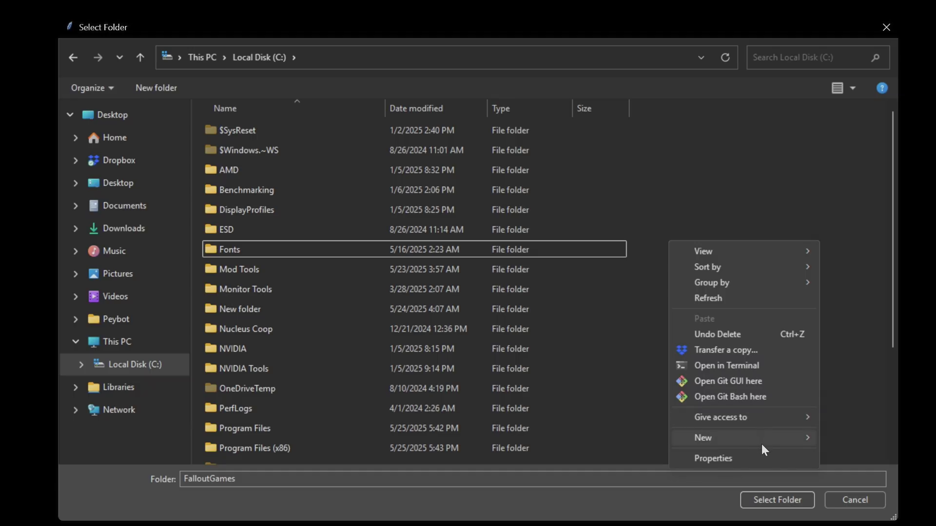
pyautogui.moveTo(763, 448)
pyautogui.click(860, 443)
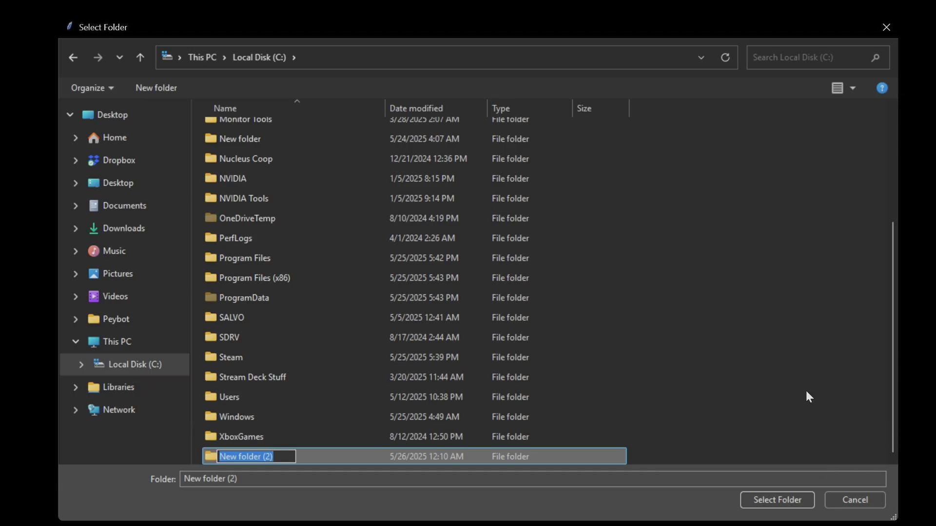
pyautogui.write('Fallo')
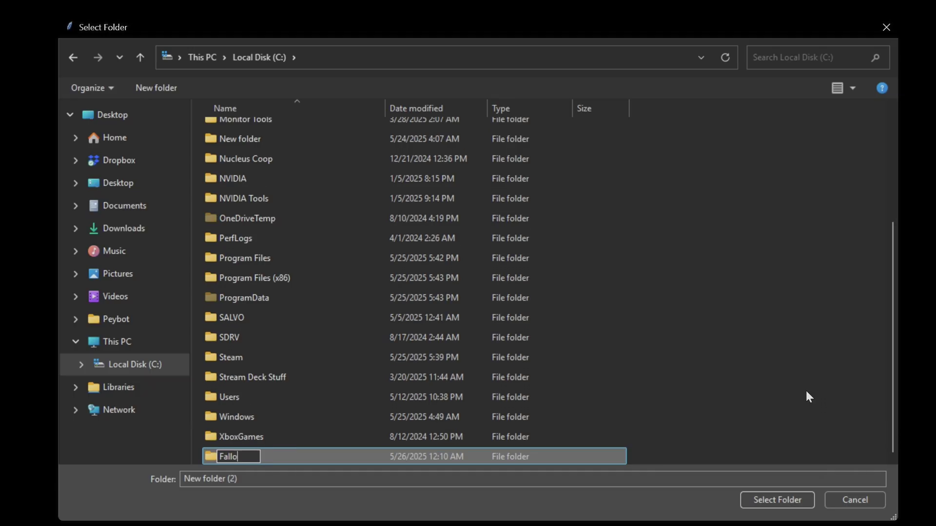
pyautogui.write('utGames')
pyautogui.press('Return')
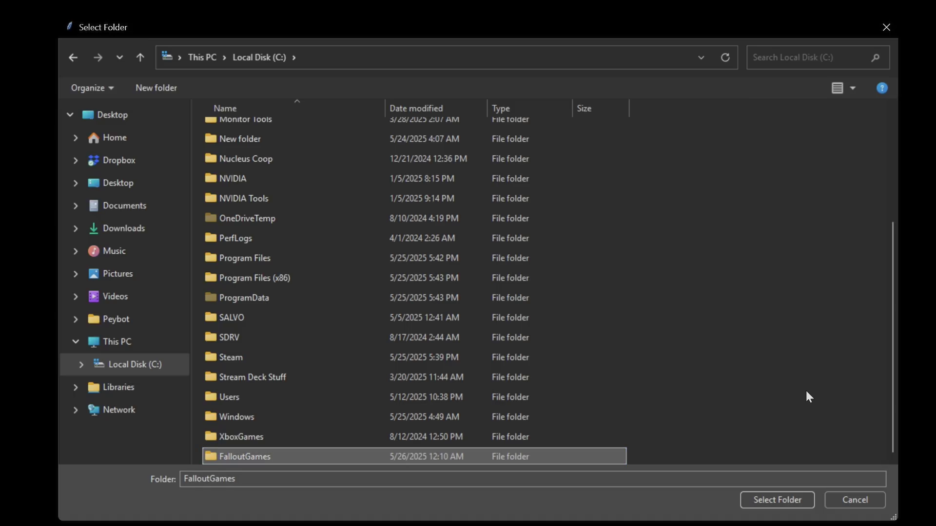
pyautogui.click(749, 502)
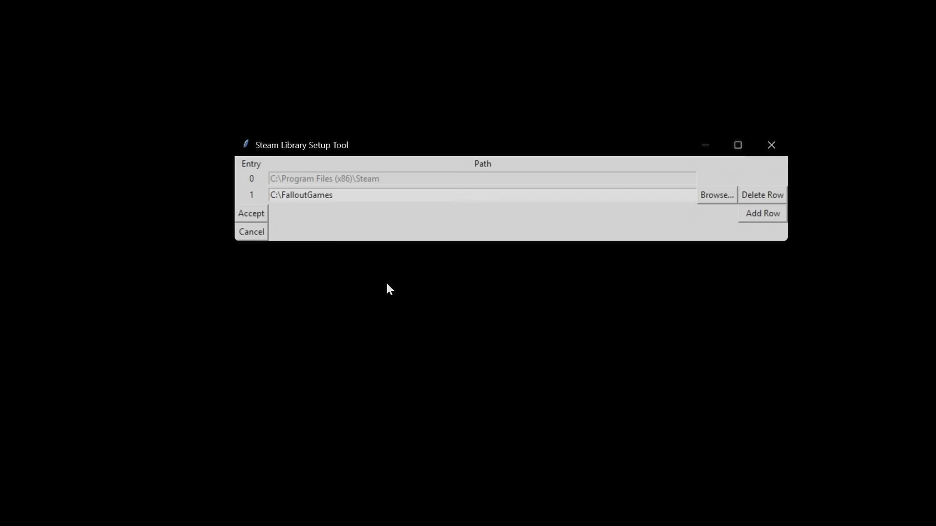
# - Accept the library entries, agree to create the C:\FalloutGames\steamapps directory, and finish the setup tool
pyautogui.click(264, 222)
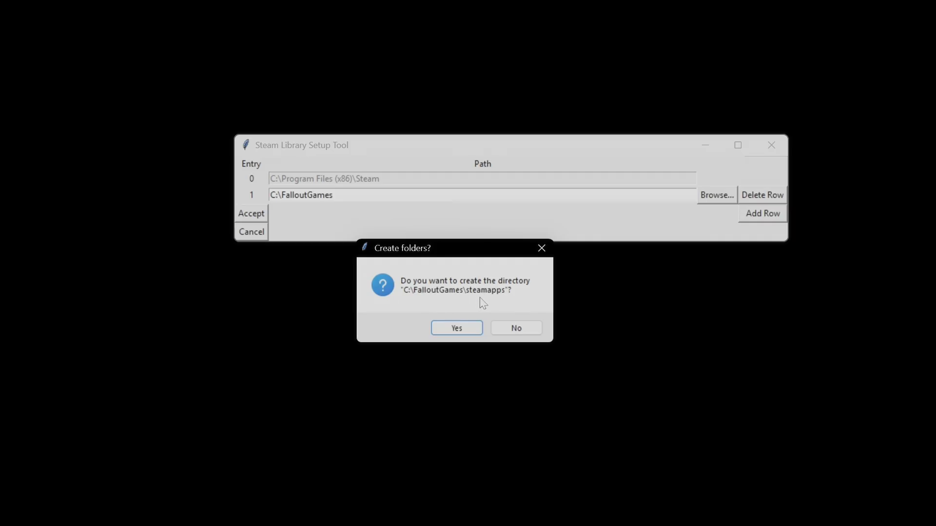
pyautogui.click(476, 329)
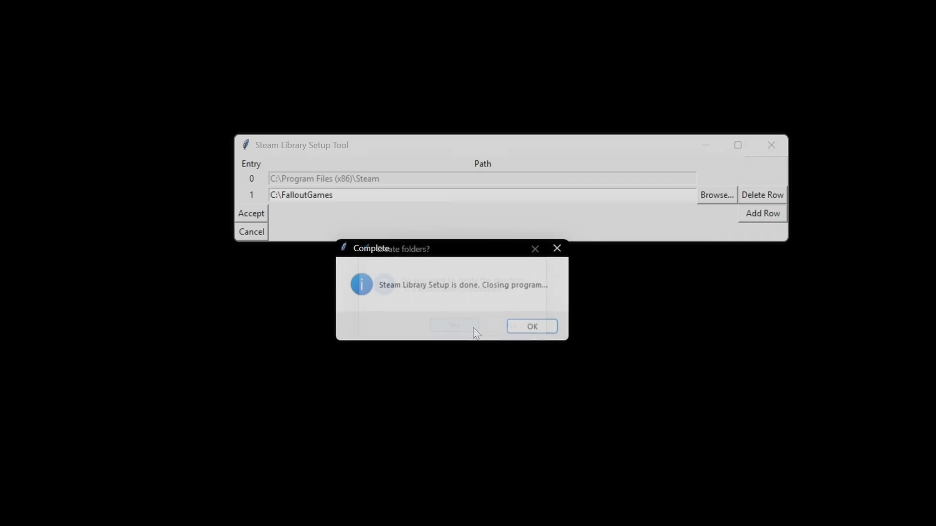
pyautogui.click(519, 331)
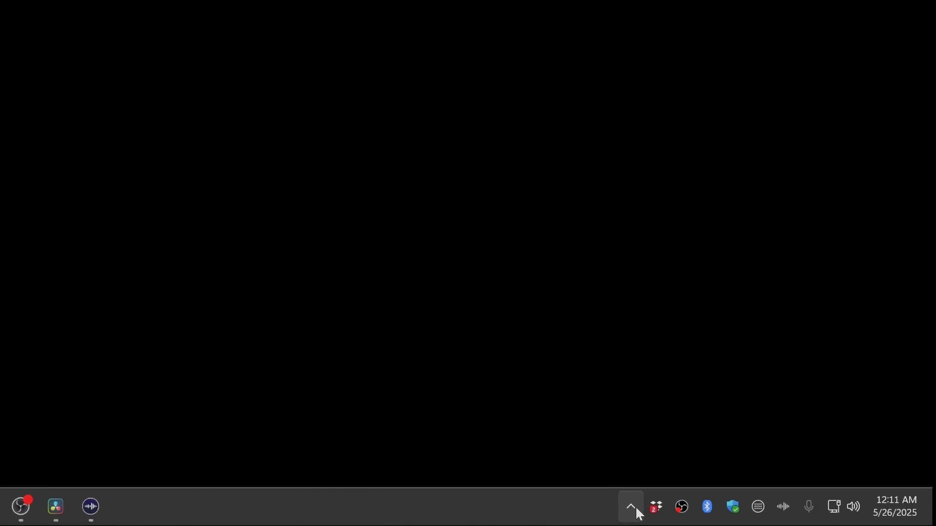
# - Exit Steam completely from the system tray and start it again through a Windows search for "steam"
pyautogui.click(619, 505)
pyautogui.rightClick(555, 461)
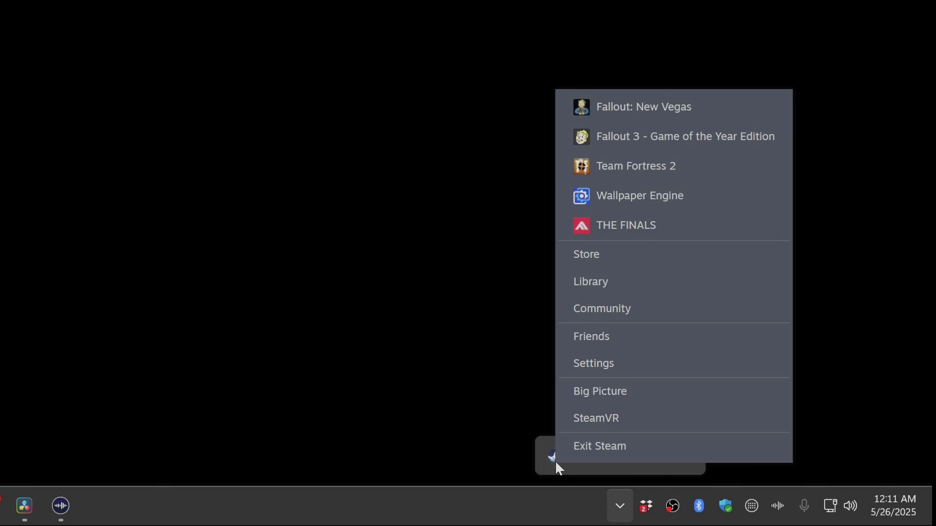
pyautogui.click(640, 453)
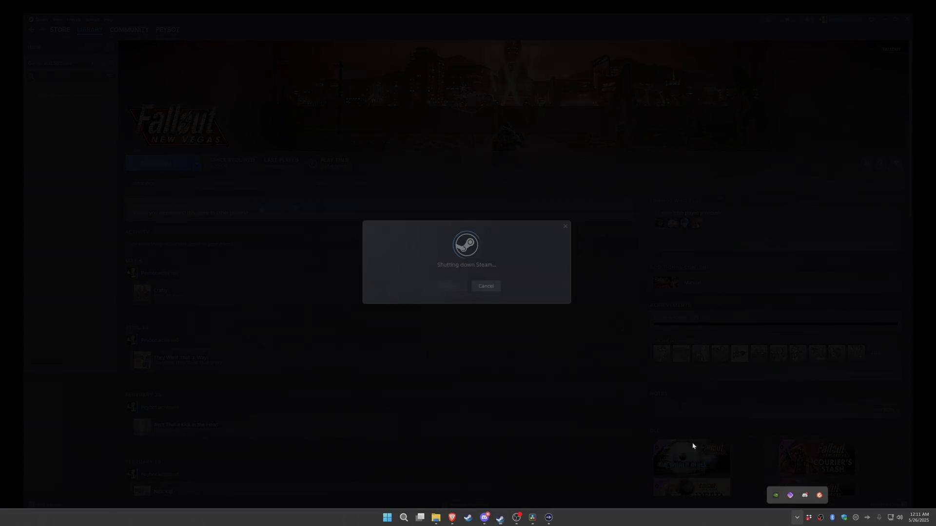
pyautogui.click(396, 518)
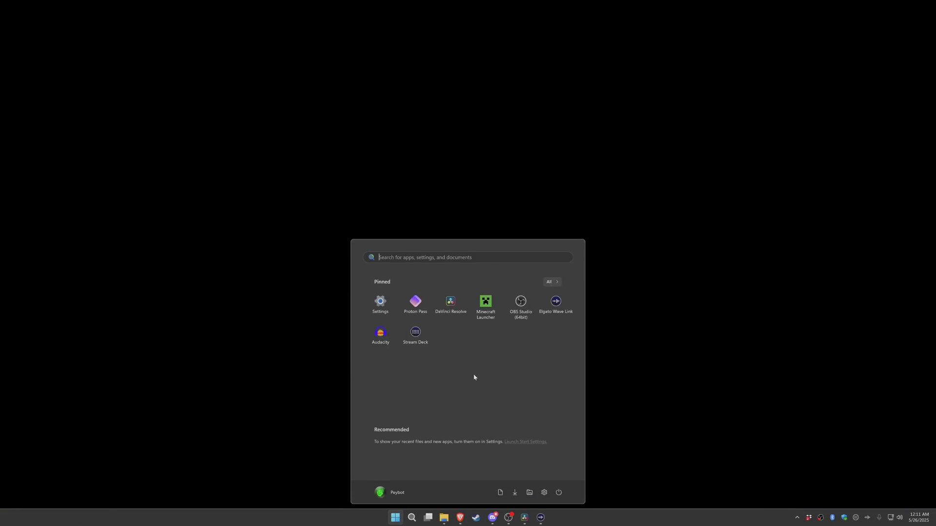
pyautogui.write('steam')
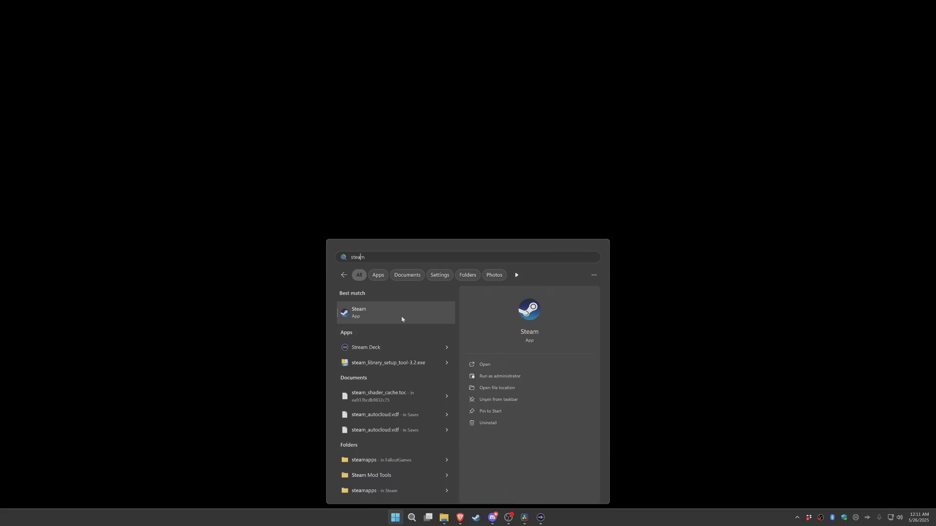
pyautogui.click(402, 319)
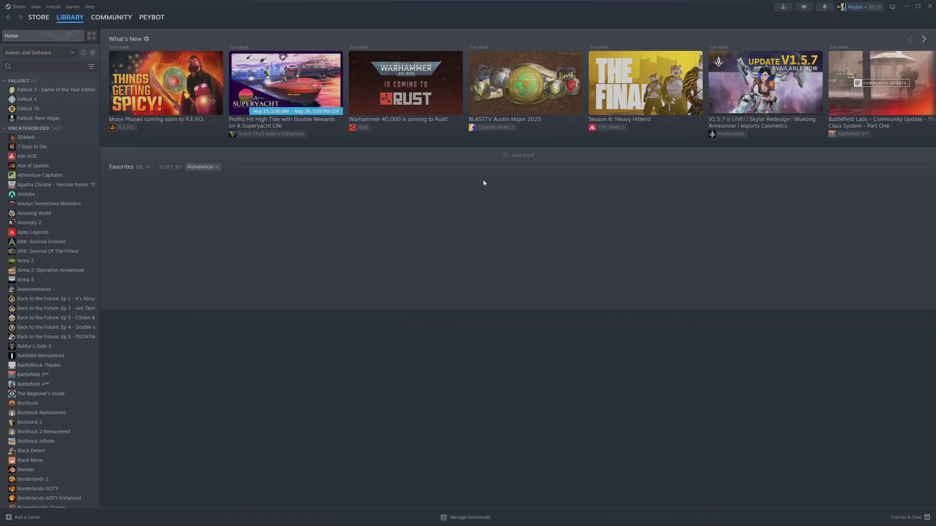
# - Install Fallout 3 - Game of the Year Edition to the second Local Drive (C:) library
pyautogui.click(77, 90)
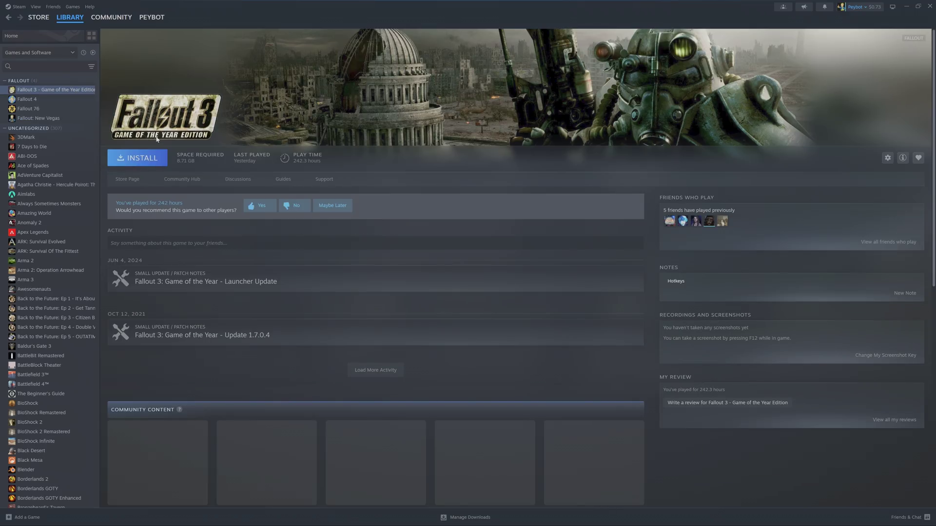
pyautogui.click(138, 163)
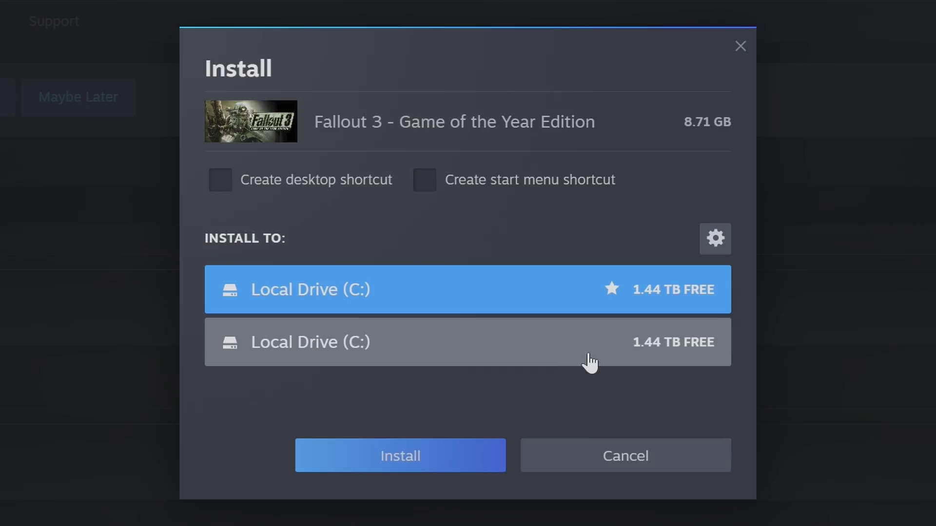
pyautogui.click(417, 364)
pyautogui.click(439, 461)
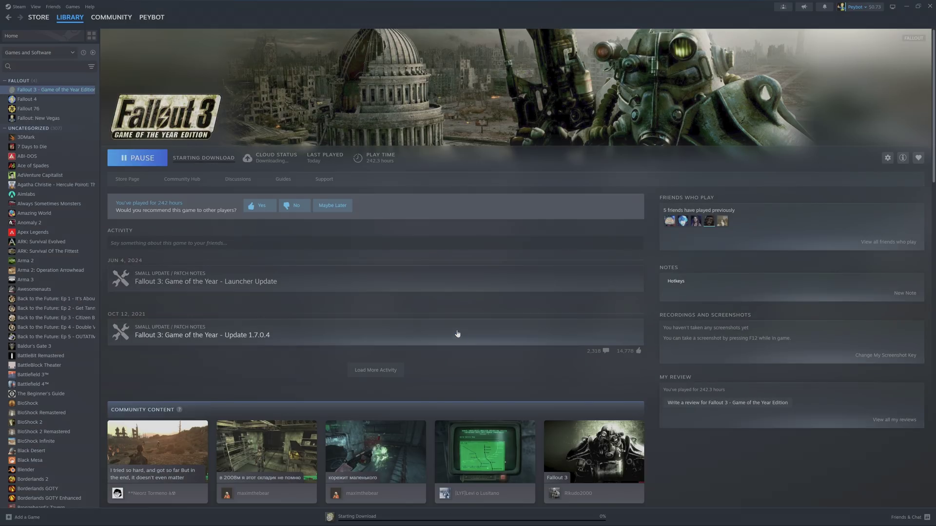
# - Install Fallout: New Vegas to the second Local Drive (C:) library
pyautogui.click(38, 118)
pyautogui.click(143, 164)
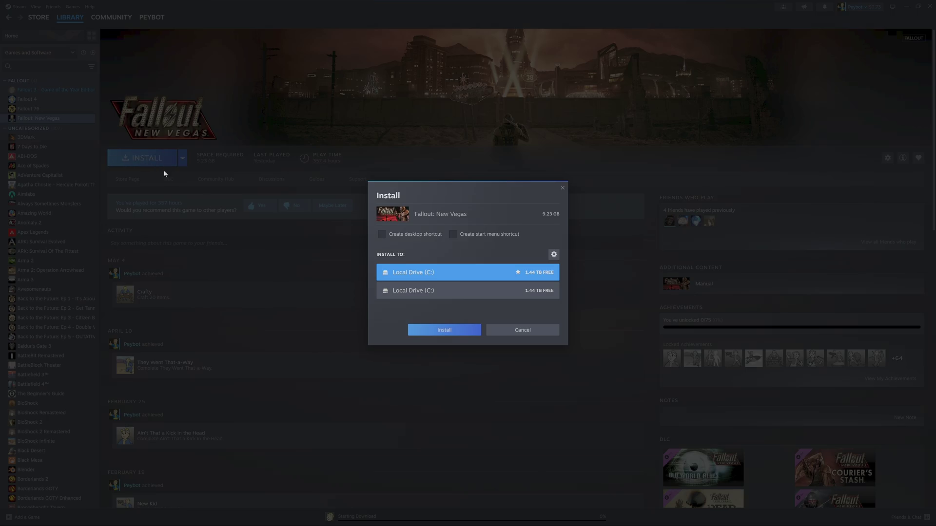
pyautogui.click(401, 295)
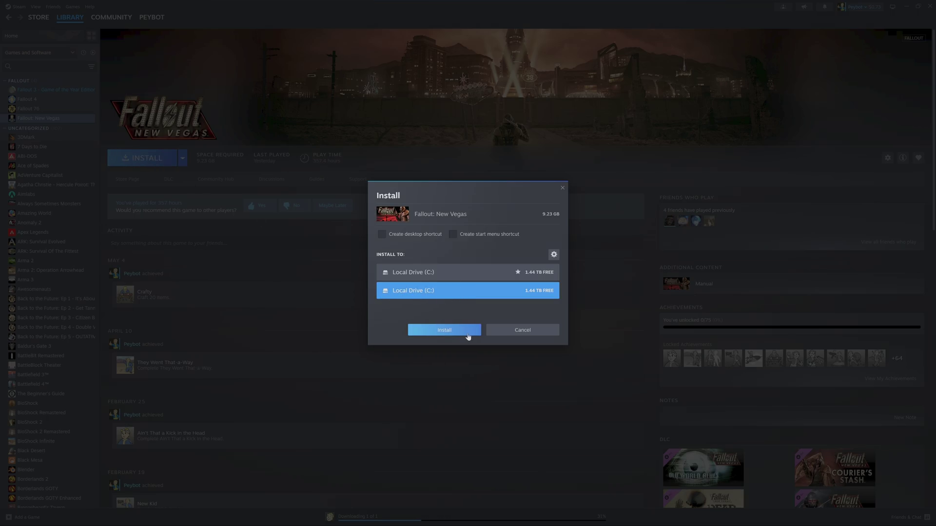
pyautogui.click(467, 337)
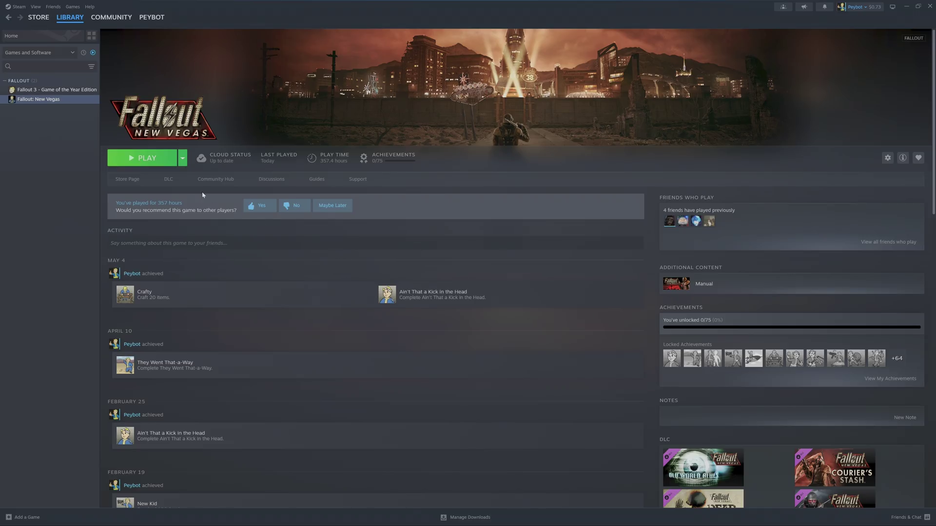
# - Launch Fallout: New Vegas, let it detect the video hardware and set the video options, and exit its launcher
pyautogui.click(160, 162)
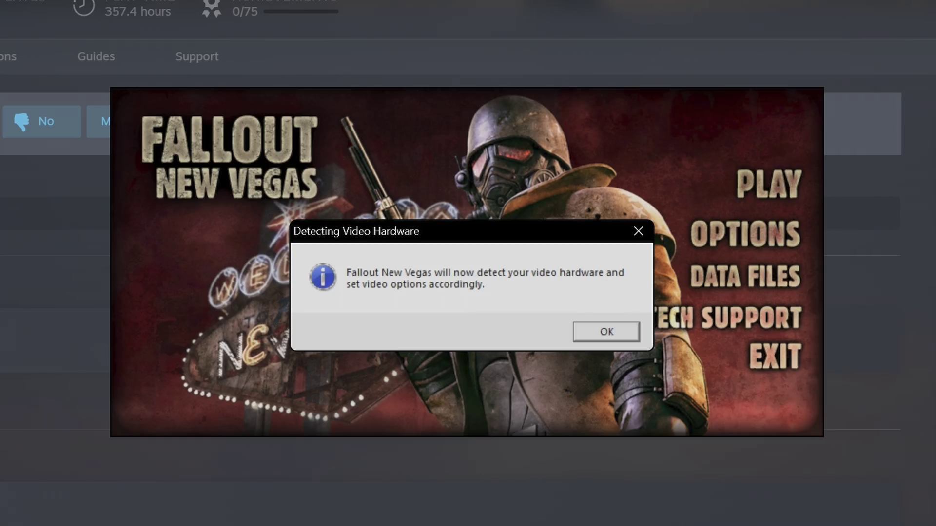
pyautogui.click(594, 337)
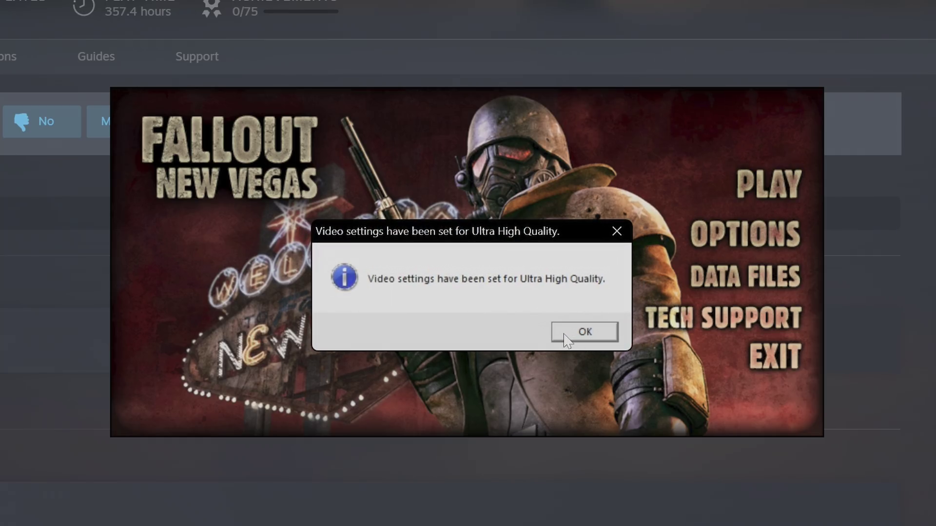
pyautogui.click(565, 334)
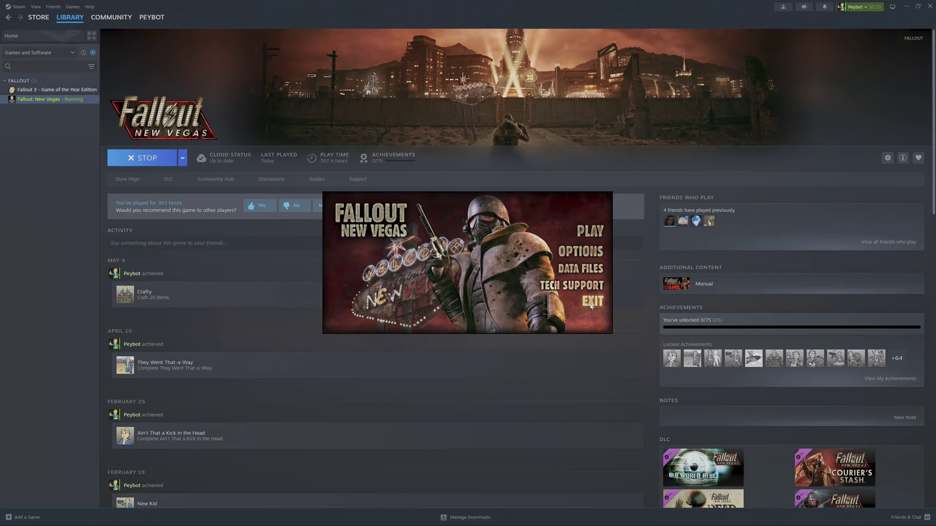
pyautogui.click(591, 306)
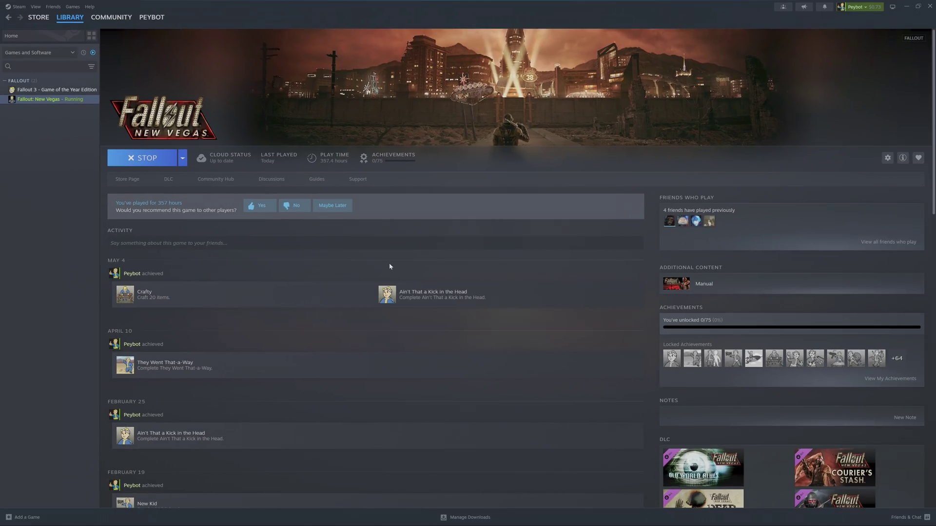
# - Launch Fallout 3 - Game of the Year Edition, let it detect the video hardware and set the video options, and exit its launcher
pyautogui.click(53, 90)
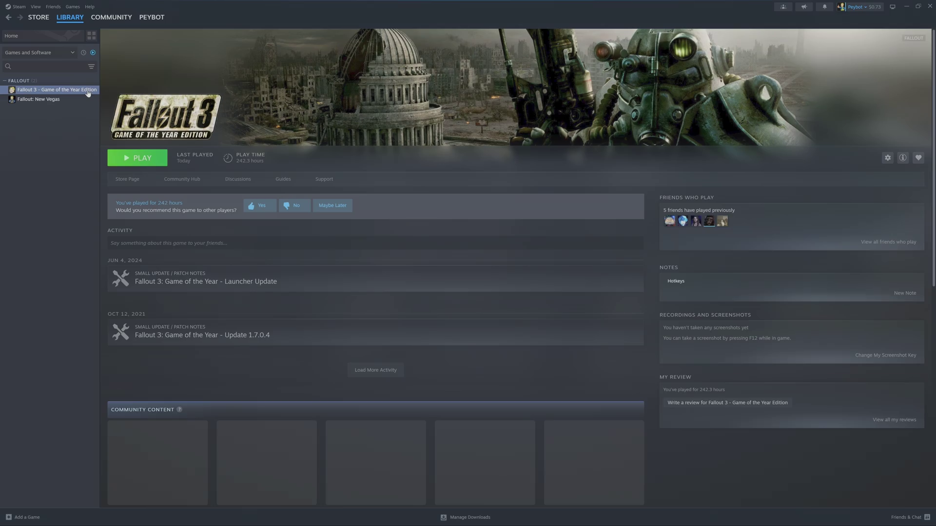
pyautogui.click(145, 156)
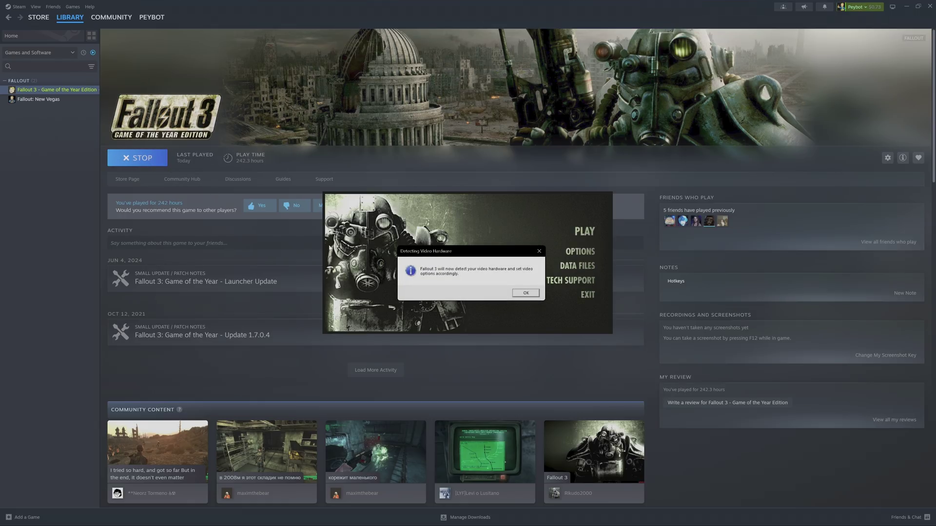
pyautogui.click(524, 293)
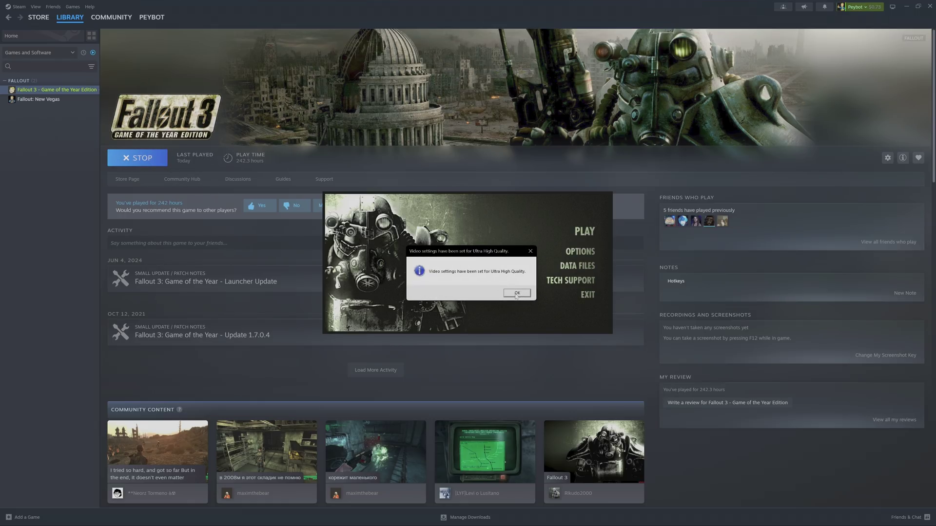
pyautogui.click(513, 295)
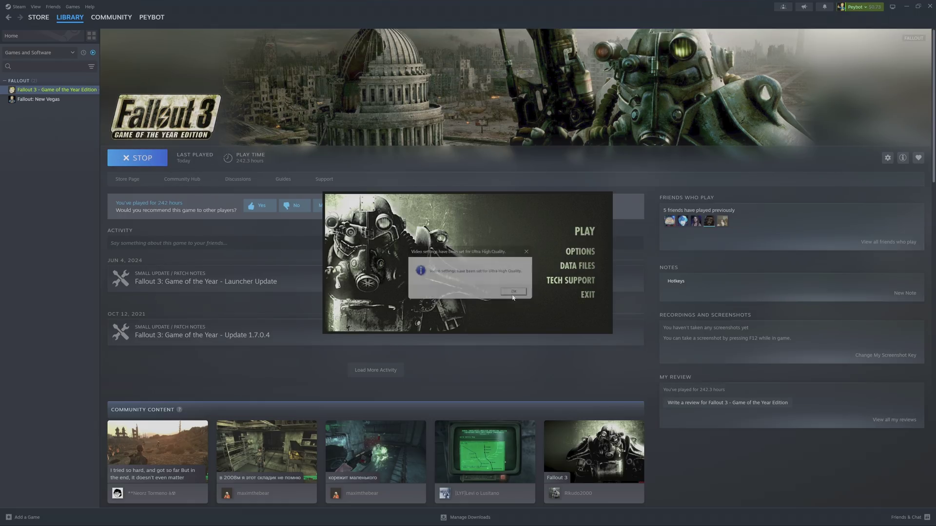
pyautogui.click(587, 295)
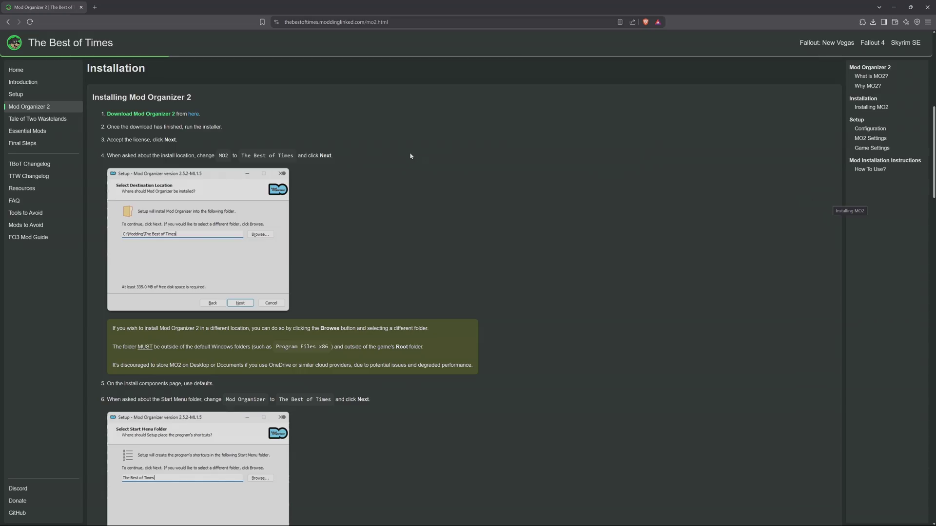
# - Download the Mod Organizer 2.5.2-ML1.5 Installer main file manually from the mod page linked in the Best of Times guide
pyautogui.click(193, 114)
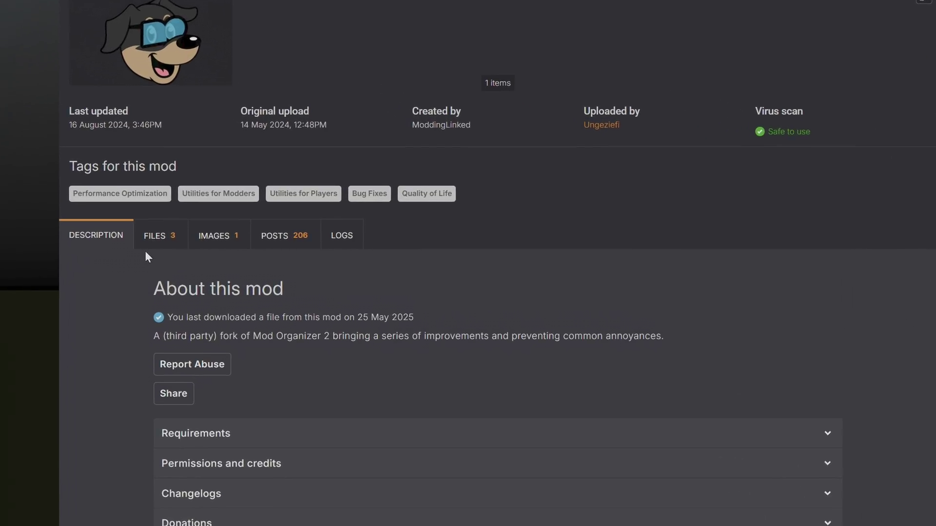
pyautogui.click(150, 243)
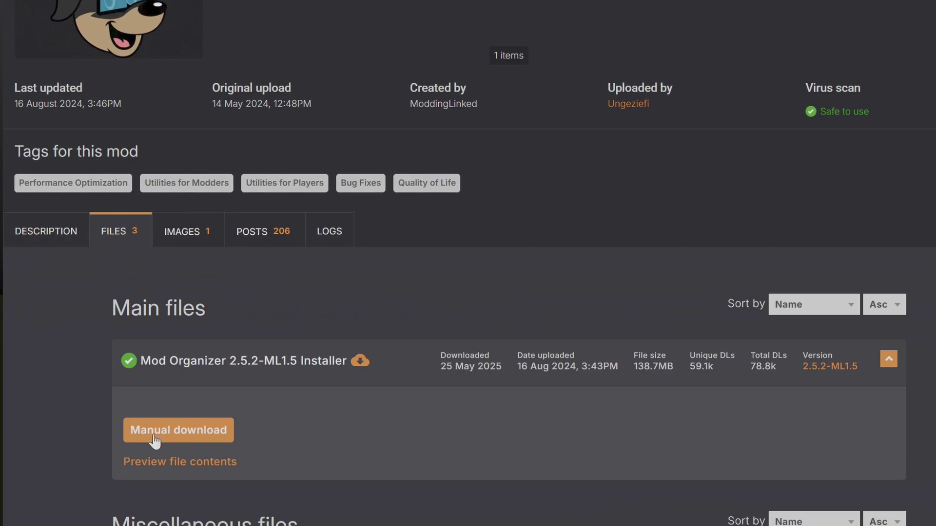
pyautogui.click(180, 441)
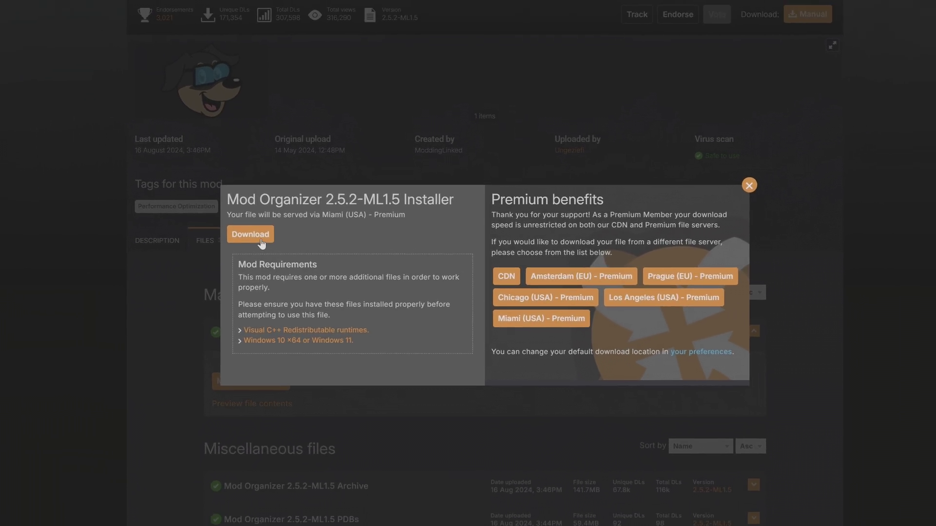
pyautogui.click(260, 239)
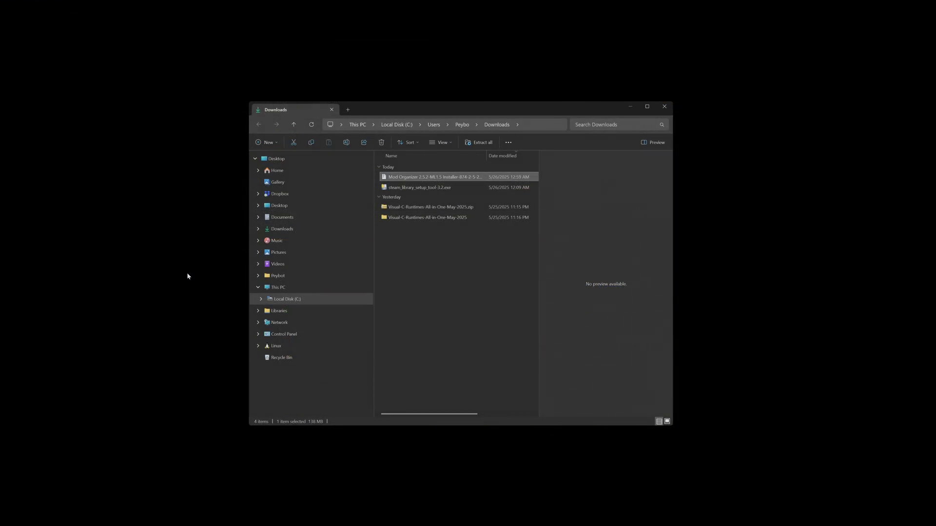
# - Extract the downloaded Mod Organizer 2.5.2-ML1.5 Installer archive into its own folder in Downloads with NanaZip
pyautogui.rightClick(460, 176)
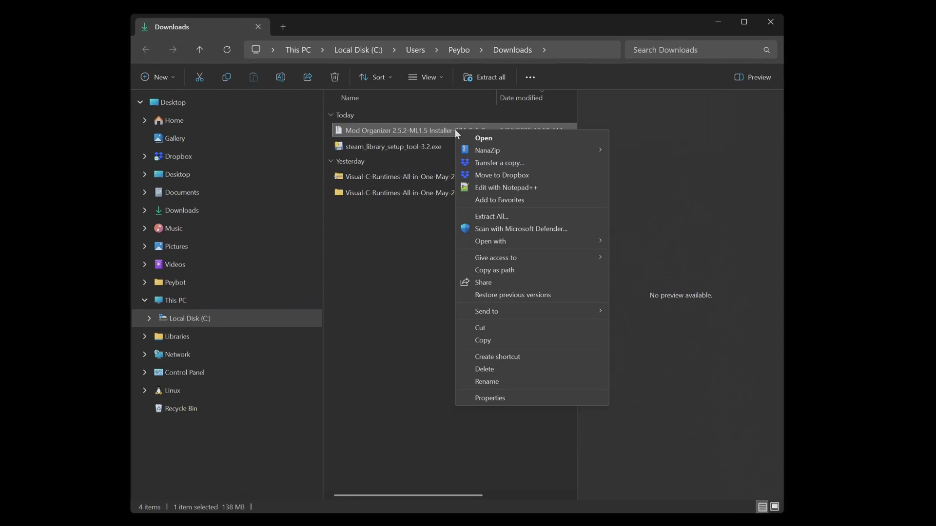
pyautogui.moveTo(539, 150)
pyautogui.click(628, 176)
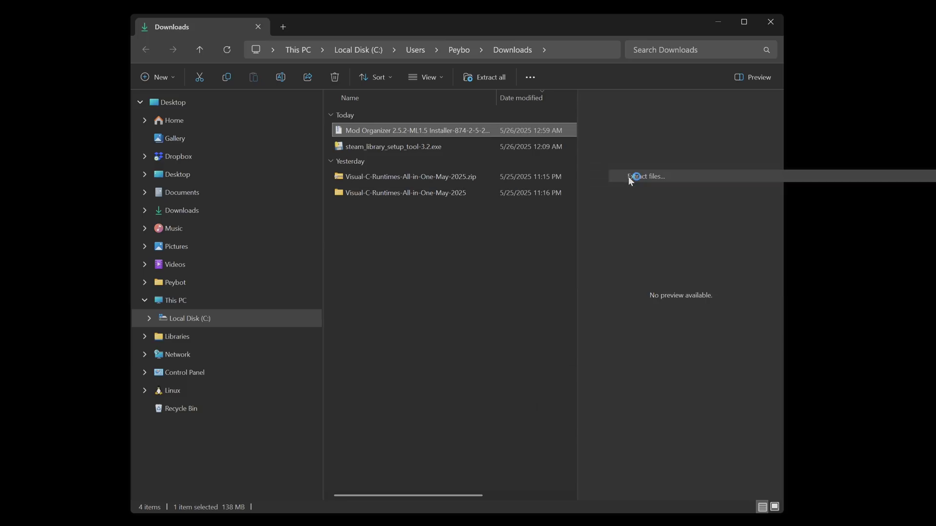
pyautogui.click(533, 340)
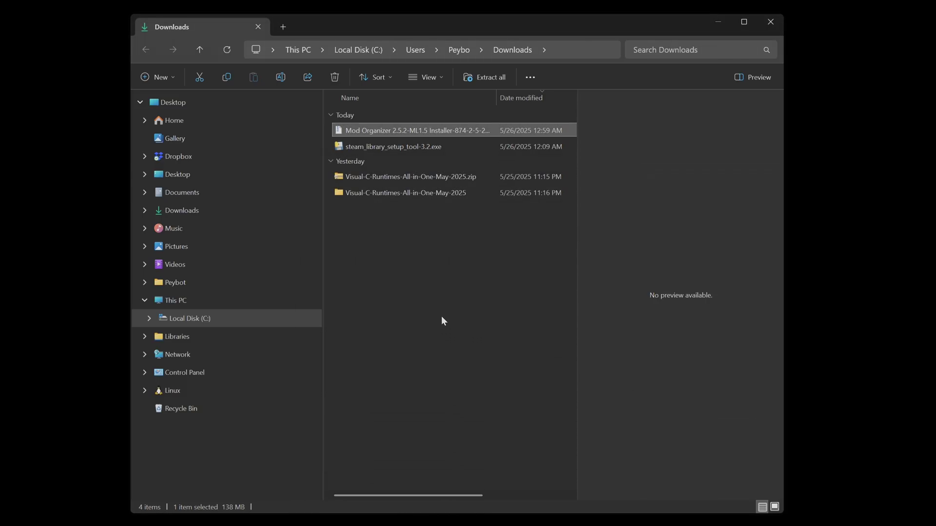
pyautogui.click(423, 302)
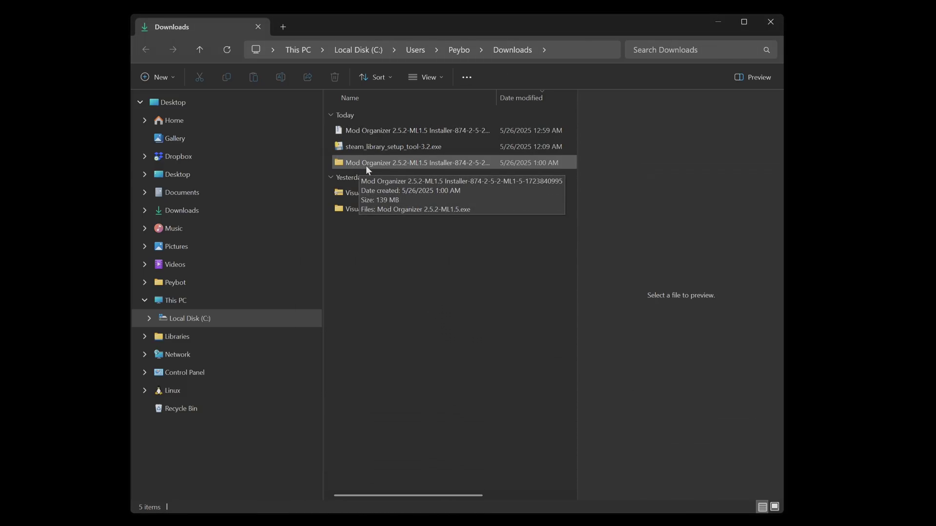
# - Run Mod Organizer 2.5.2-ML1.5.exe from the extracted folder and accept its license agreement
pyautogui.doubleClick(367, 165)
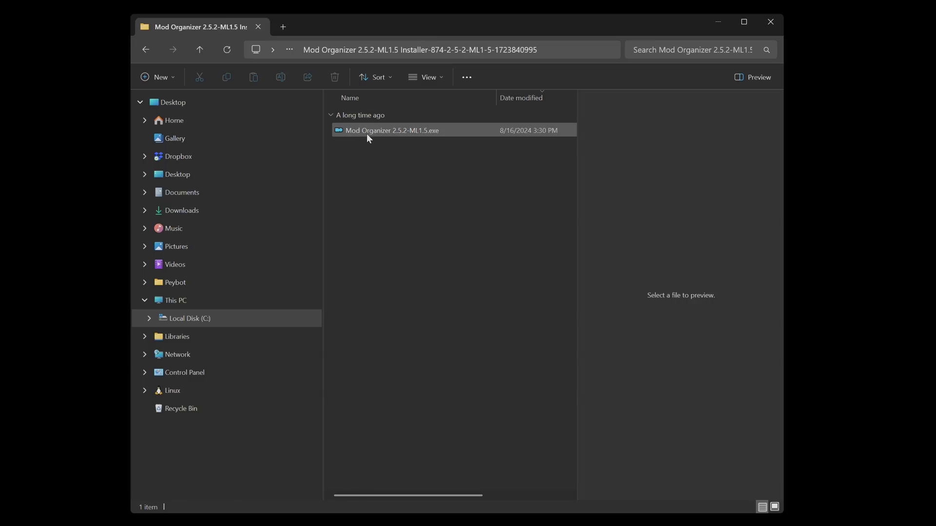
pyautogui.click(367, 135)
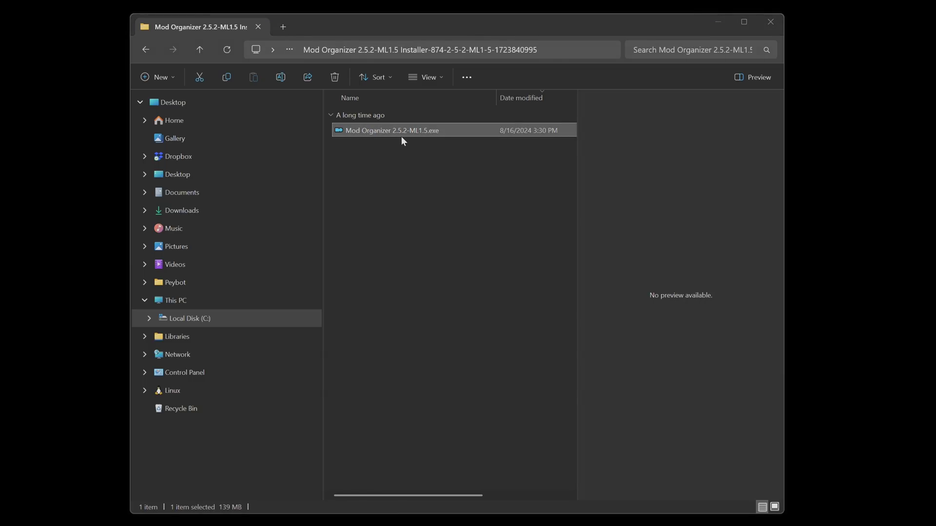
pyautogui.click(448, 354)
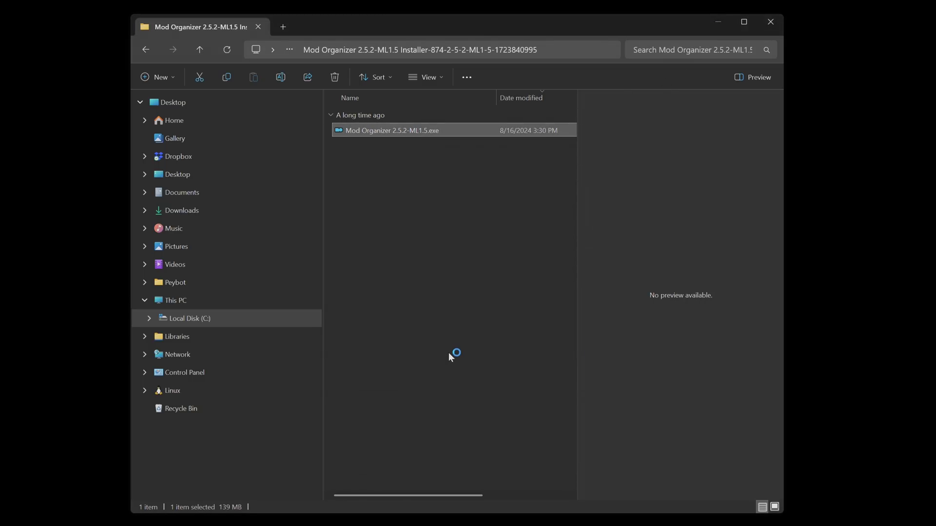
pyautogui.click(274, 361)
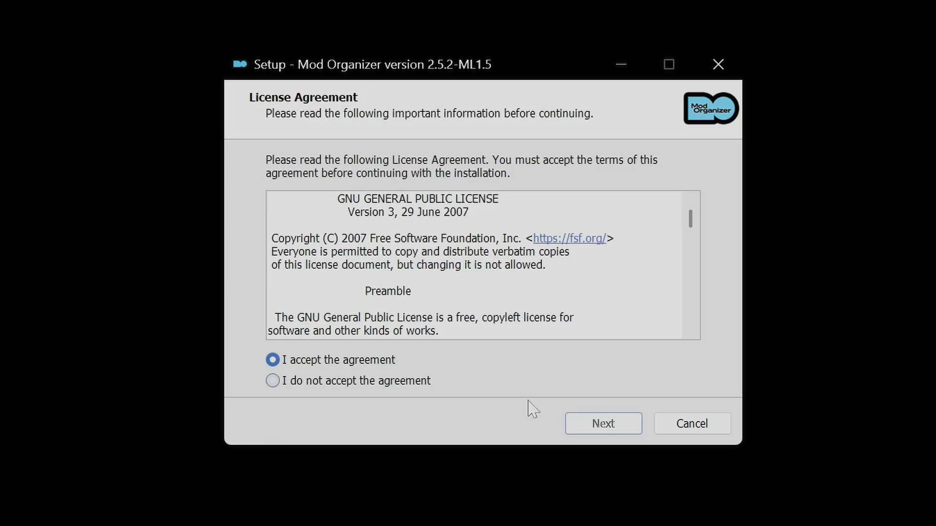
pyautogui.click(625, 426)
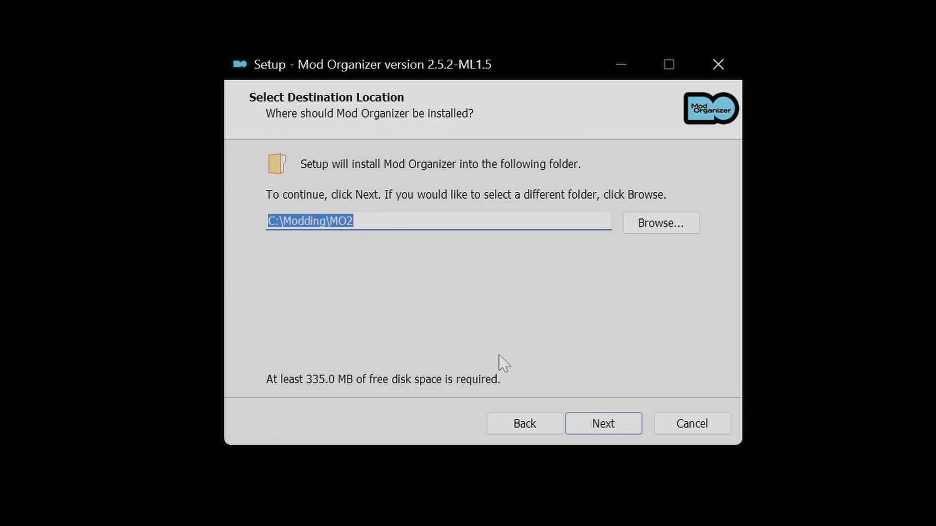
# - Install Mod Organizer to C:\Modding\MO2 with the Recommended Install components and no desktop shortcut, and launch it when setup finishes
pyautogui.click(631, 426)
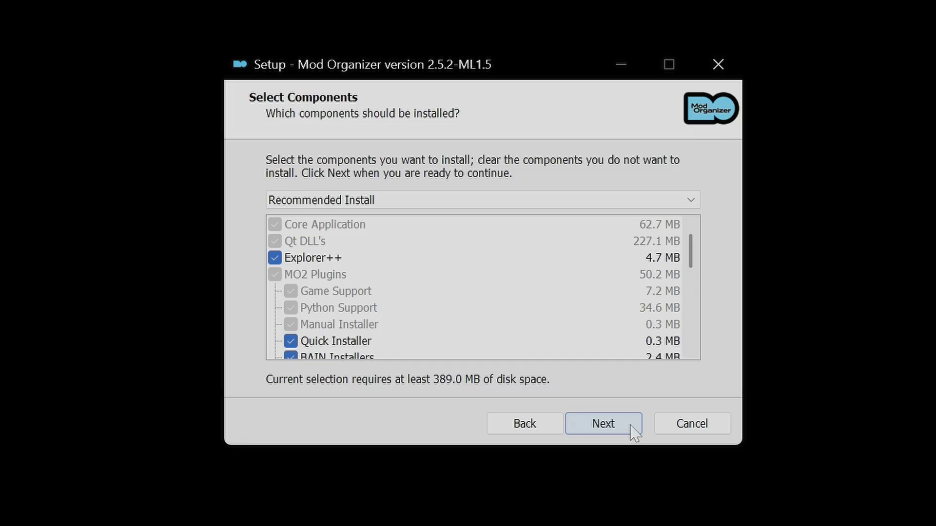
pyautogui.click(631, 426)
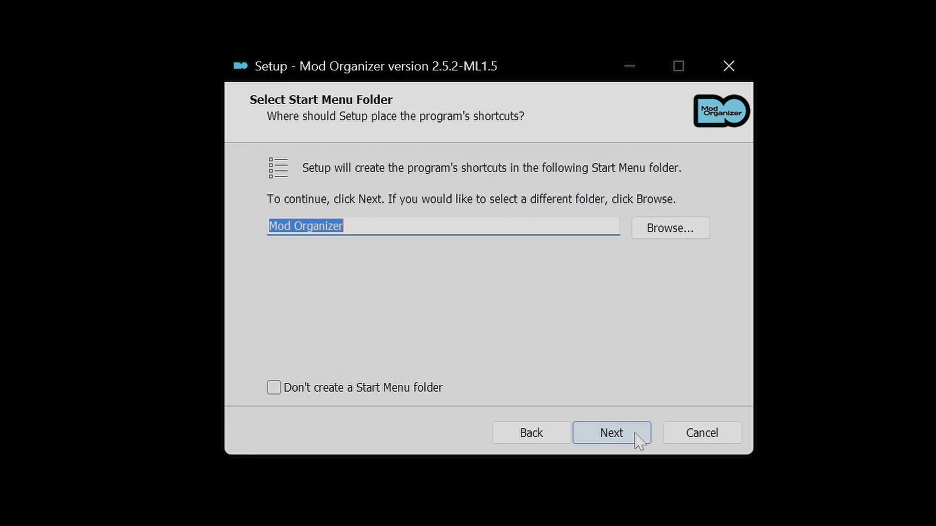
pyautogui.click(611, 433)
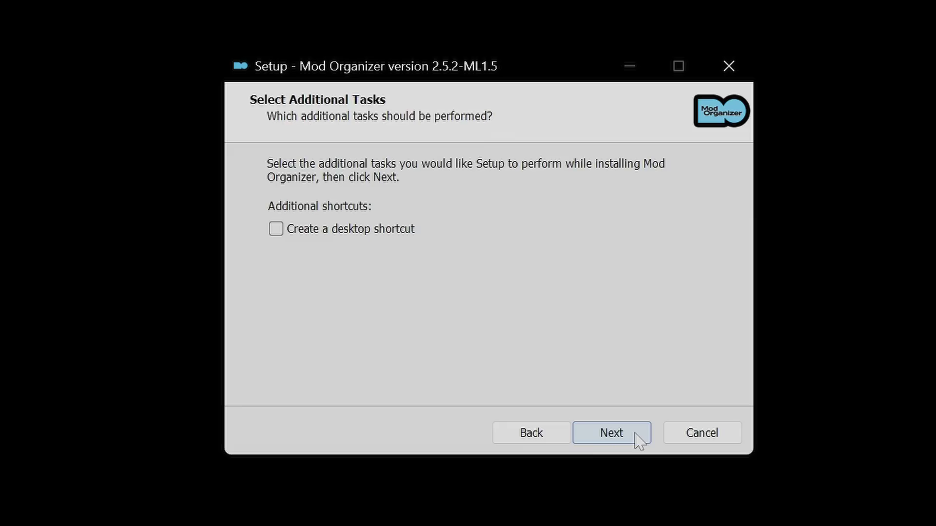
pyautogui.click(639, 442)
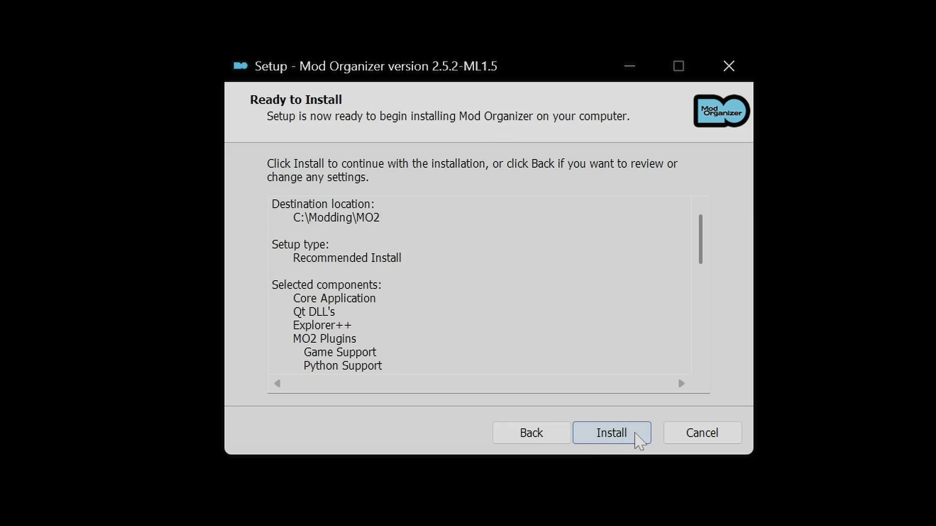
pyautogui.click(639, 442)
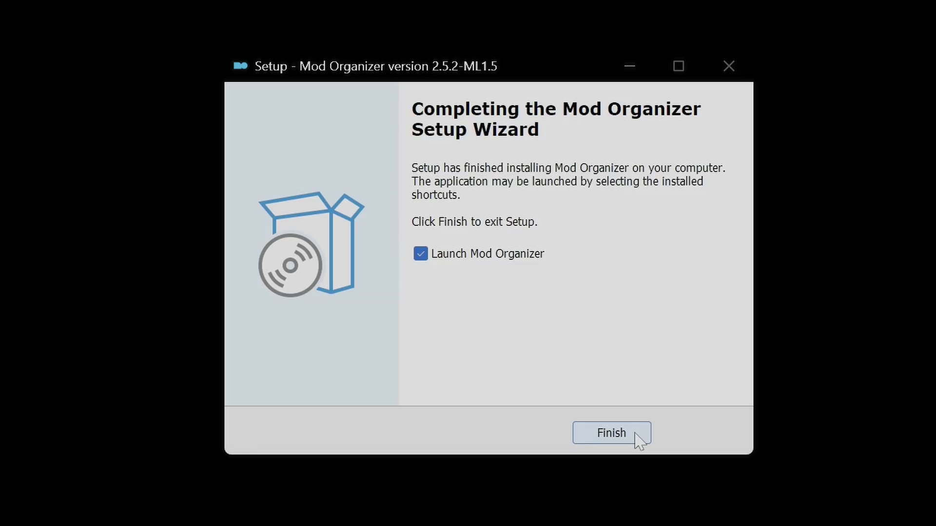
pyautogui.click(611, 435)
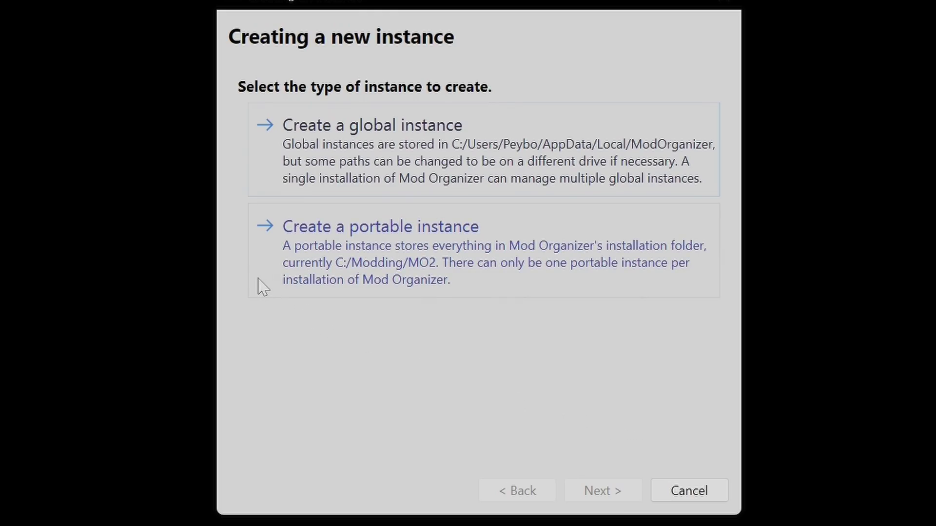
# - Start a portable instance that manages the Steam edition of Tale of Two Wastelands
pyautogui.click(403, 289)
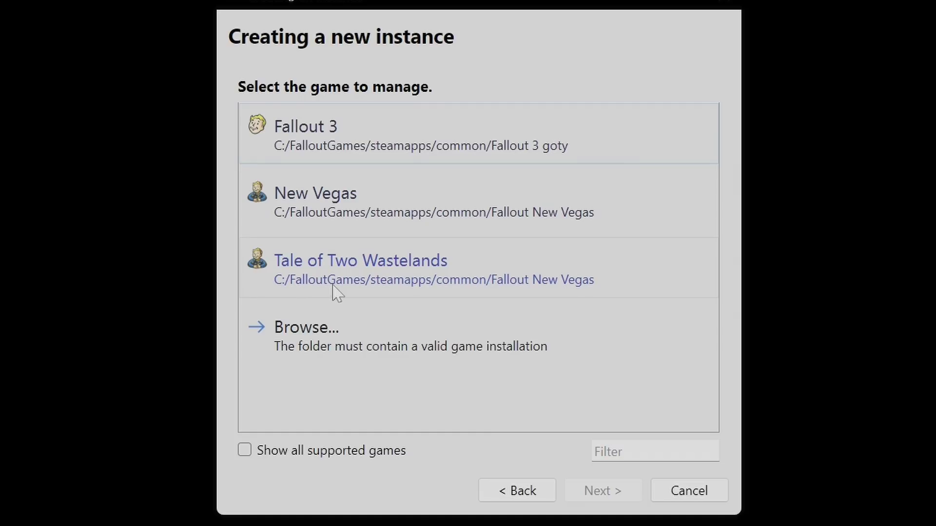
pyautogui.click(350, 292)
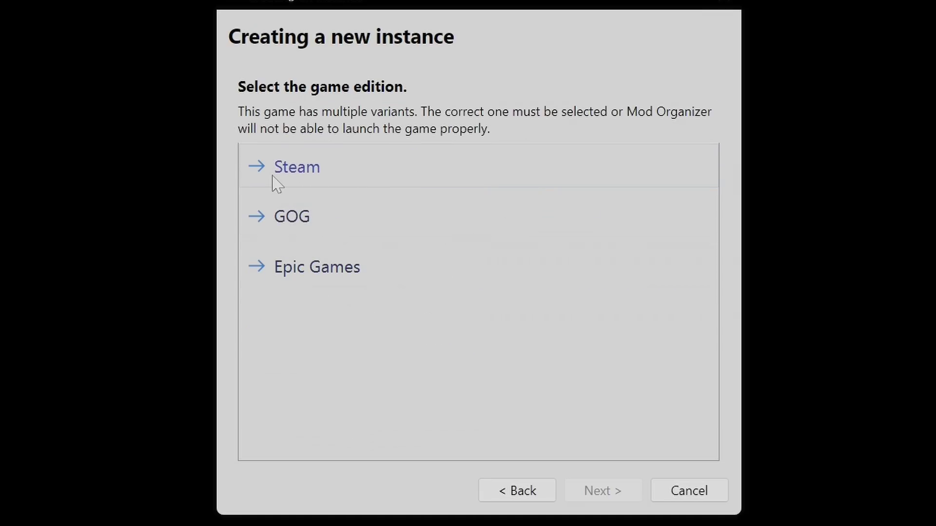
pyautogui.click(378, 183)
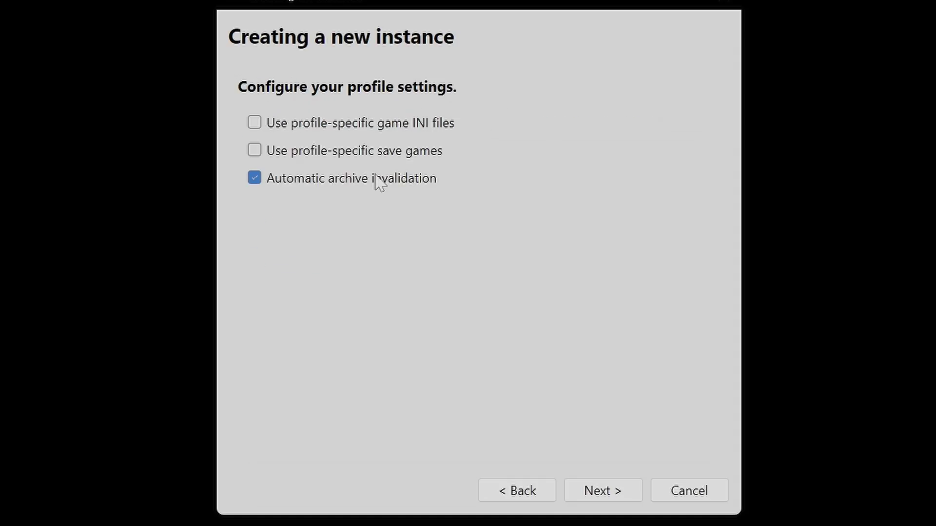
# - Enable profile-specific game INI files and profile-specific save games for the new instance, keeping automatic archive invalidation on
pyautogui.click(254, 123)
pyautogui.click(254, 150)
pyautogui.click(625, 499)
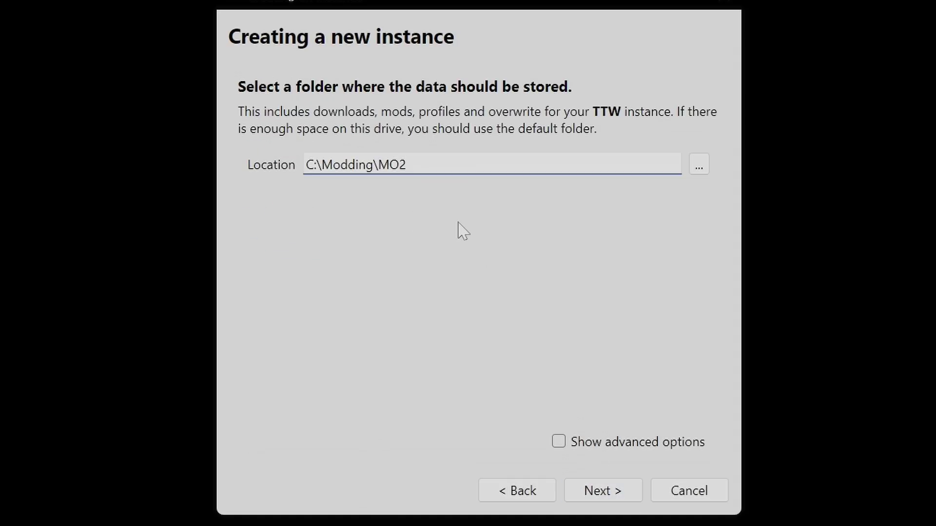
# - Set the instance's data storage location to C:\Modding\TTW
pyautogui.press('BackSpace')
pyautogui.press('BackSpace')
pyautogui.press('BackSpace')
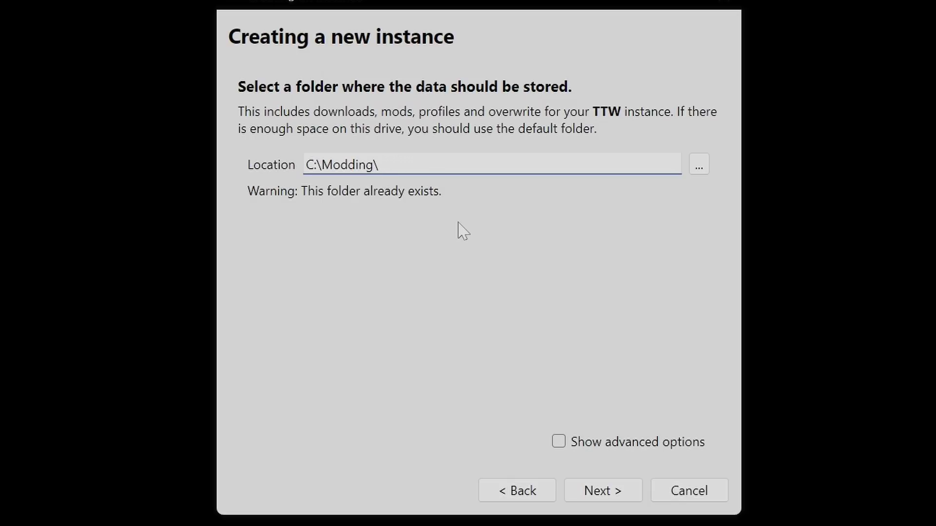
pyautogui.write('TTW')
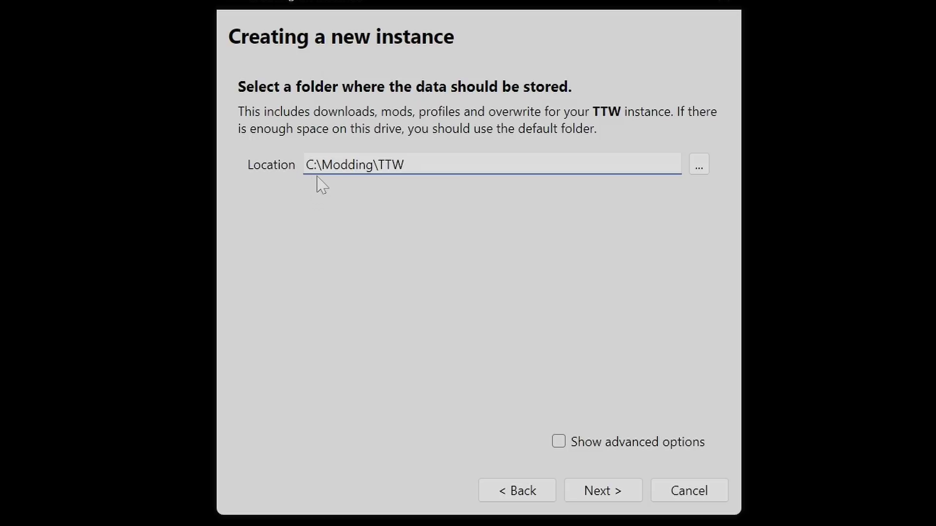
pyautogui.click(630, 505)
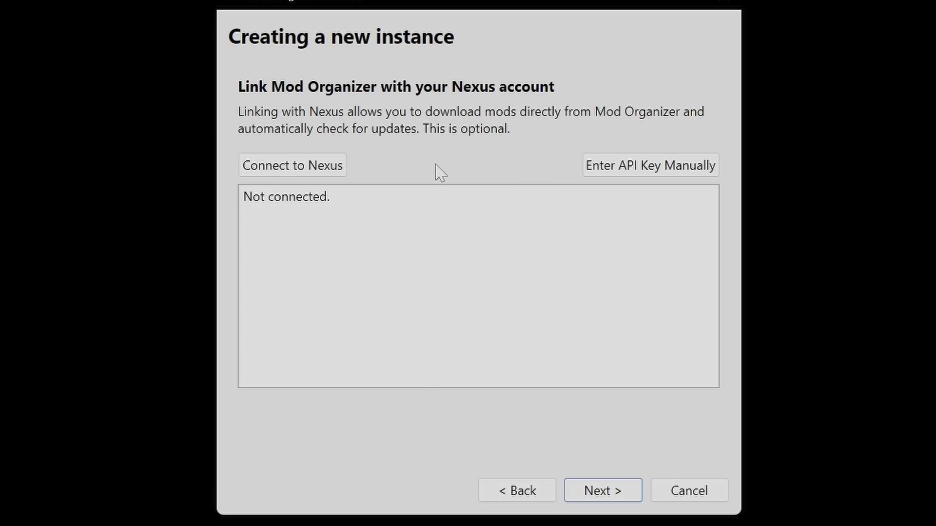
# - Link Mod Organizer with the Nexus account by authorising it in the browser, and continue to the instance confirmation
pyautogui.click(308, 177)
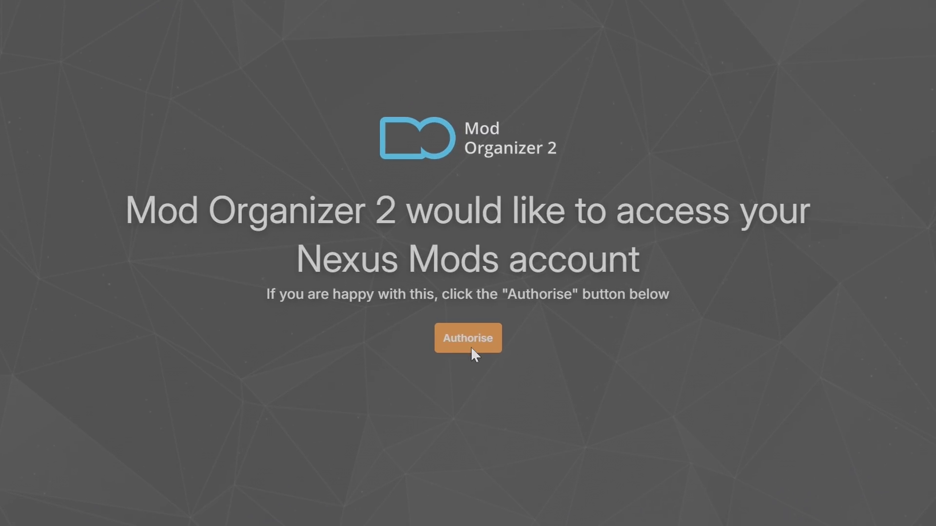
pyautogui.click(471, 347)
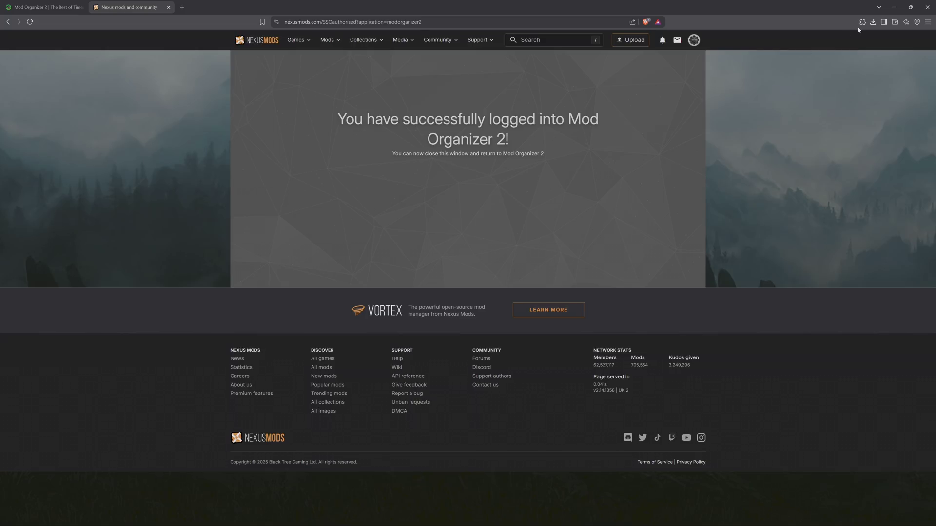
pyautogui.click(893, 7)
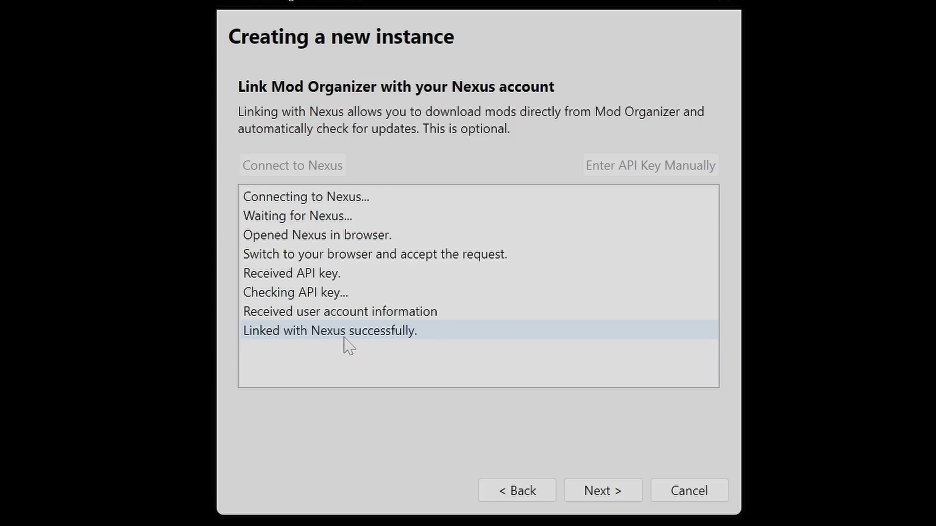
pyautogui.click(633, 500)
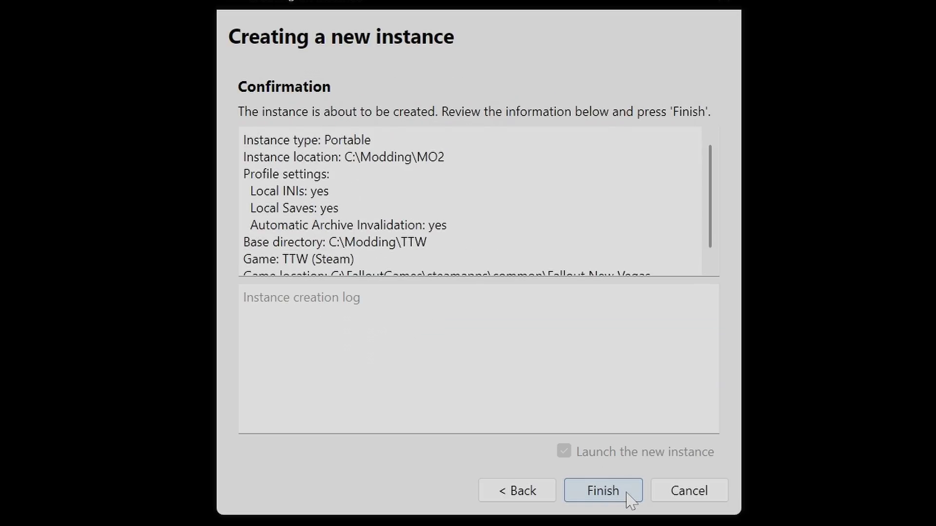
# - Finish creating the instance, clearing the read-only flag on fallout.ini with the choice remembered, and maximize the main window
pyautogui.click(629, 498)
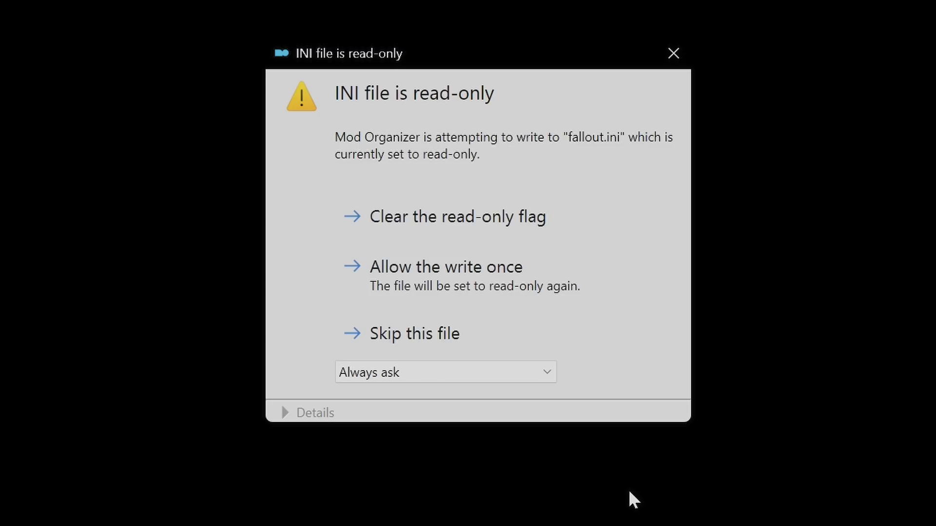
pyautogui.click(551, 374)
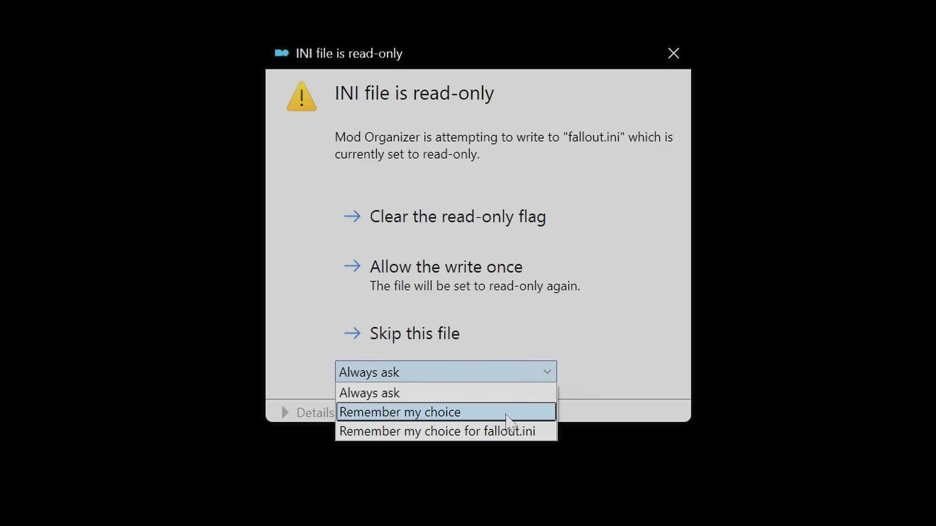
pyautogui.click(477, 413)
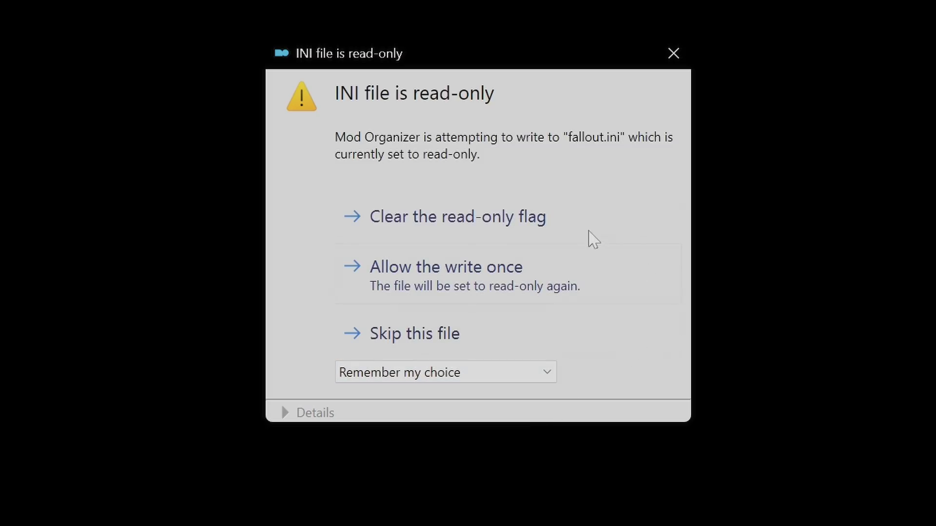
pyautogui.click(497, 233)
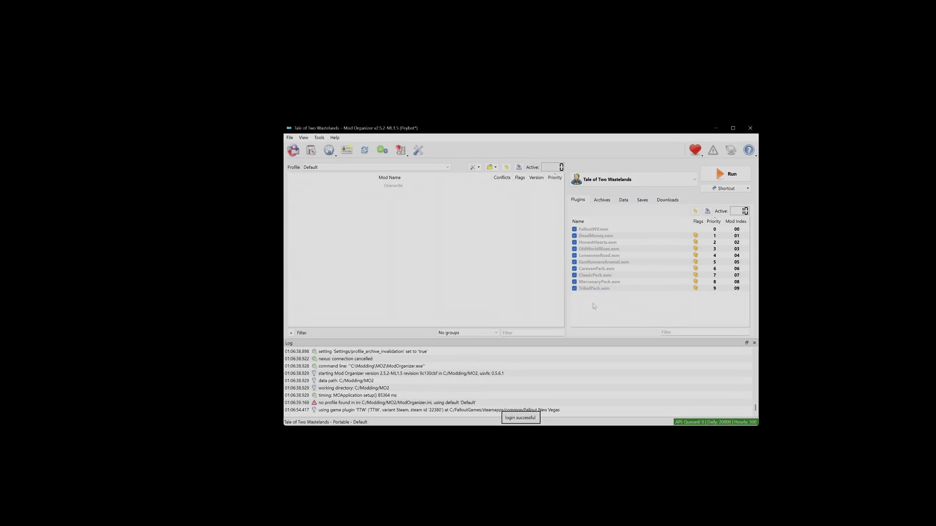
pyautogui.click(732, 127)
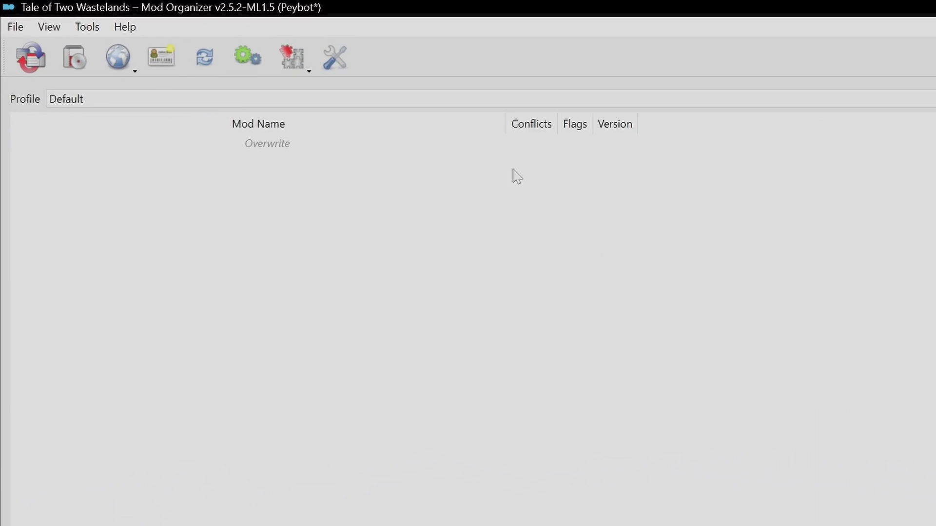
# - Set Mod Organizer's theme style to 1809 Dark Mode and apply the settings
pyautogui.click(336, 61)
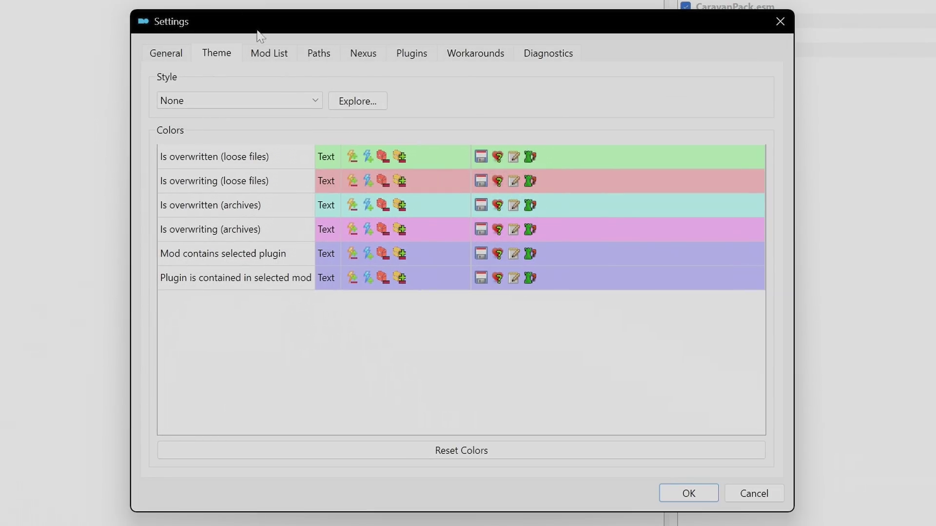
pyautogui.click(363, 58)
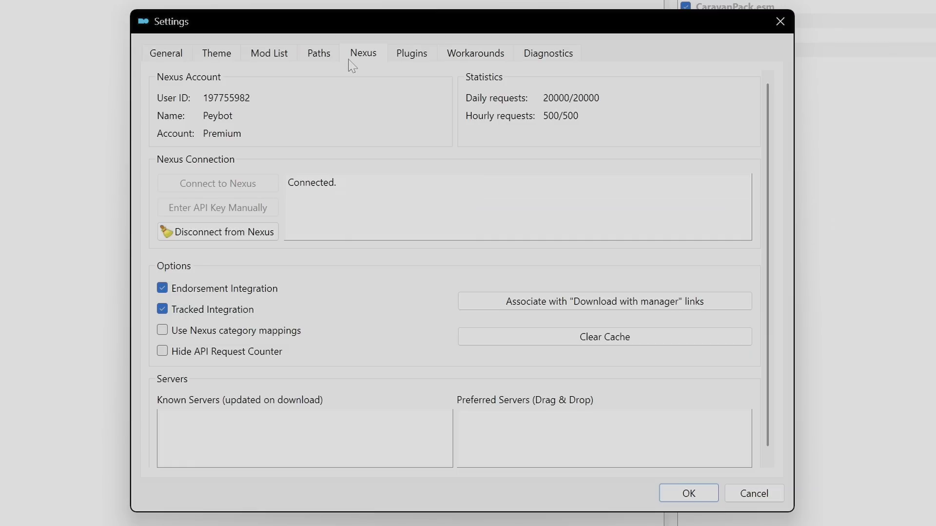
pyautogui.click(217, 59)
pyautogui.click(306, 103)
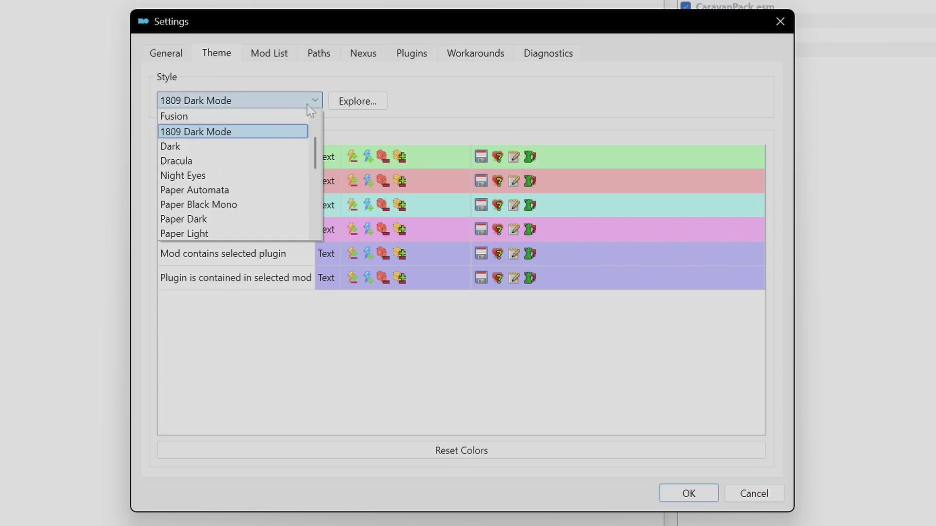
pyautogui.scroll(-1, 255, 197)
pyautogui.scroll(2, 250, 195)
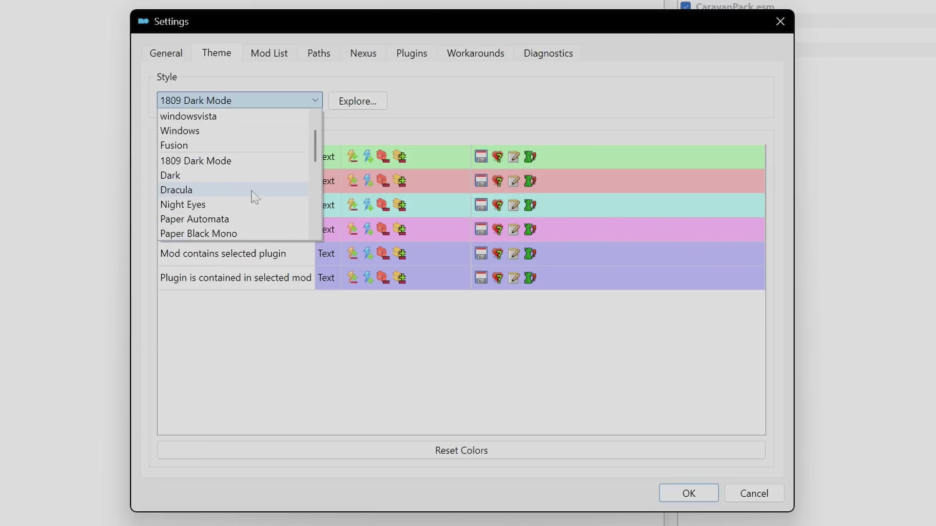
pyautogui.click(244, 161)
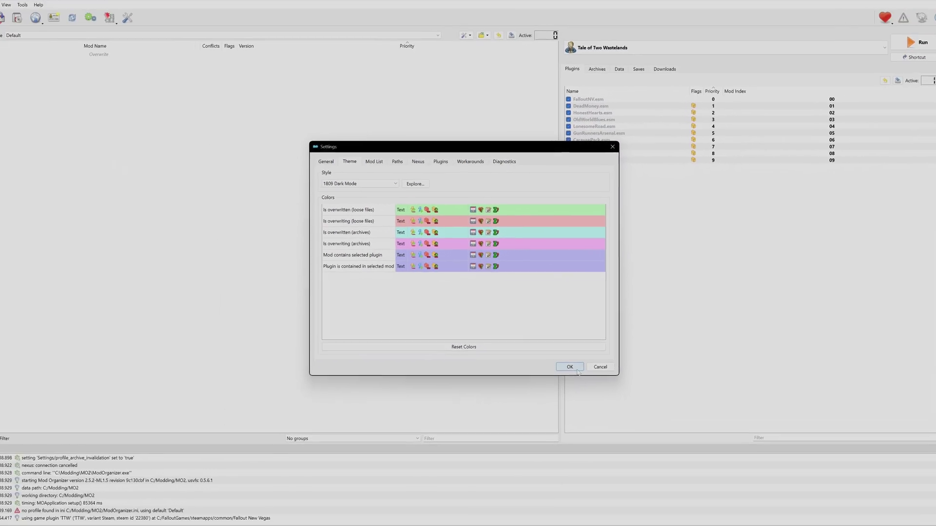
pyautogui.click(688, 493)
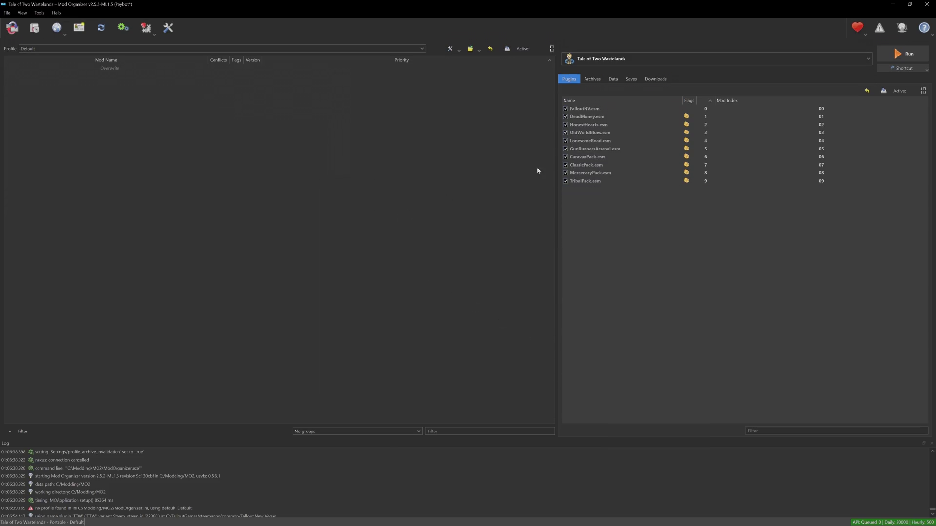
# - Select Fallout Launcher as the executable and run it through Mod Organizer
pyautogui.click(853, 63)
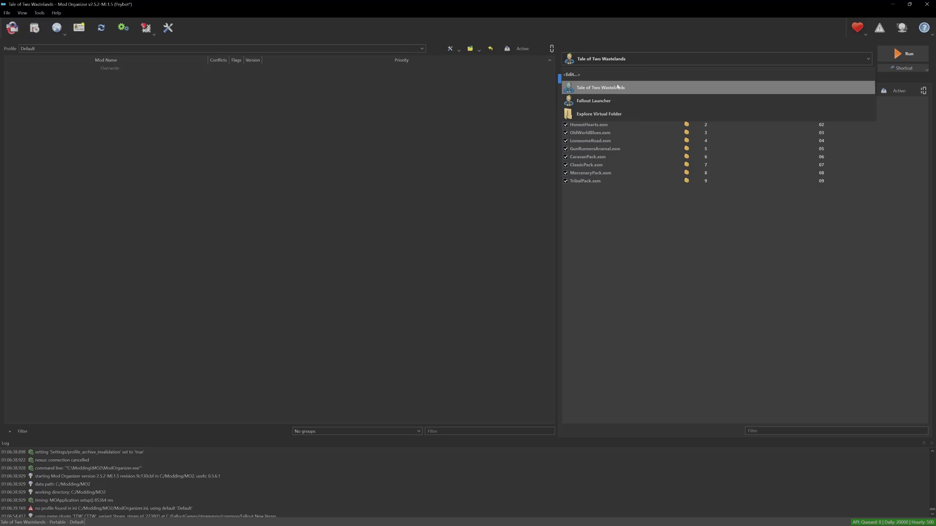
pyautogui.click(592, 101)
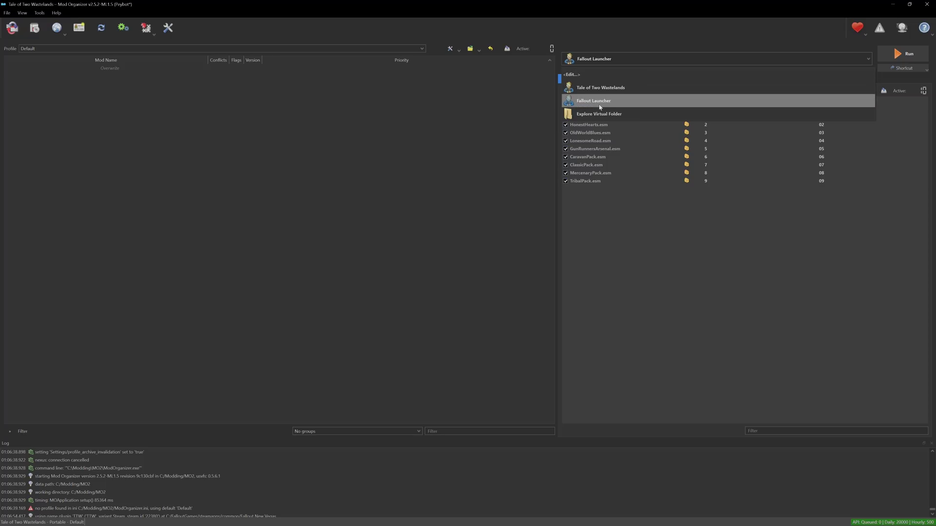
pyautogui.click(918, 59)
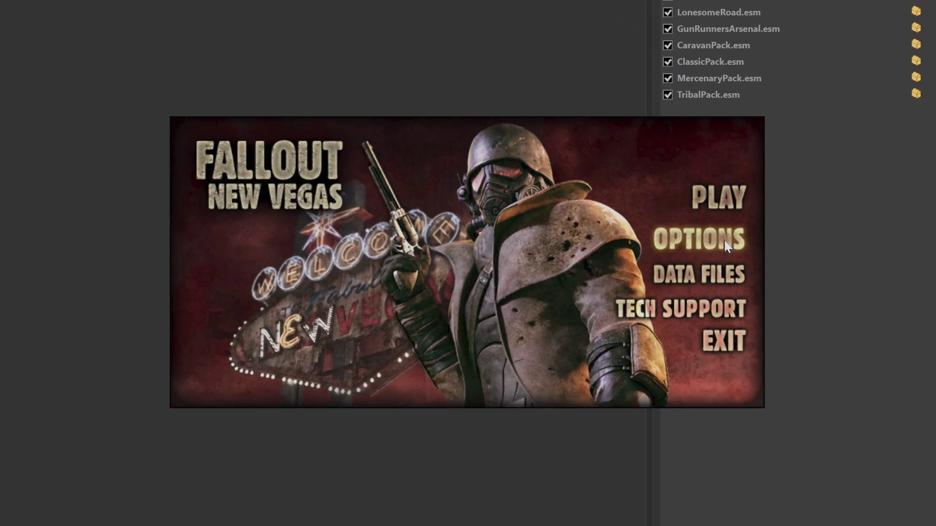
# - Set the launcher's graphics options to 3840x2160 resolution and Ultra detail, accept them, and exit the launcher
pyautogui.click(724, 241)
pyautogui.click(600, 225)
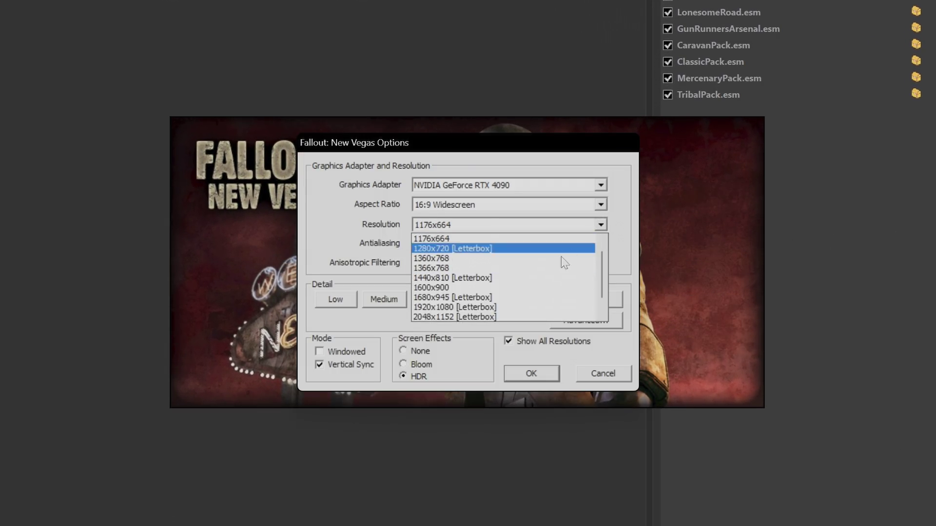
pyautogui.scroll(-3, 518, 308)
pyautogui.click(485, 314)
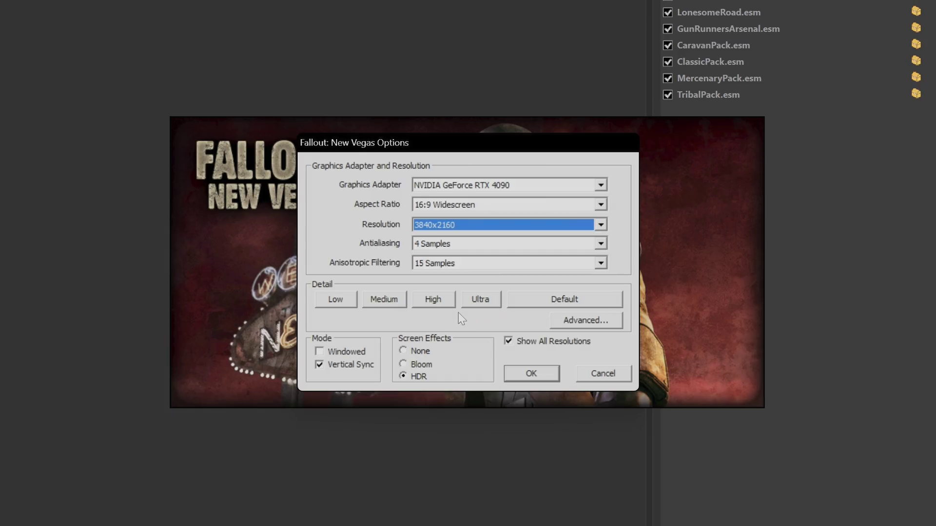
pyautogui.click(468, 300)
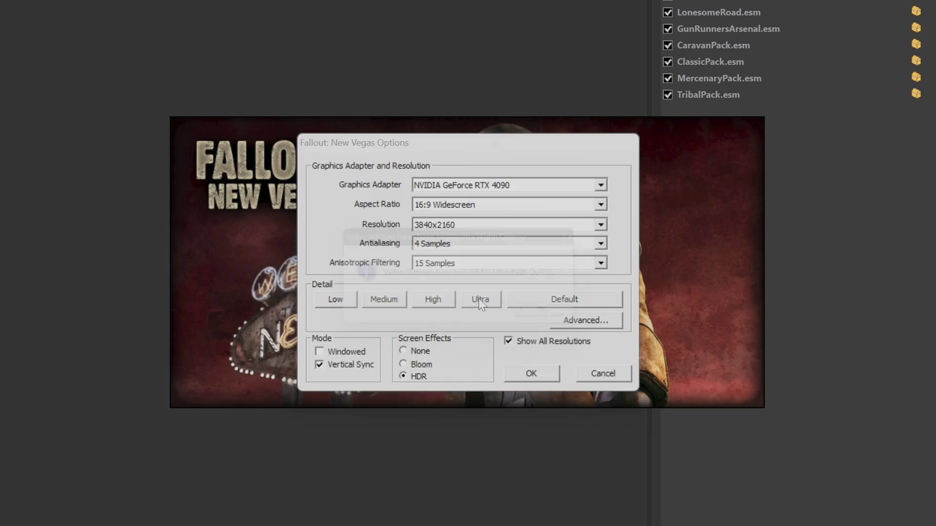
pyautogui.click(552, 322)
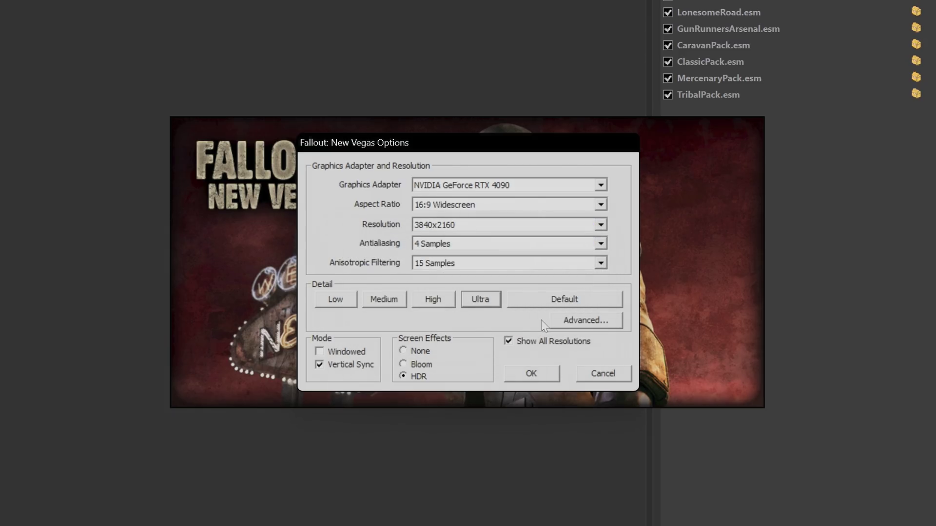
pyautogui.click(516, 374)
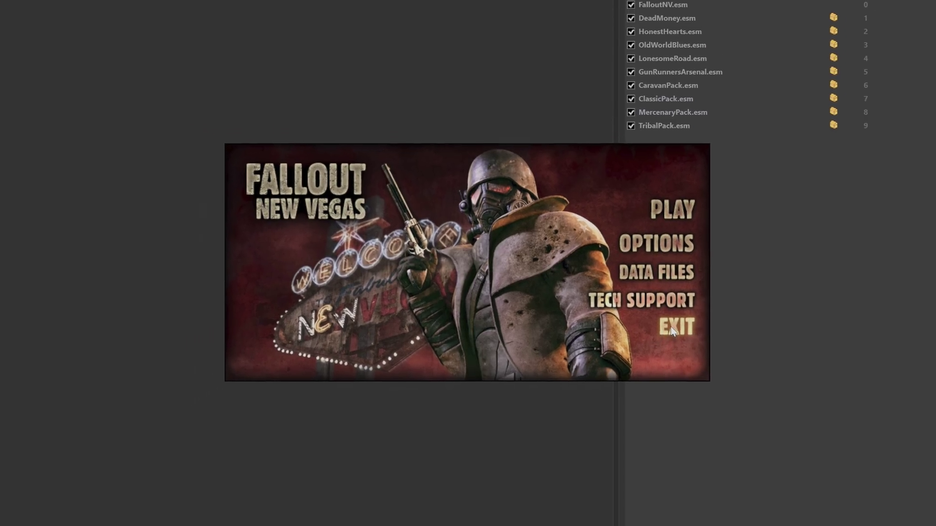
pyautogui.click(642, 320)
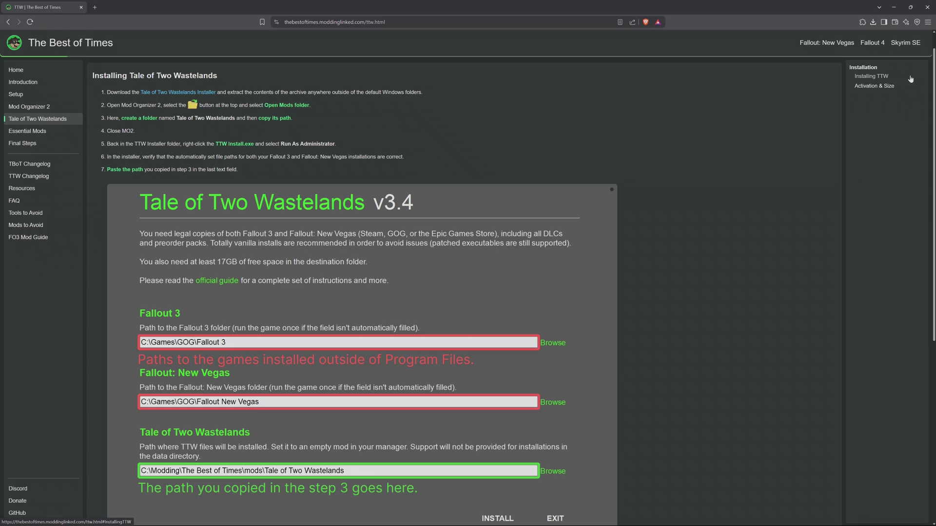
# - Download the Tale of Two Wastelands 3.4 main file from the installer link in the guide
pyautogui.click(241, 143)
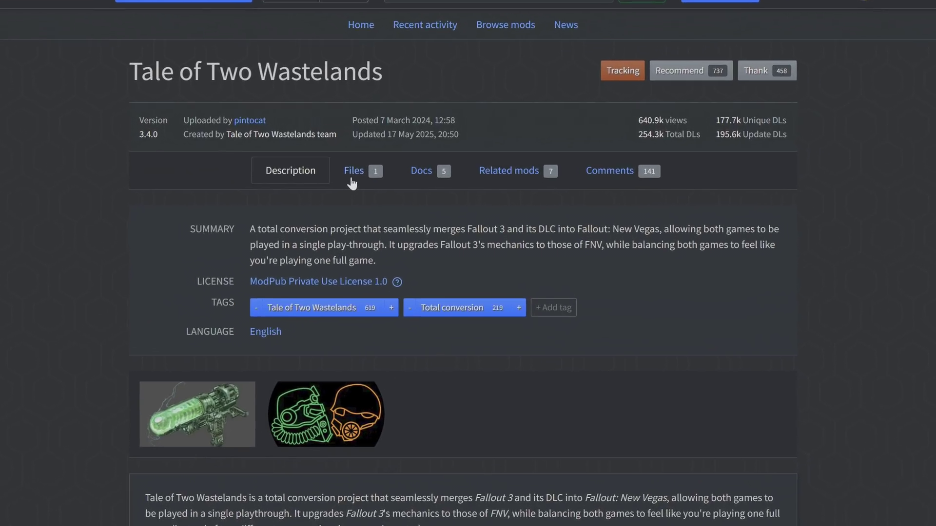
pyautogui.click(404, 143)
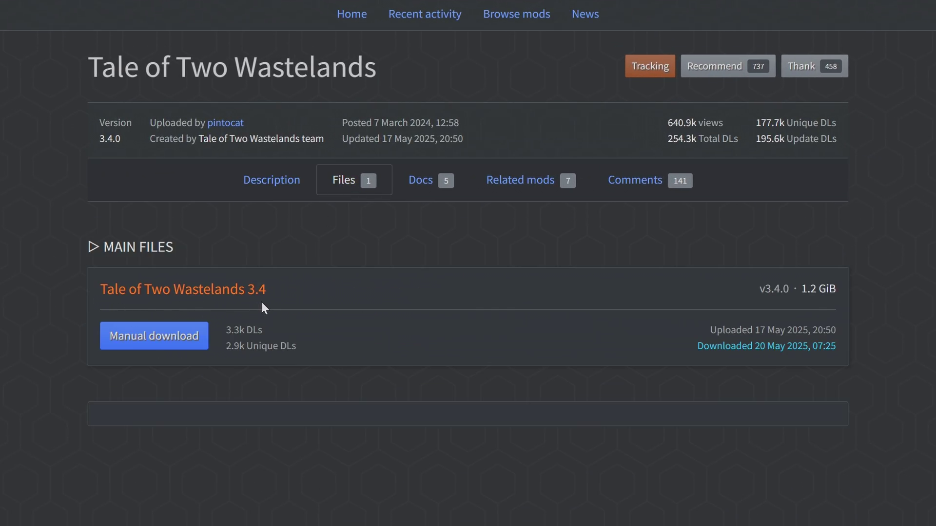
pyautogui.click(194, 329)
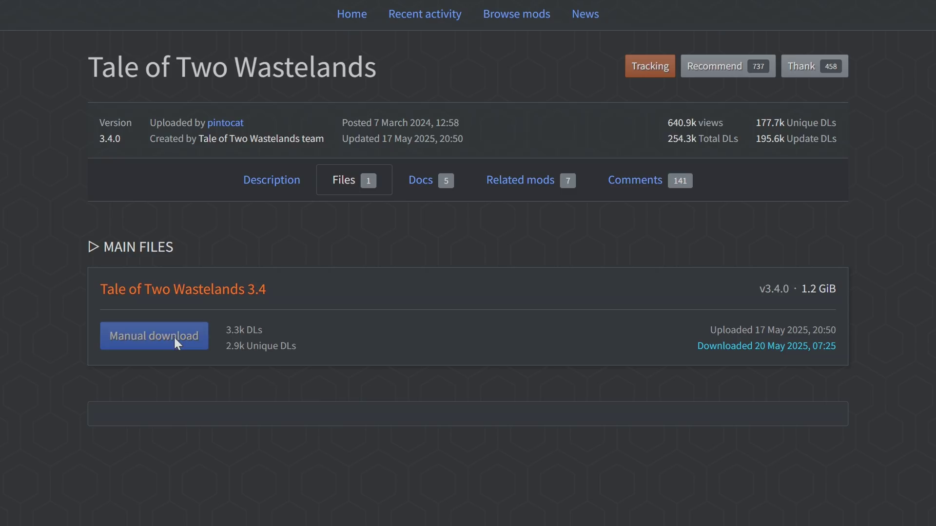
pyautogui.click(264, 390)
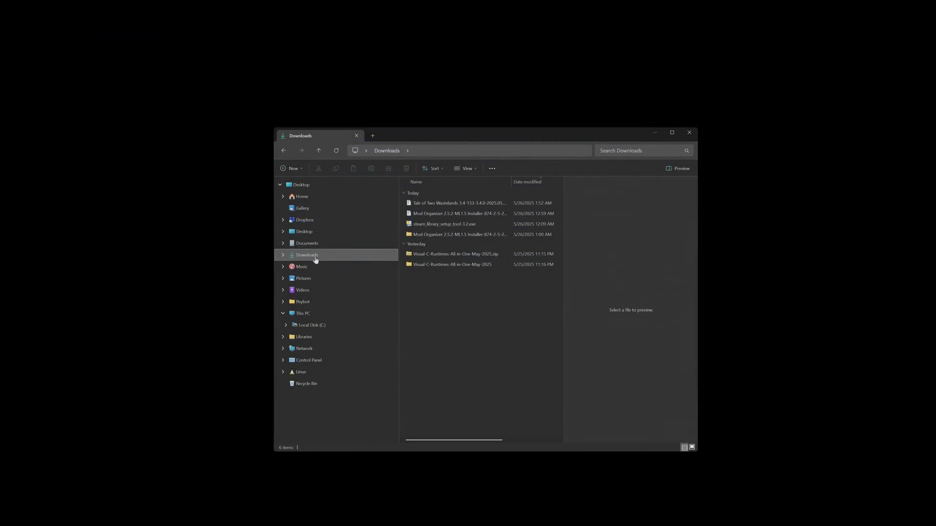
# - Extract the Tale of Two Wastelands 3.4 archive with NanaZip into its own folder in Downloads
pyautogui.click(458, 204)
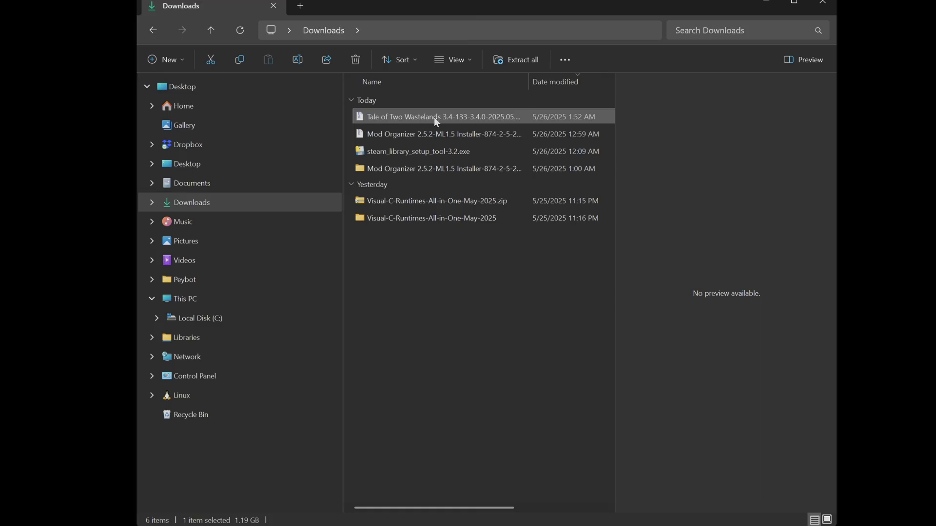
pyautogui.rightClick(436, 118)
pyautogui.moveTo(579, 141)
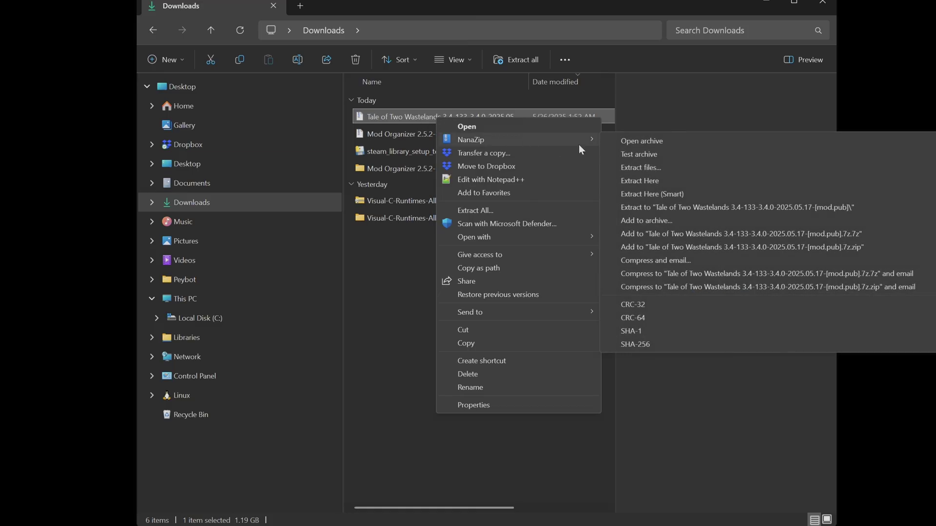
pyautogui.click(611, 166)
pyautogui.click(522, 303)
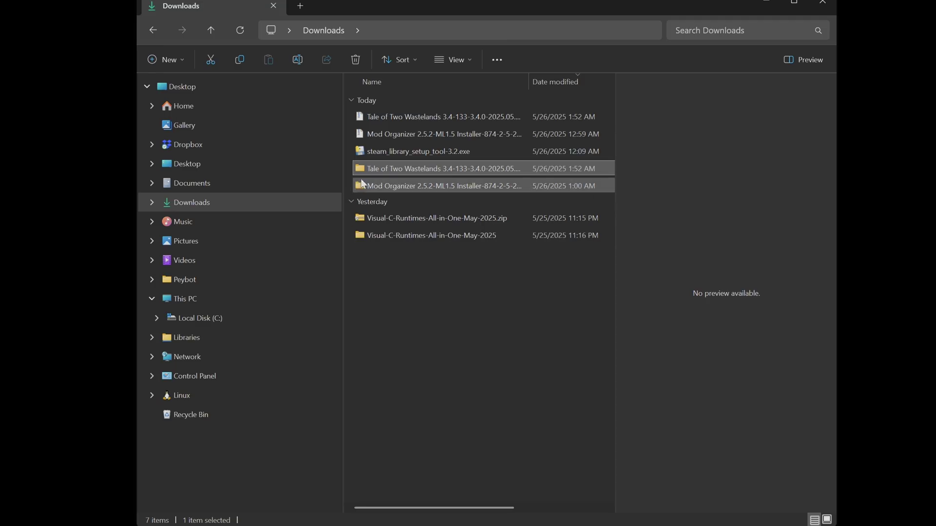
# - Run TTW Install.exe from the extracted folder as administrator and allow it to make changes
pyautogui.doubleClick(394, 169)
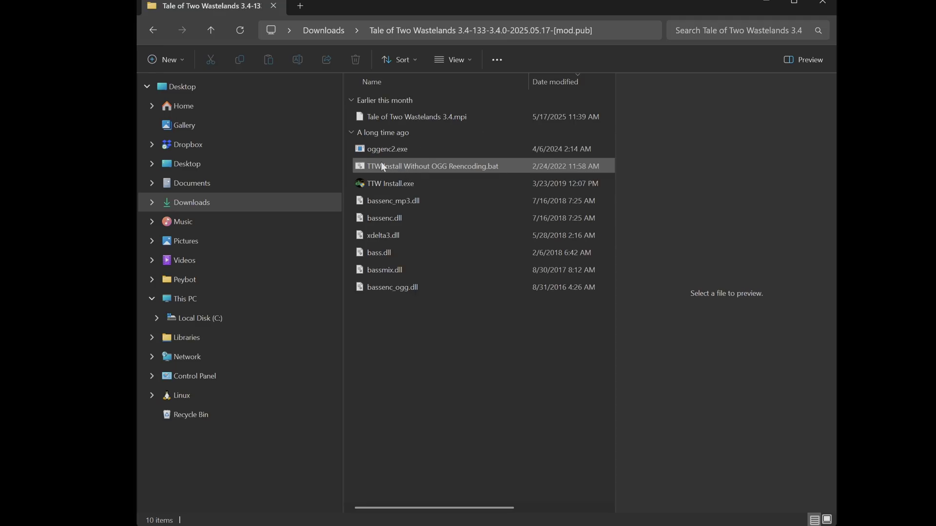
pyautogui.click(392, 184)
pyautogui.rightClick(437, 185)
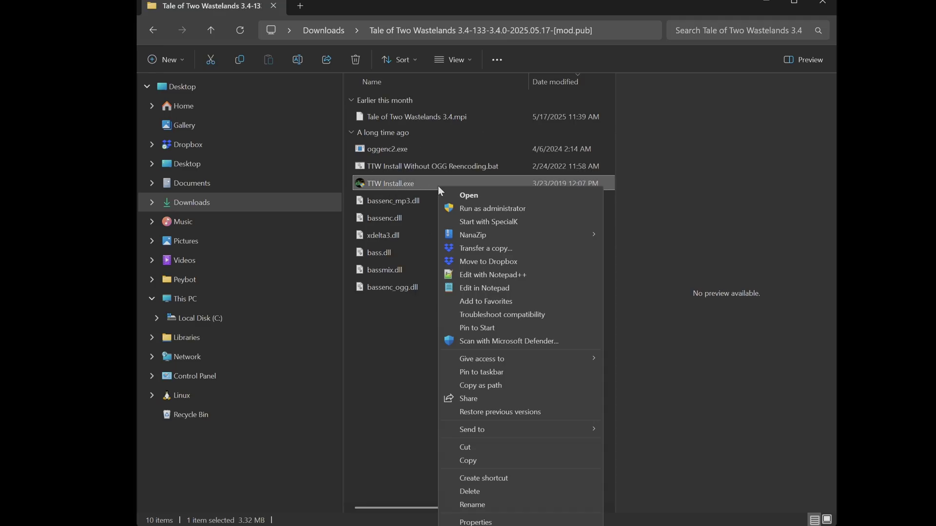
pyautogui.click(536, 213)
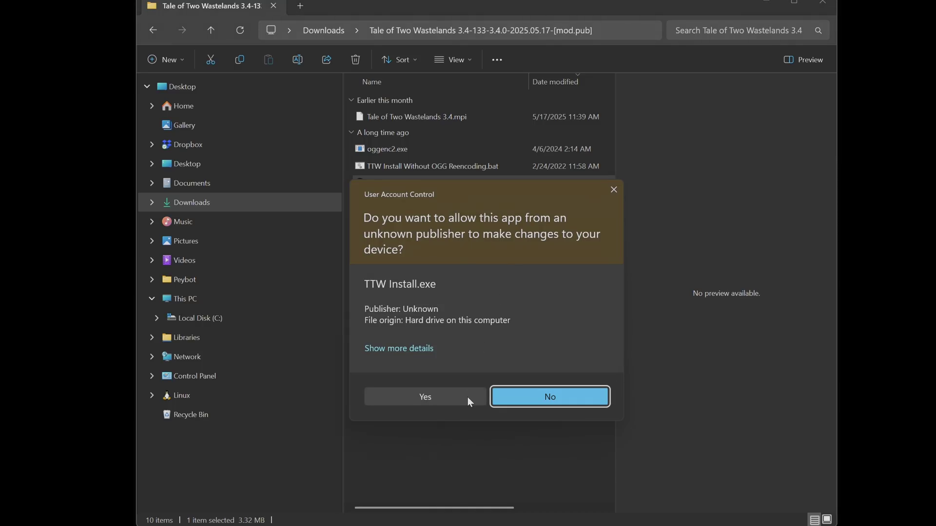
pyautogui.click(467, 397)
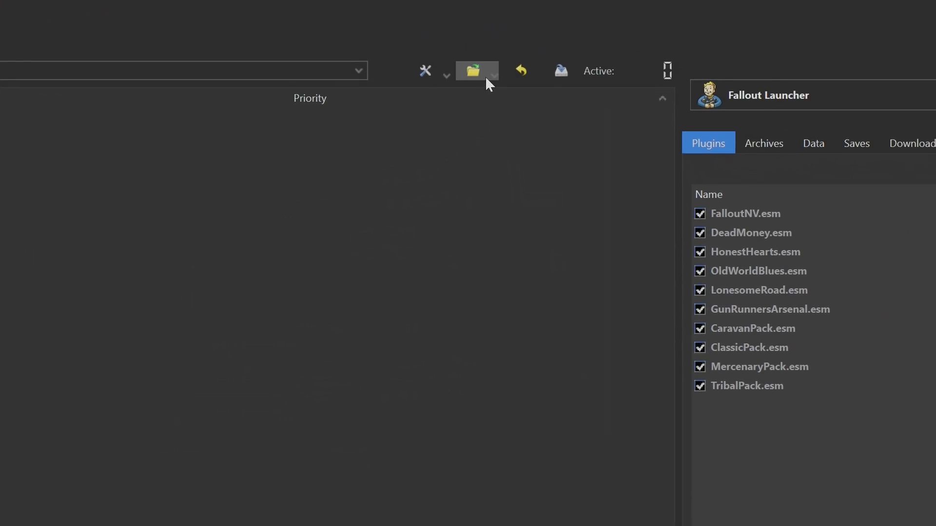
# - Open the instance's mods folder from Mod Organizer and create a folder named Tale of Two Wastelands in it
pyautogui.click(487, 82)
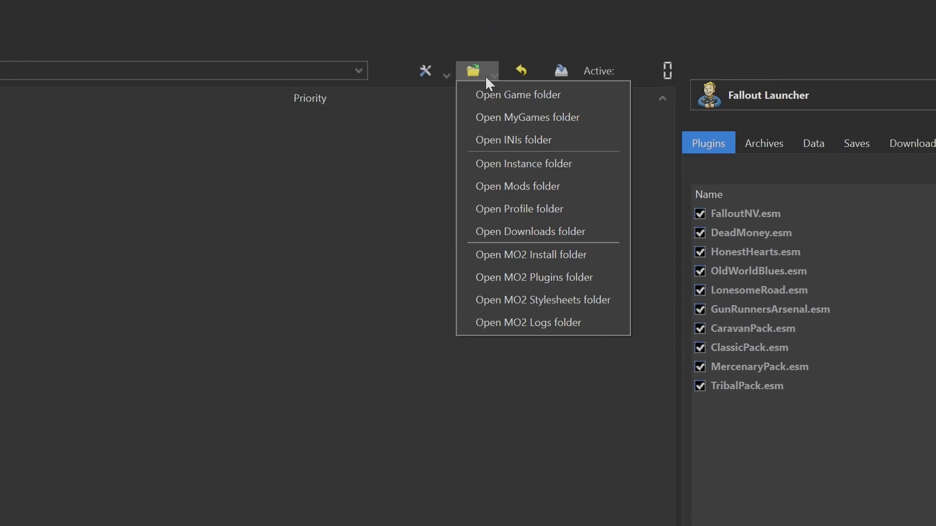
pyautogui.click(541, 188)
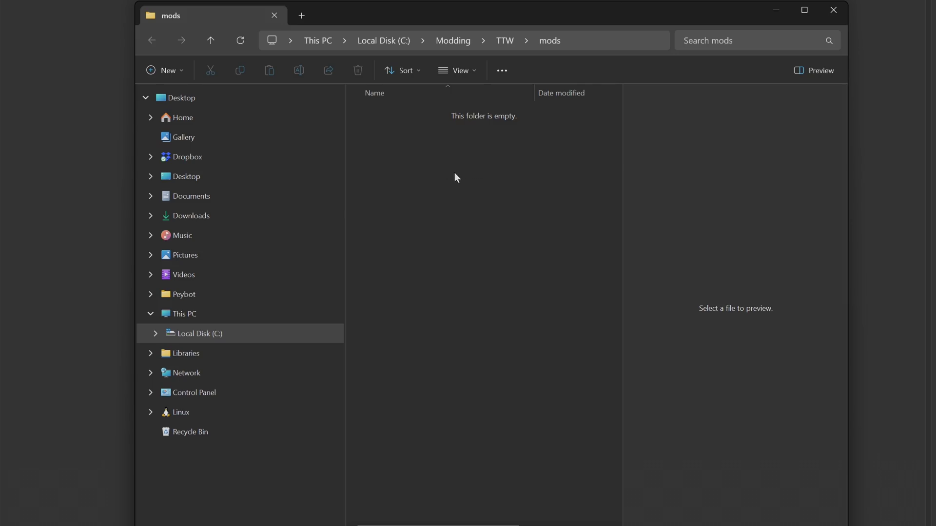
pyautogui.rightClick(446, 174)
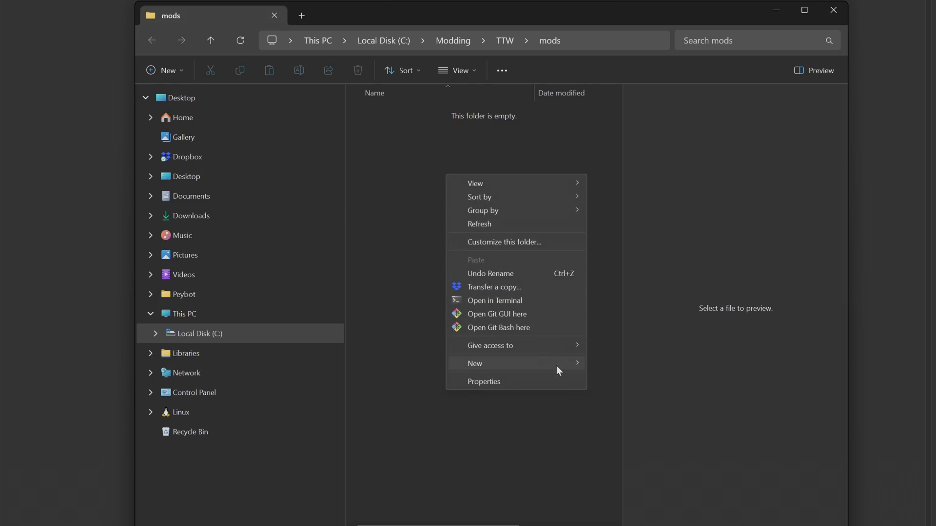
pyautogui.moveTo(577, 369)
pyautogui.click(607, 368)
pyautogui.write('Tale of Two Wastelands')
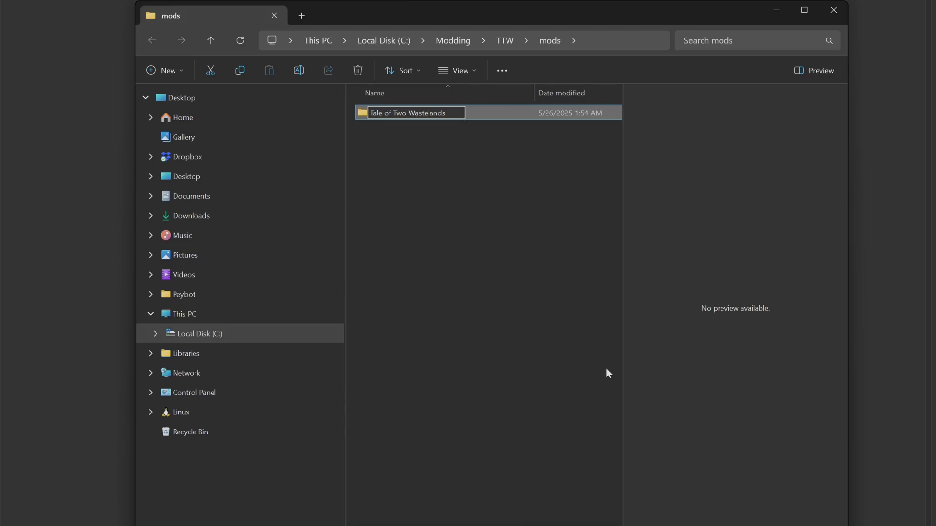
# - Copy the path of the new Tale of Two Wastelands mods folder and paste it as the TTW installer's destination path
pyautogui.press('Return')
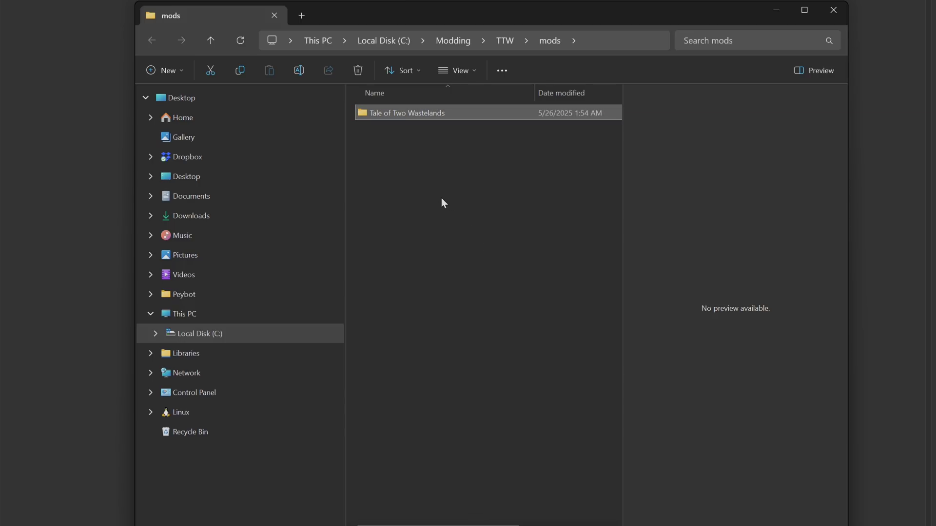
pyautogui.doubleClick(455, 113)
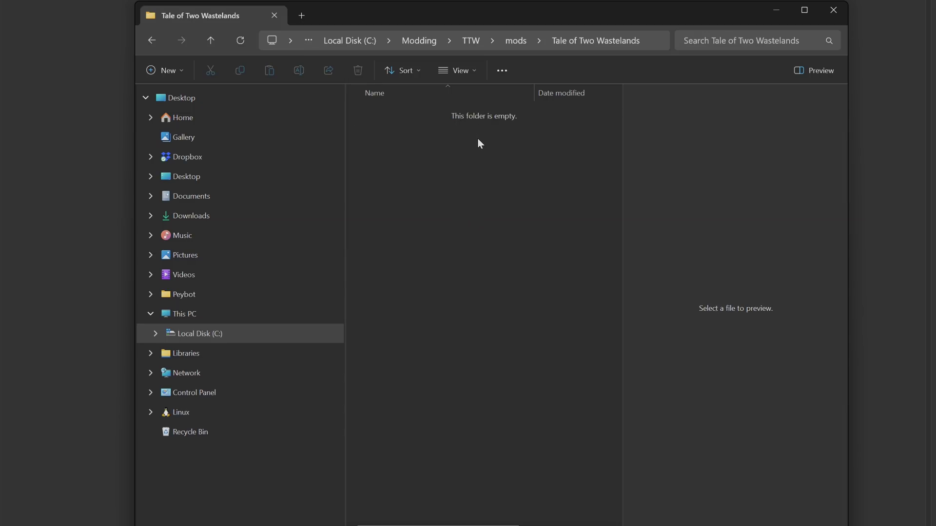
pyautogui.click(647, 40)
pyautogui.rightClick(452, 40)
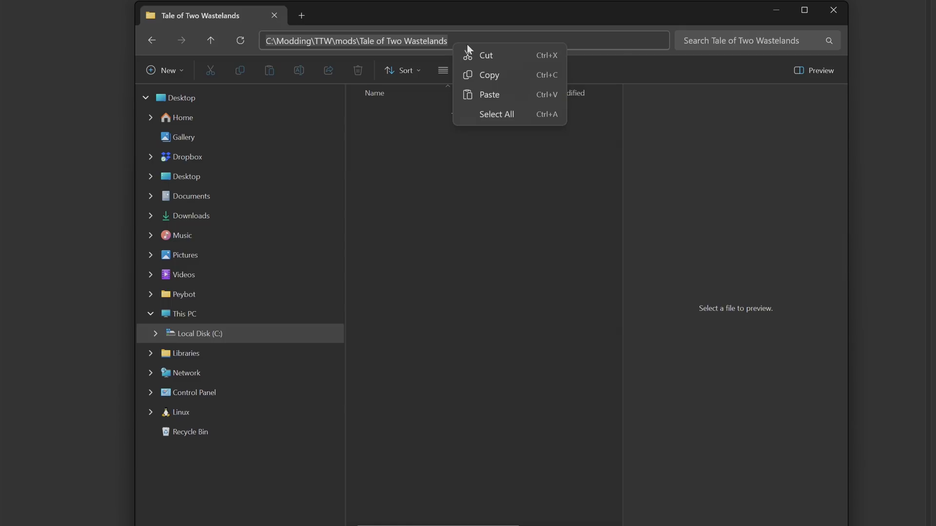
pyautogui.click(502, 76)
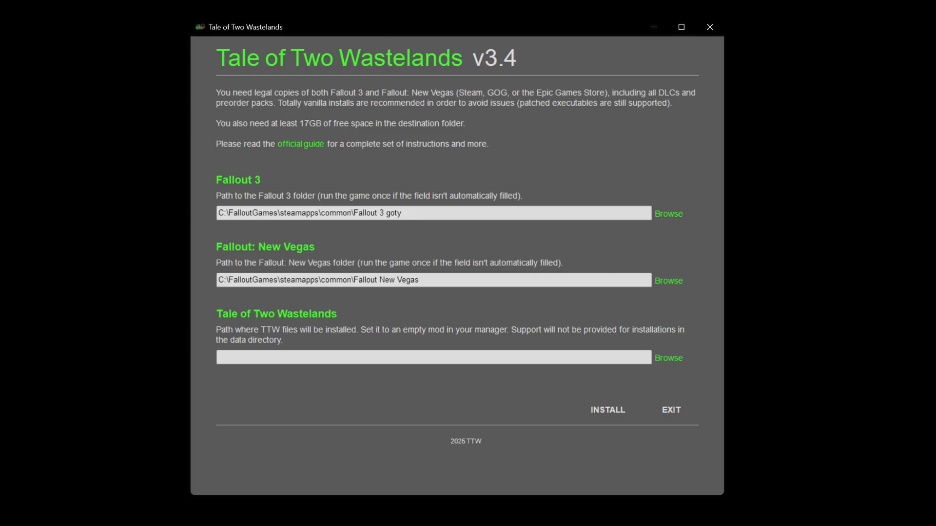
pyautogui.rightClick(301, 358)
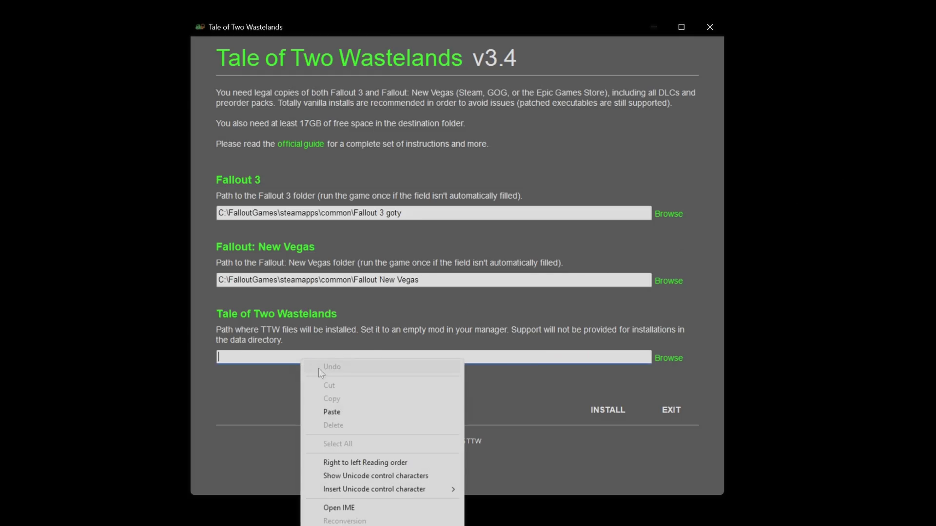
pyautogui.click(348, 411)
pyautogui.click(347, 408)
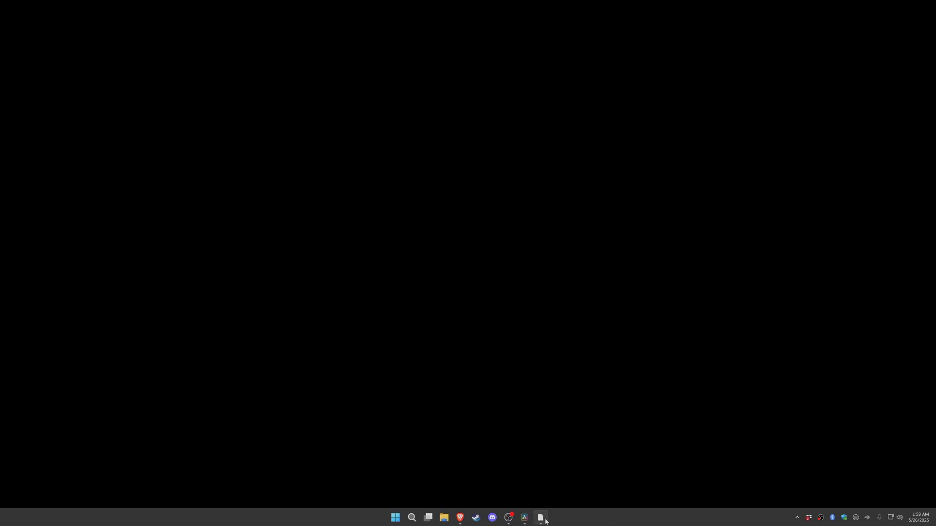
# - Open the Tale of Two Wastelands mod's folder from Mod Organizer and check the folder's size in its properties
pyautogui.click(541, 518)
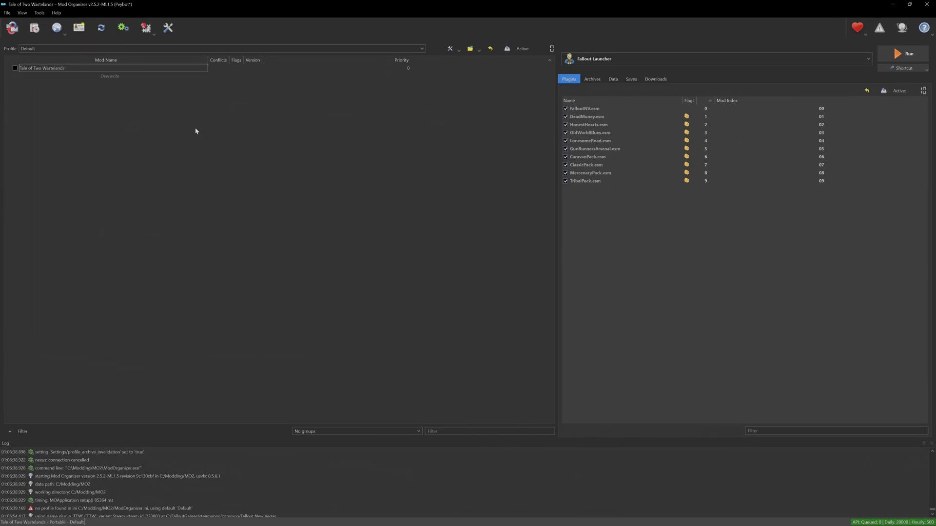
pyautogui.press('Escape')
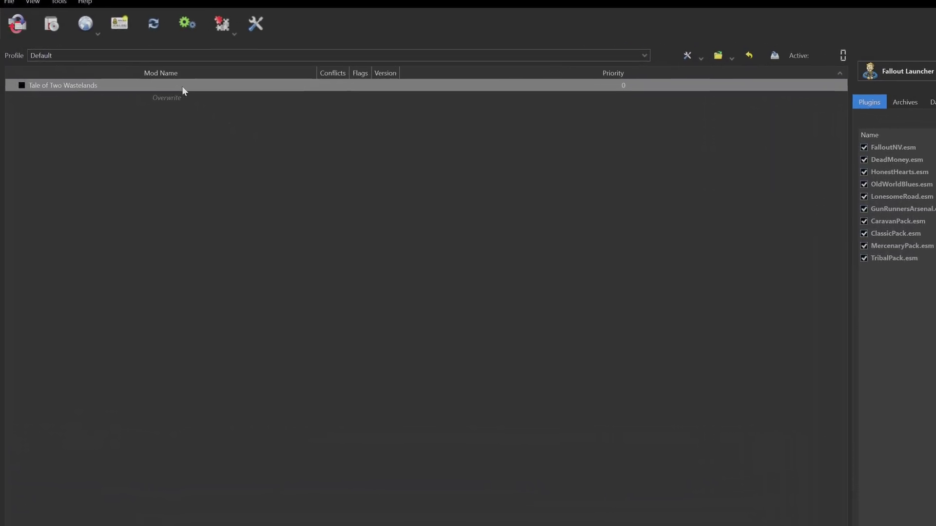
pyautogui.rightClick(184, 87)
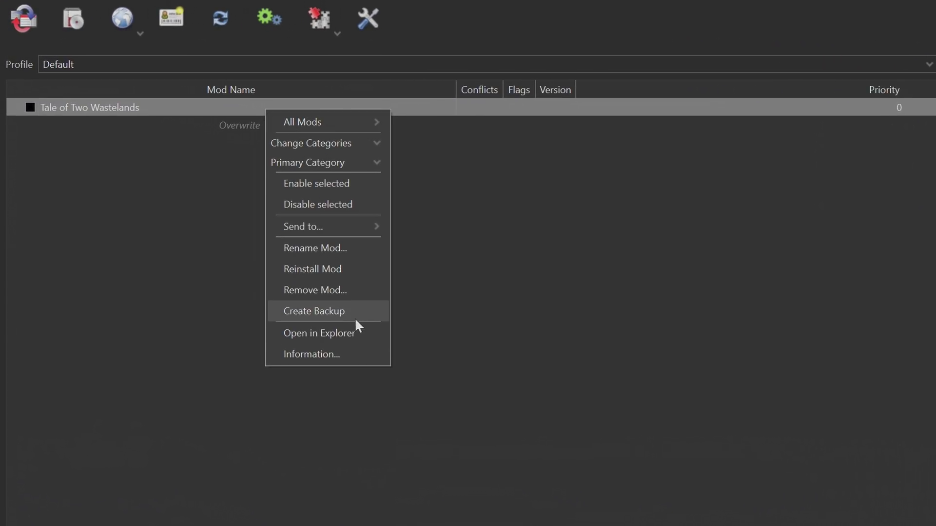
pyautogui.click(367, 335)
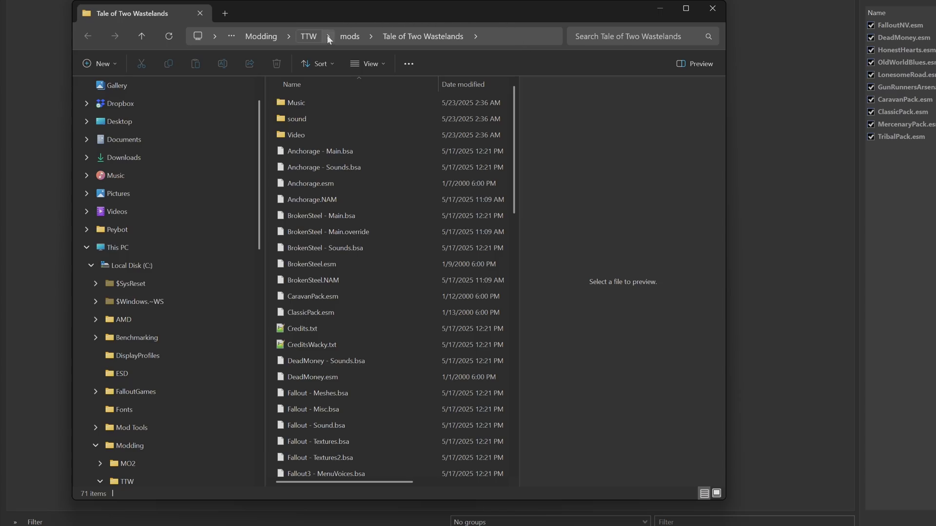
pyautogui.click(350, 38)
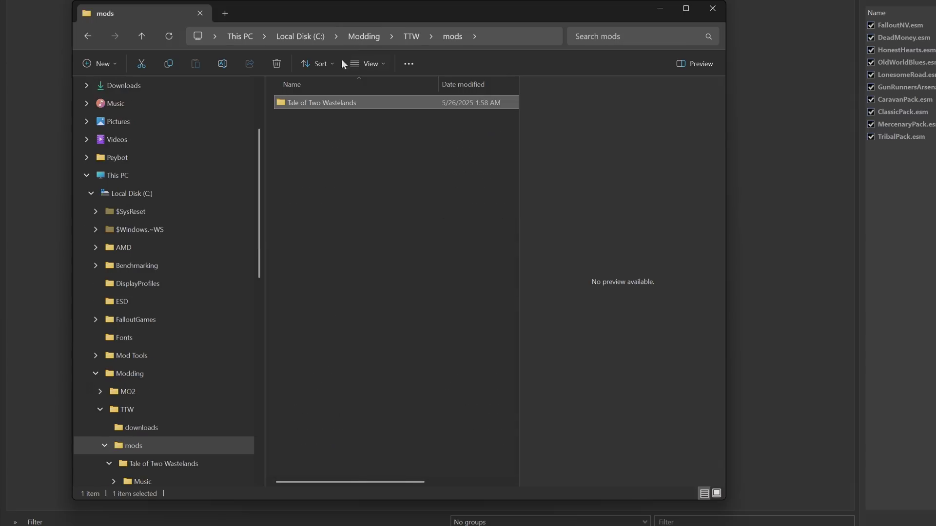
pyautogui.rightClick(368, 109)
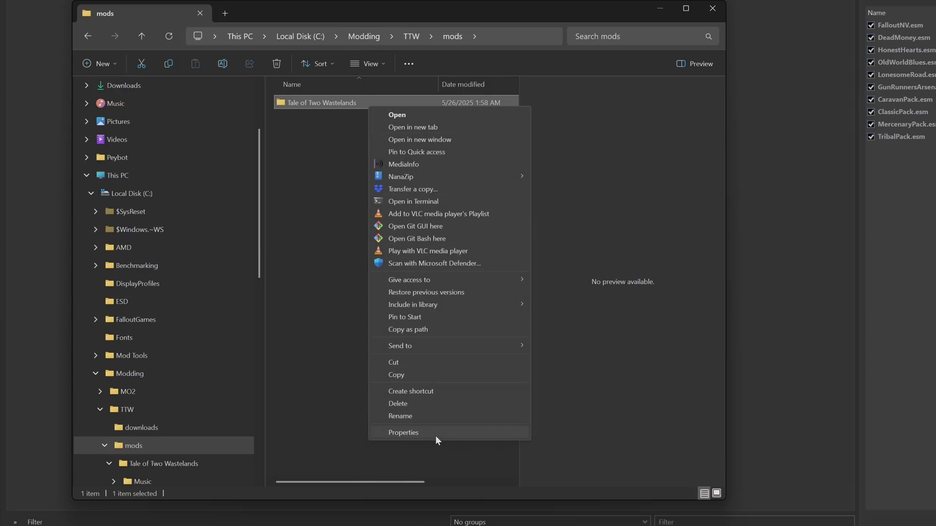
pyautogui.click(434, 432)
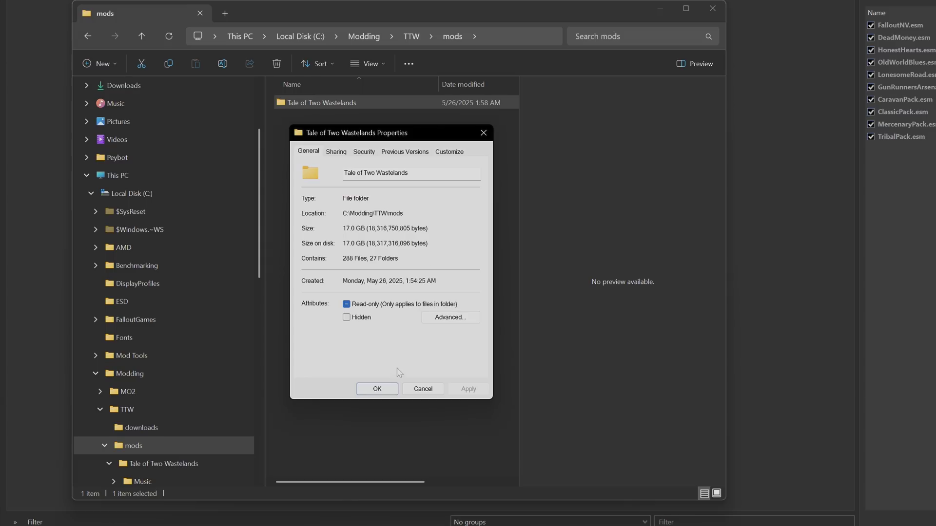
pyautogui.click(390, 390)
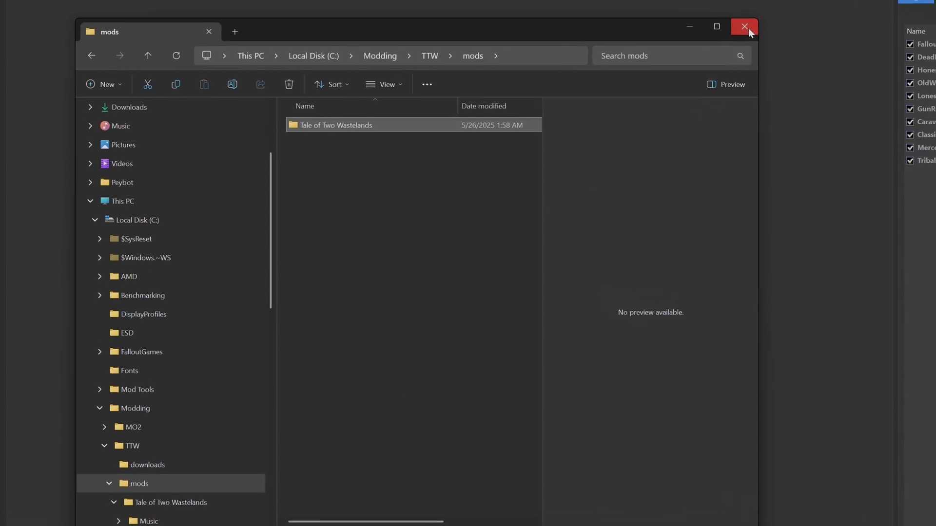
# - Close the mods folder and enable the Tale of Two Wastelands mod in Mod Organizer's mod list
pyautogui.click(712, 8)
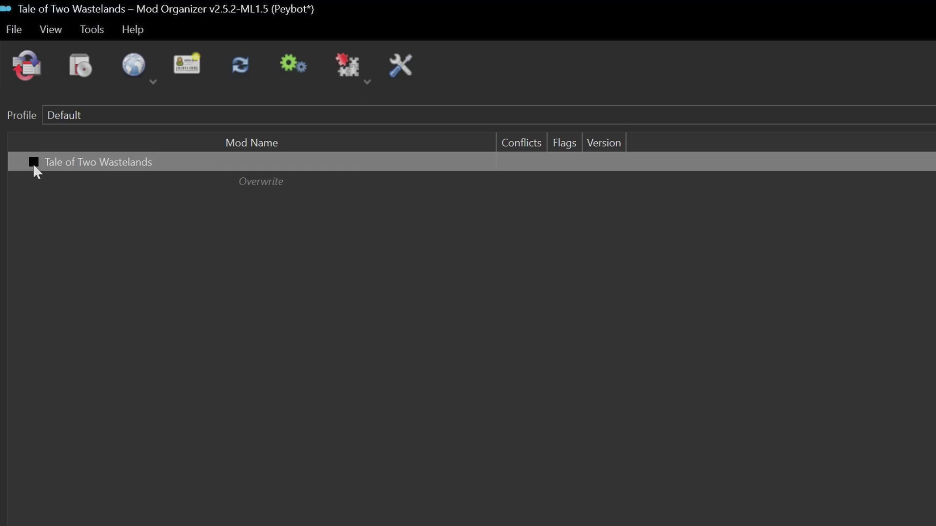
pyautogui.click(33, 162)
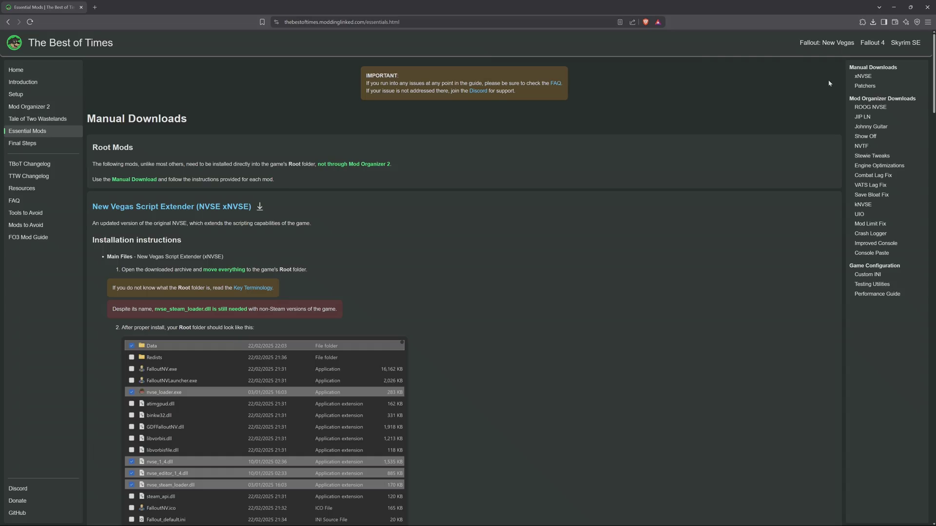
# - Manually download the New Vegas Script Extender (xNVSE) main file from the mod page linked in the guide
pyautogui.click(178, 207)
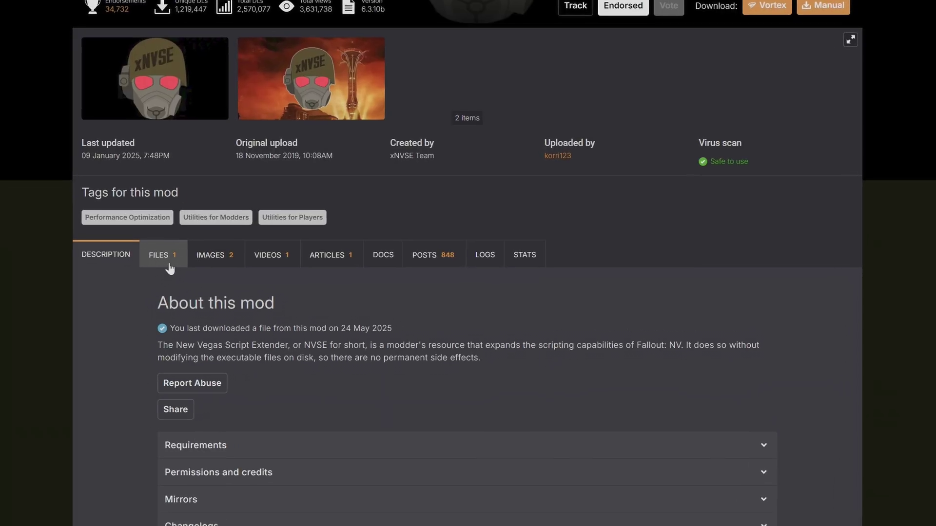
pyautogui.click(285, 328)
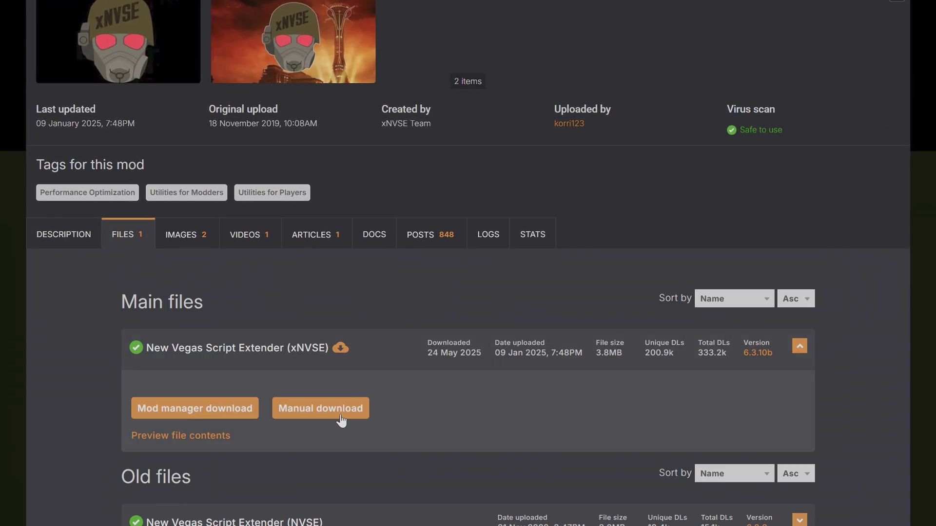
pyautogui.click(341, 416)
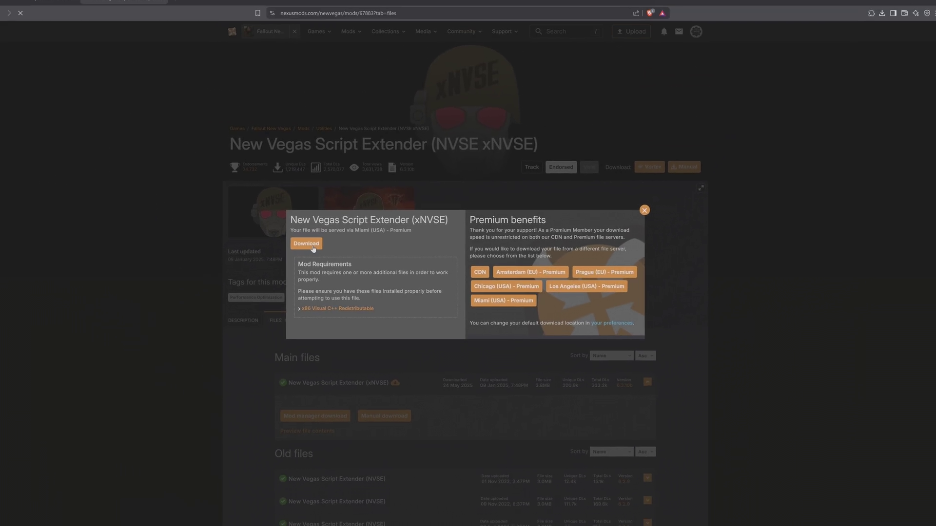
pyautogui.click(313, 249)
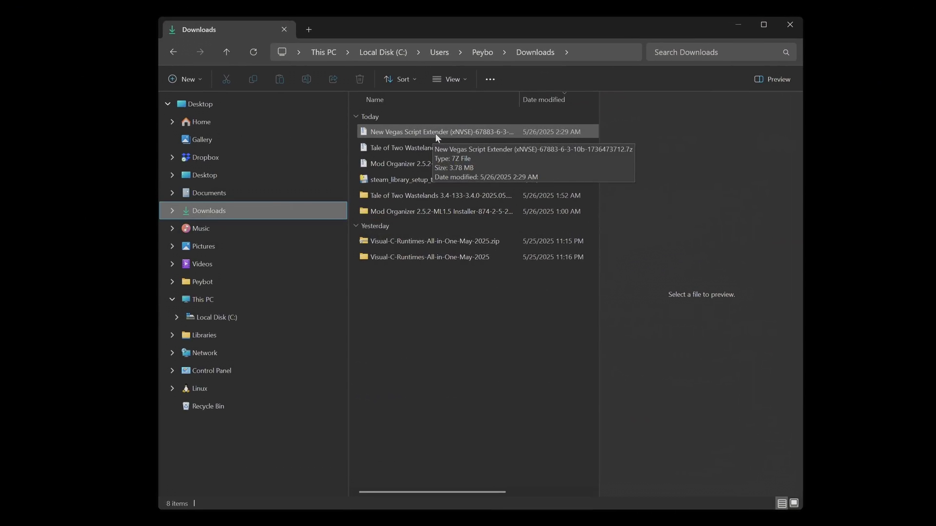
# - Open the xNVSE archive and copy all its contents into the Fallout New Vegas game folder opened from Mod Organizer
pyautogui.doubleClick(435, 134)
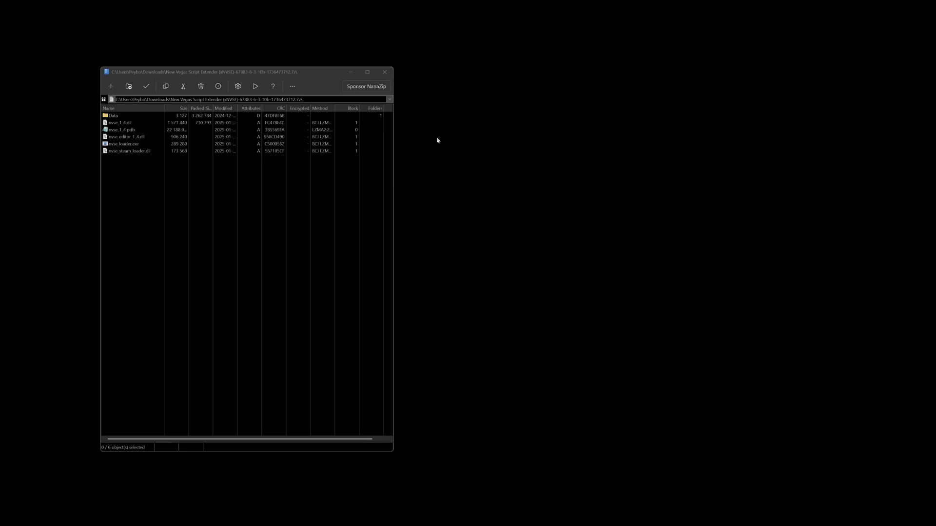
pyautogui.moveTo(601, 515)
pyautogui.click(534, 518)
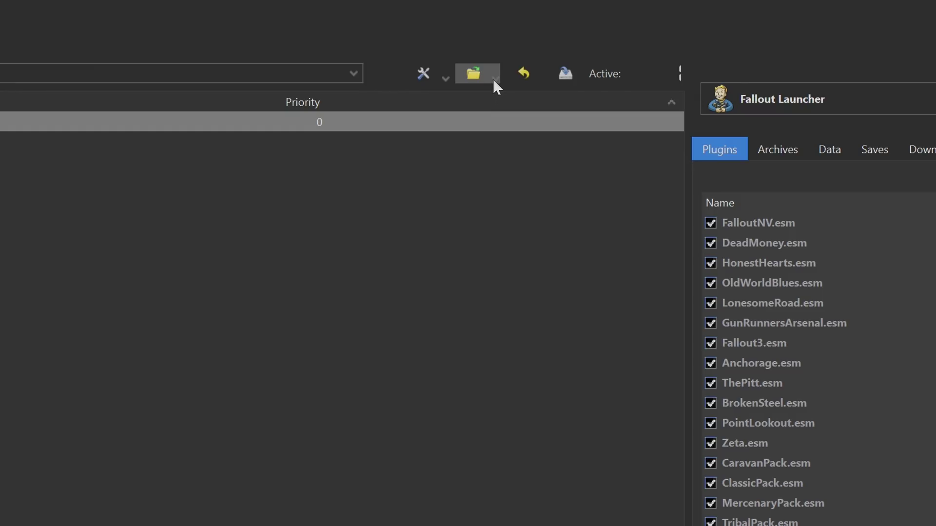
pyautogui.click(494, 80)
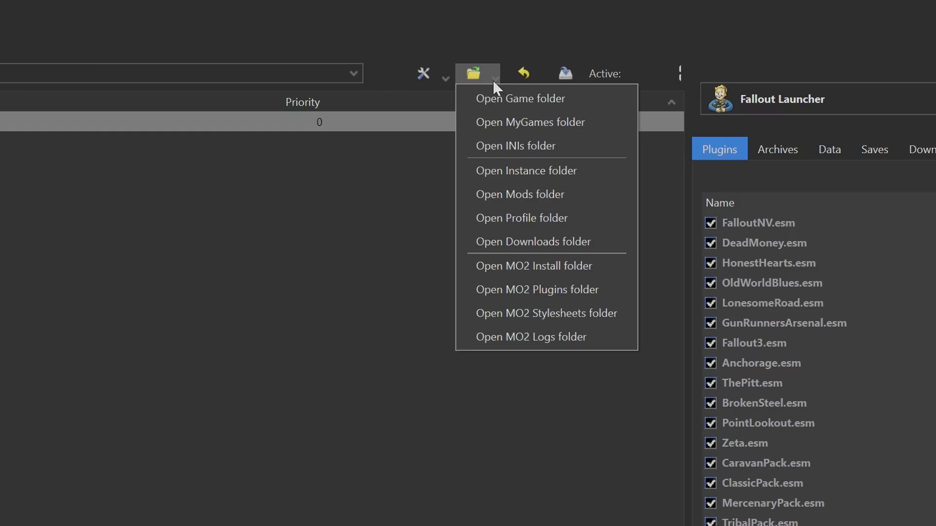
pyautogui.click(576, 105)
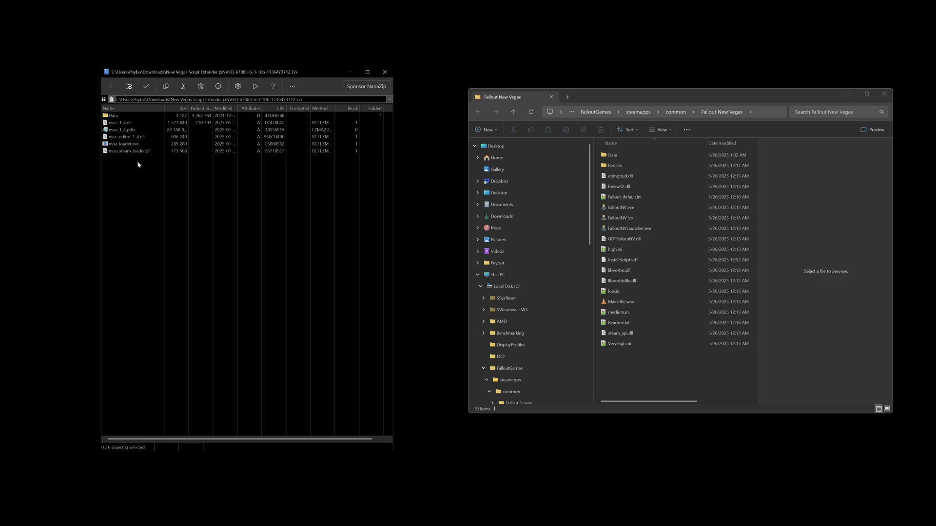
pyautogui.moveTo(138, 165); pyautogui.dragTo(673, 220)
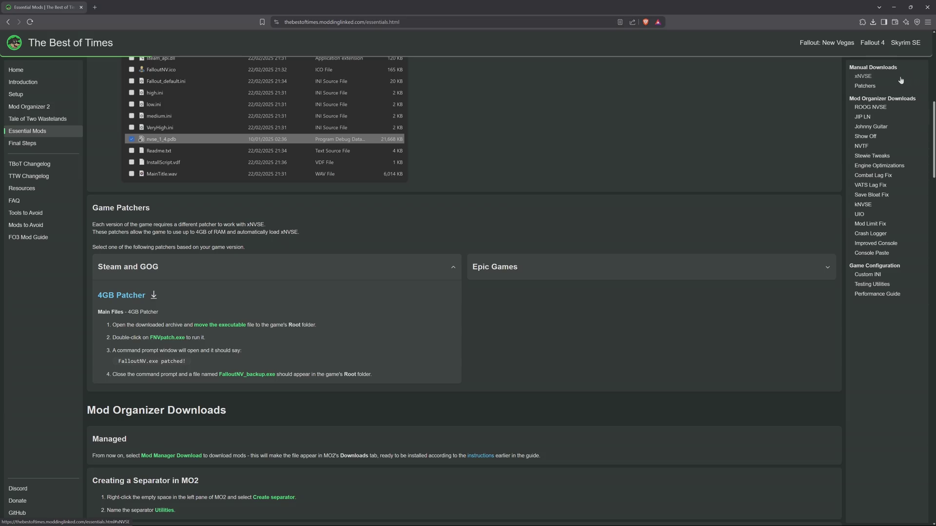
# - Manually download the 4GB Patcher main file from the guide's Steam and GOG link and save it to Downloads
pyautogui.click(134, 296)
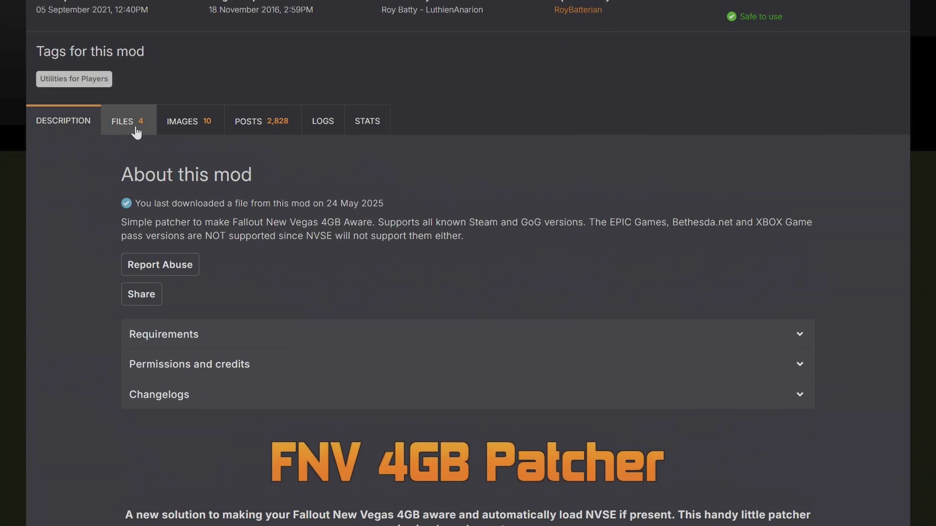
pyautogui.click(137, 130)
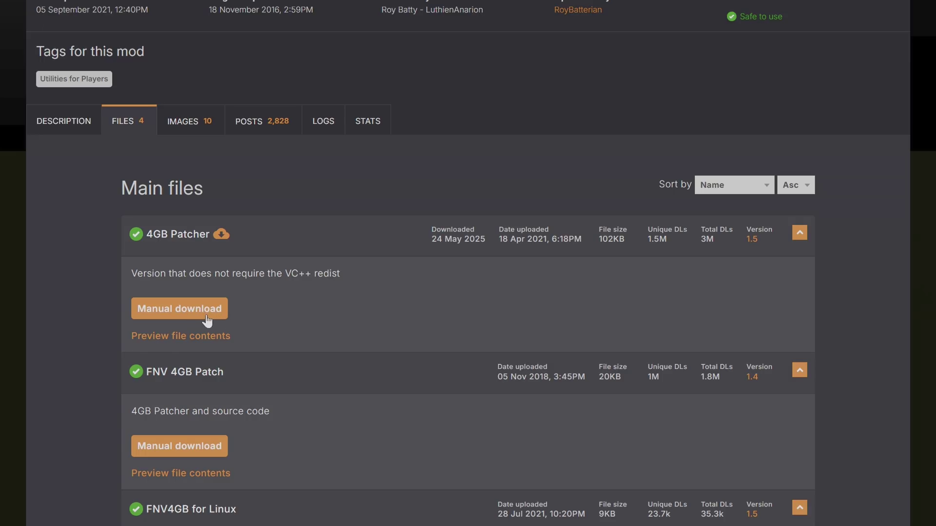
pyautogui.click(189, 319)
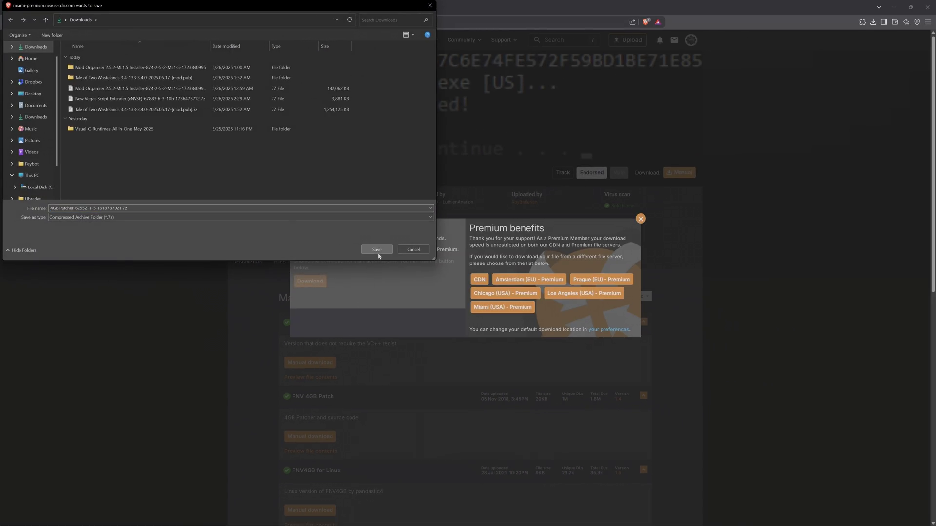
pyautogui.click(376, 250)
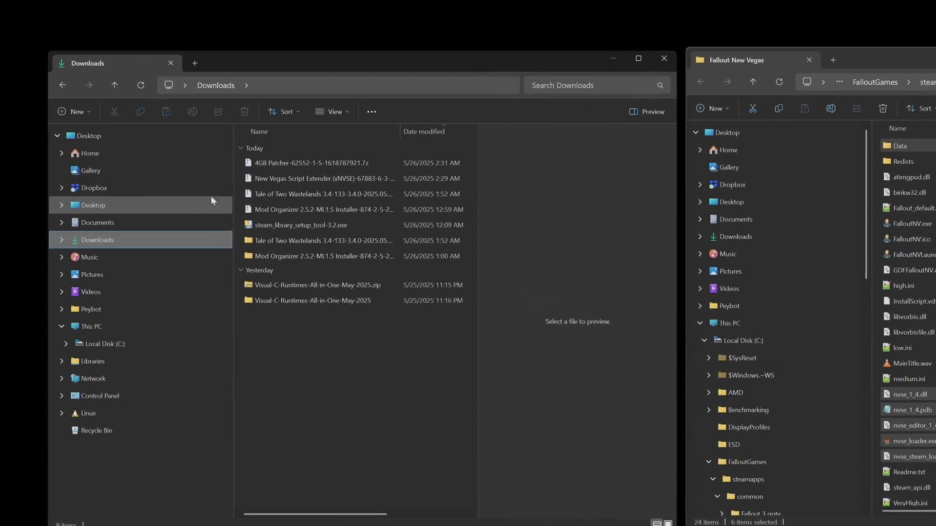
# - Copy FNVpatch.exe from the 4GB Patcher archive into the Fallout New Vegas folder, run it there, and close the folder
pyautogui.doubleClick(507, 160)
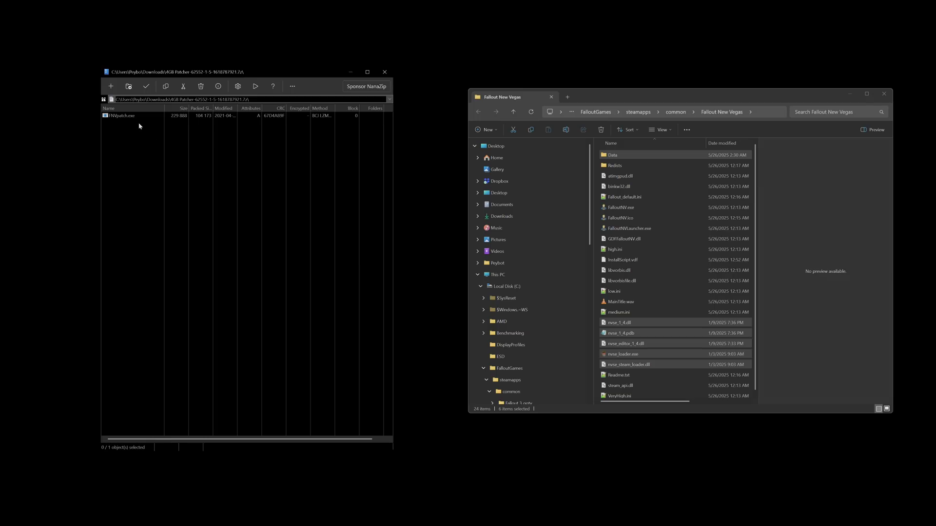
pyautogui.moveTo(134, 116); pyautogui.dragTo(678, 239)
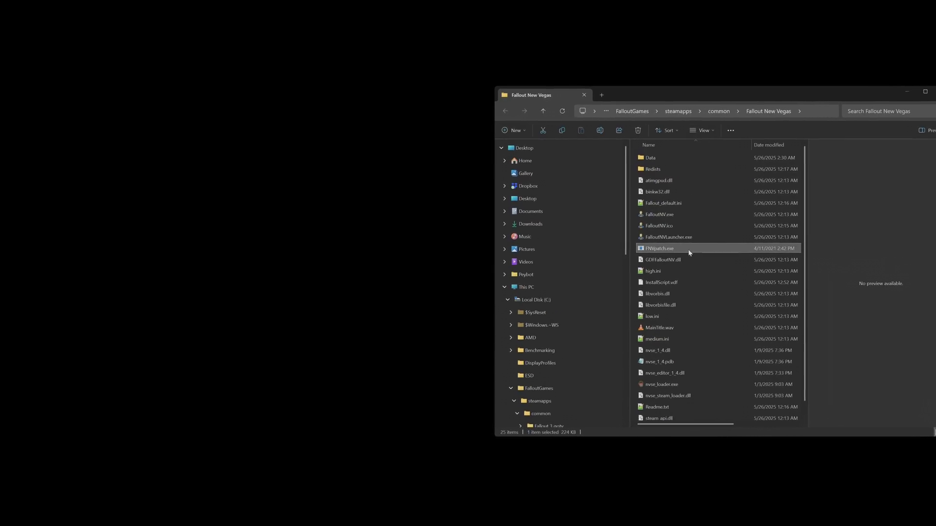
pyautogui.doubleClick(760, 268)
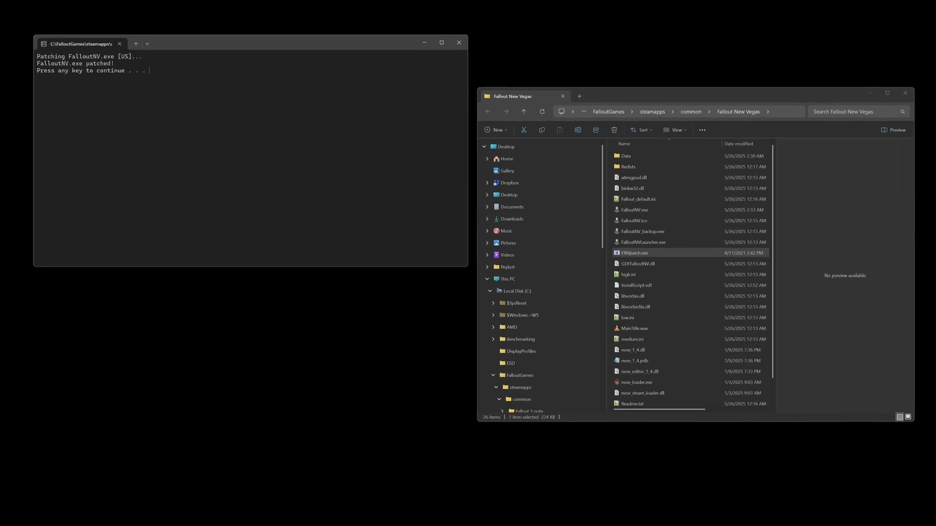
pyautogui.press('Return')
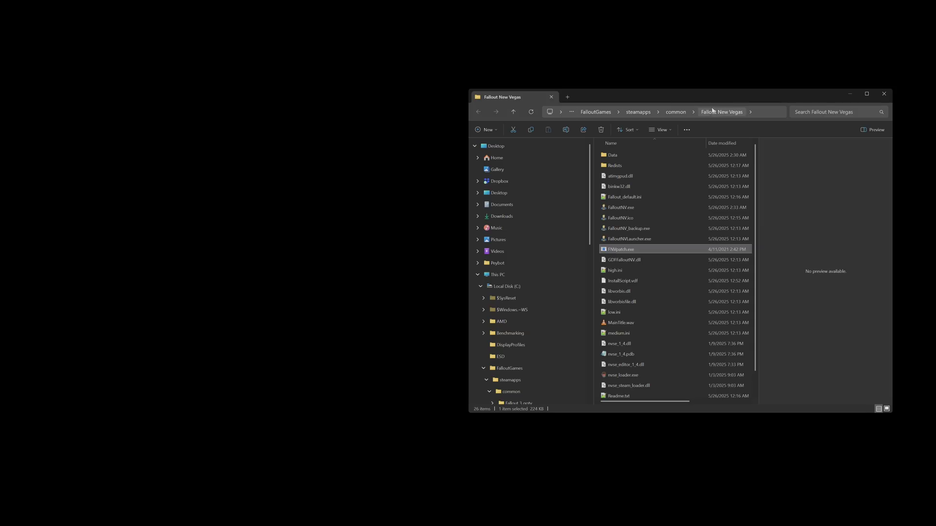
pyautogui.click(884, 96)
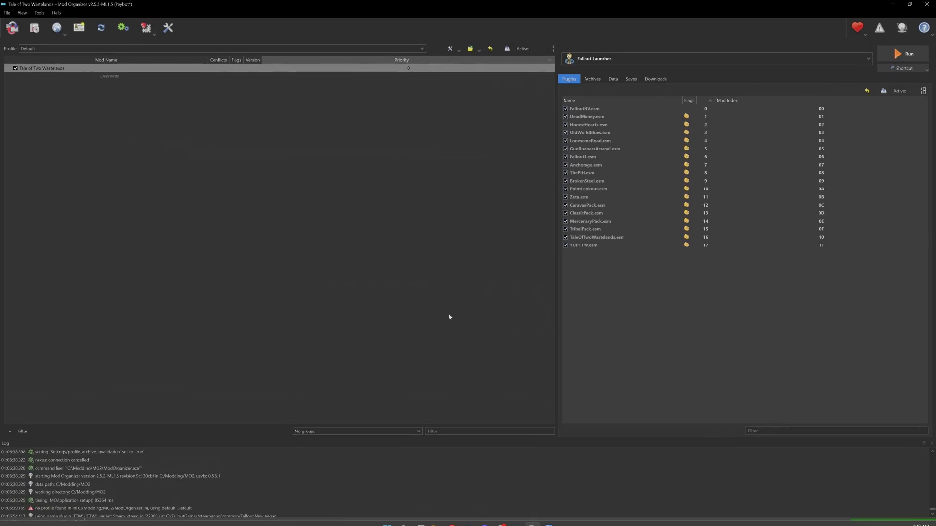
pyautogui.click(154, 143)
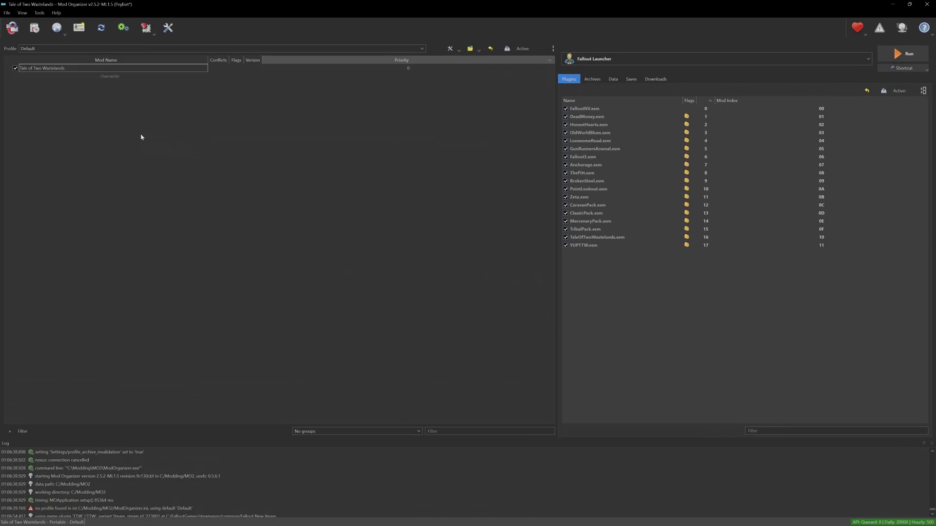
# - Create a separator named Utilities in the Mod Organizer mod list
pyautogui.rightClick(209, 200)
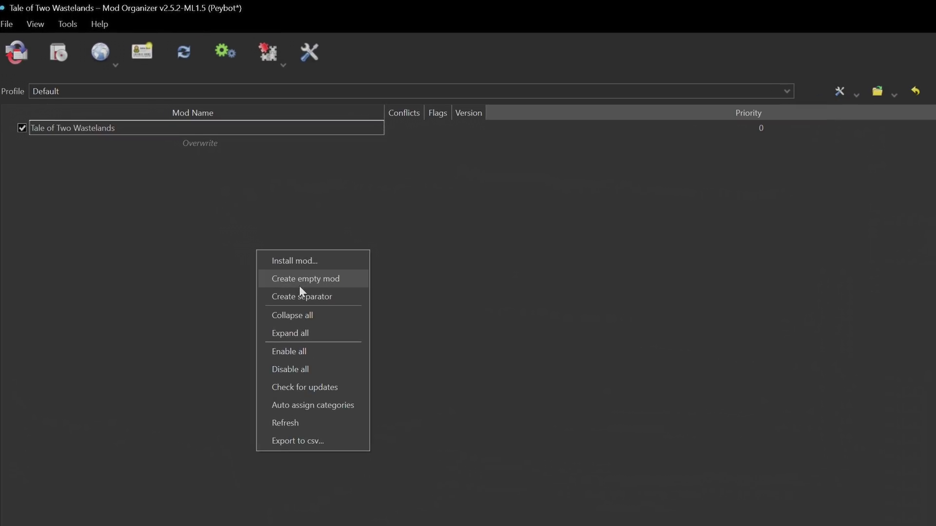
pyautogui.click(332, 298)
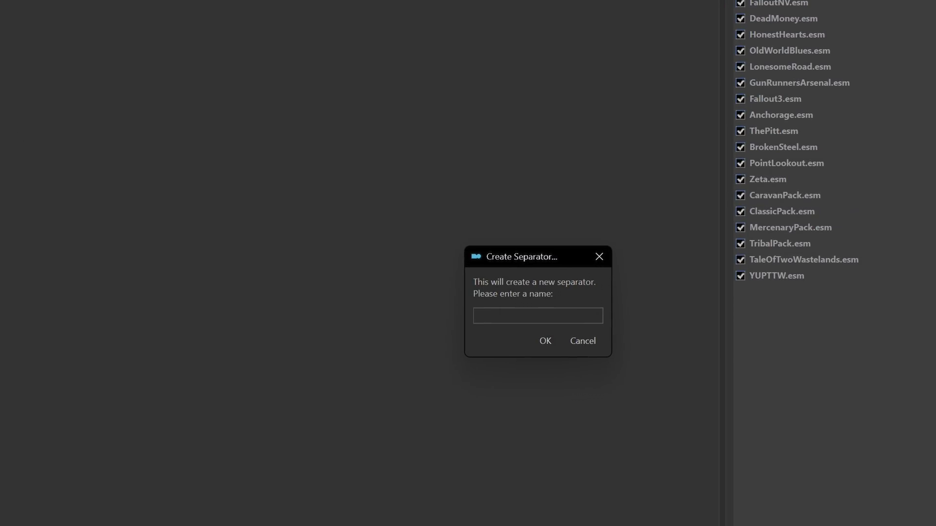
pyautogui.write('Utilities')
pyautogui.press('Return')
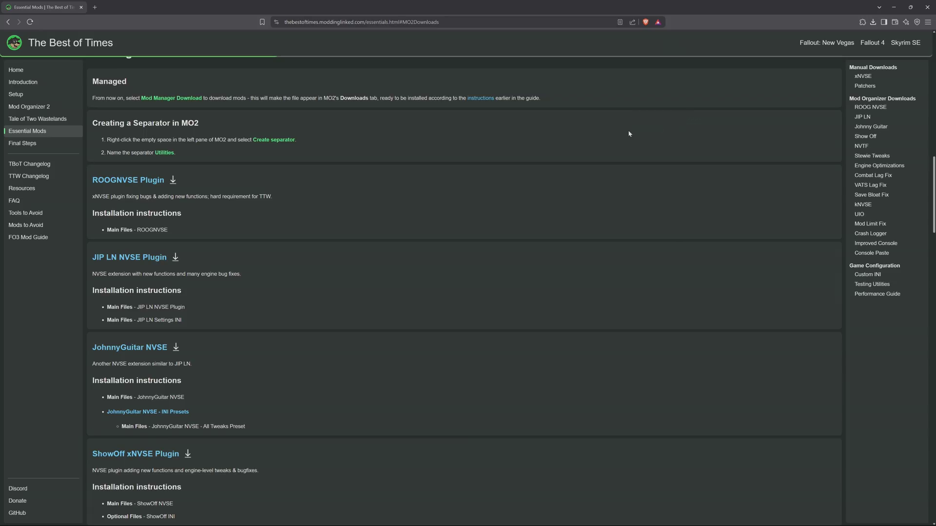
# - Download the ROOGNVSE main file for the mod manager from the guide's link and check it in Mod Organizer's downloads list
pyautogui.click(146, 184)
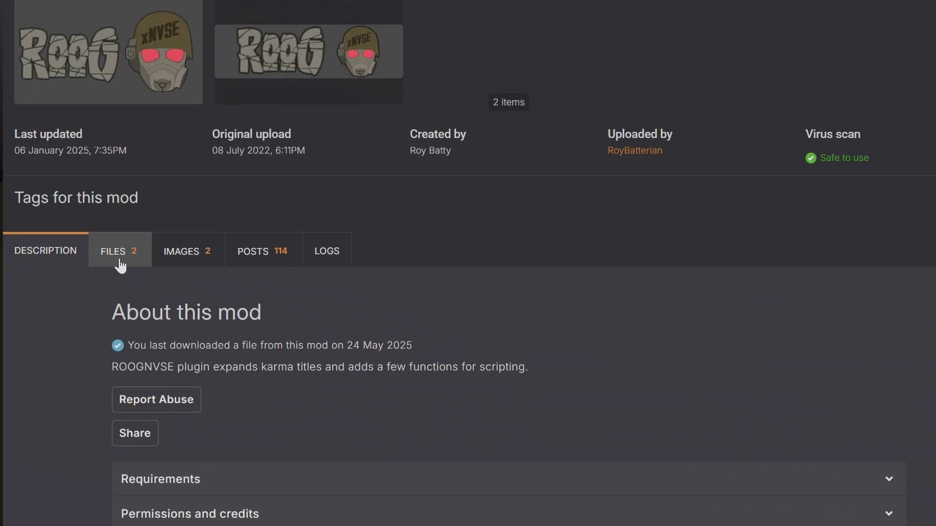
pyautogui.click(281, 312)
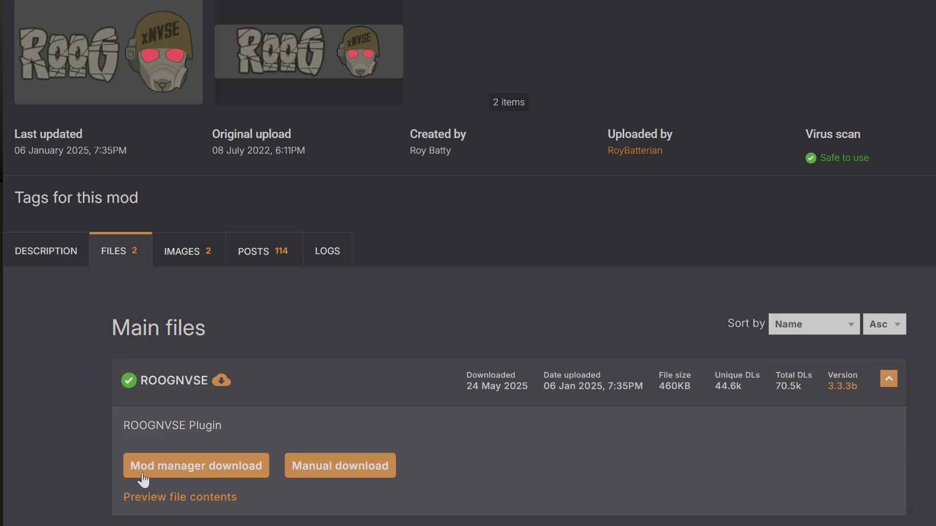
pyautogui.click(187, 469)
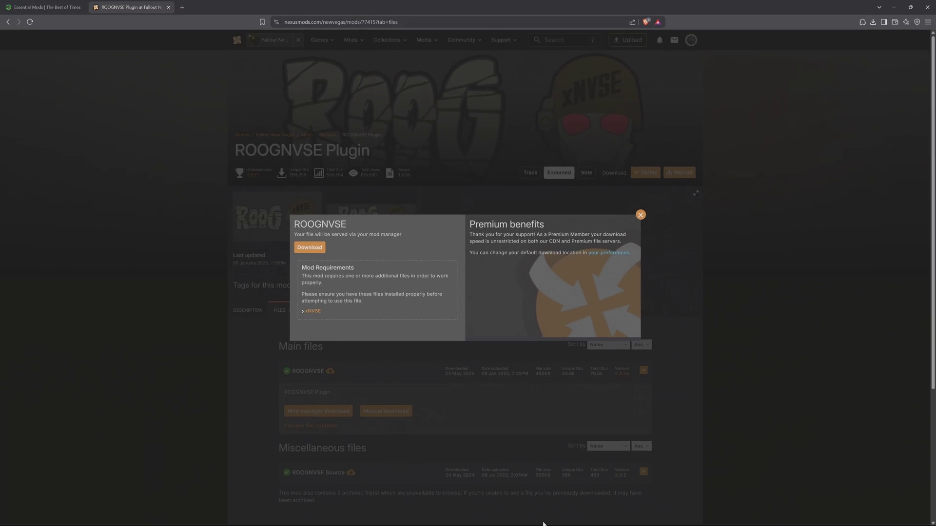
pyautogui.click(533, 518)
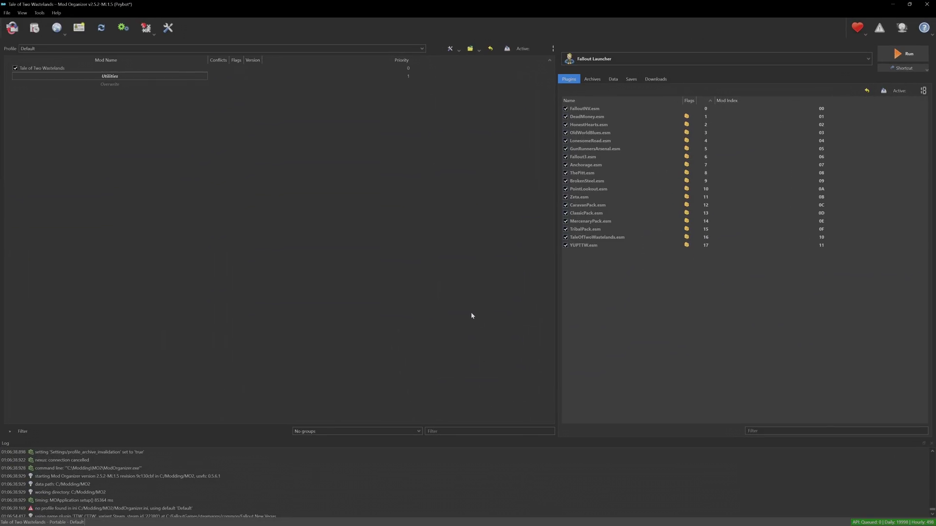
pyautogui.click(655, 79)
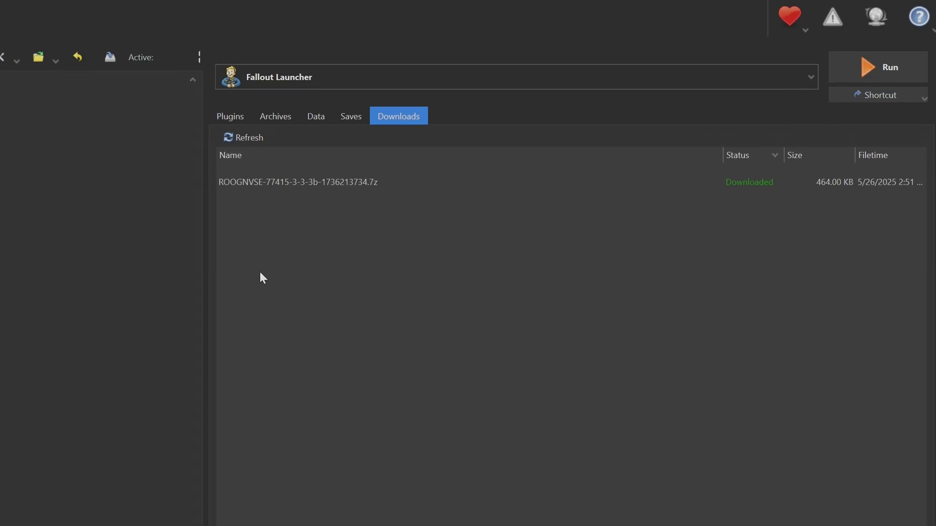
pyautogui.click(250, 197)
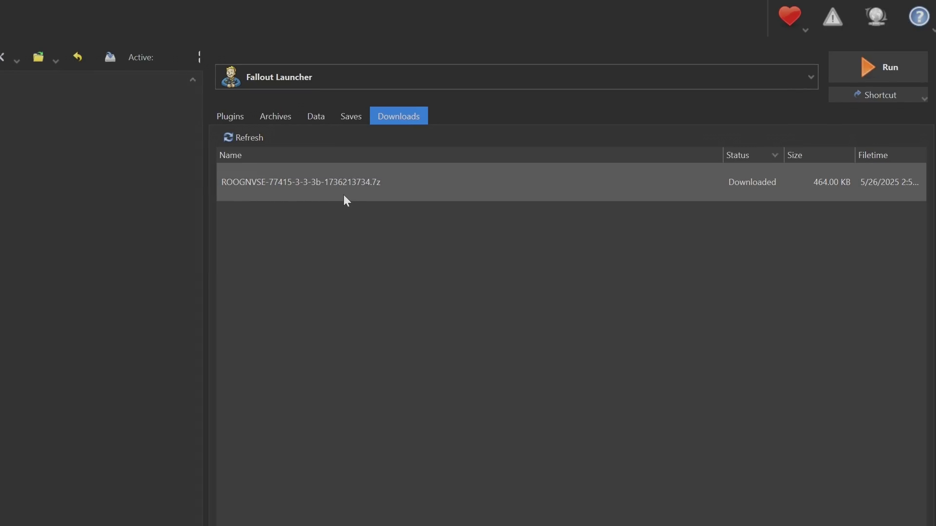
pyautogui.hotkey('alt', 'Tab')
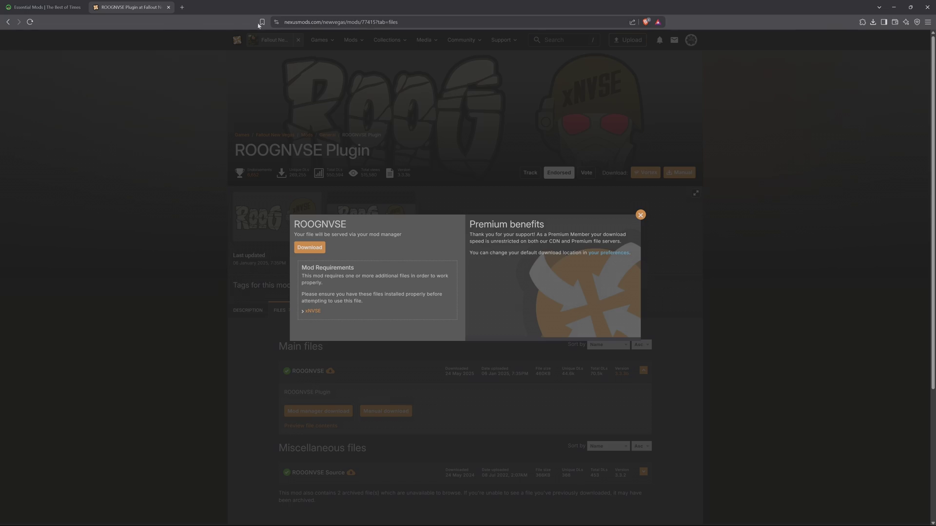
pyautogui.click(168, 7)
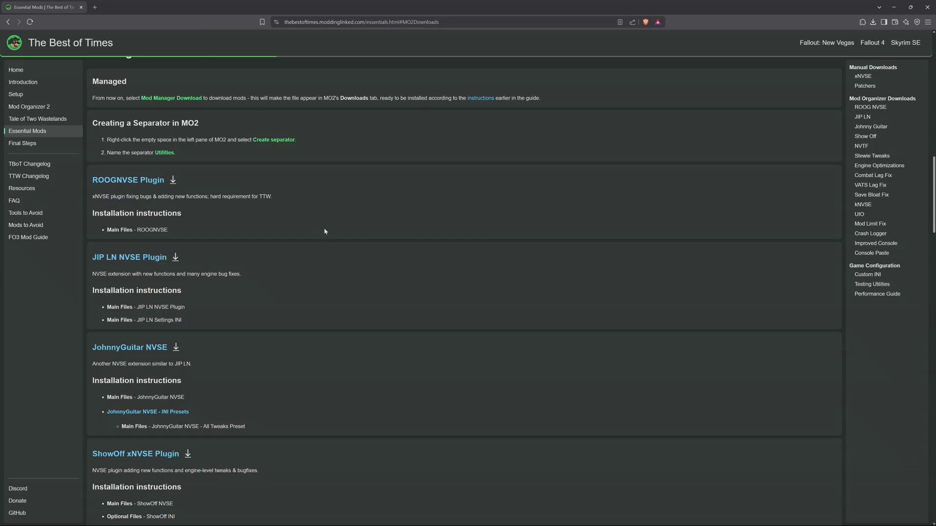
# - Send the JIP LN NVSE Plugin and JIP LN Settings INI main files to the mod manager, then return to the guide
pyautogui.scroll(-2, 444, 281)
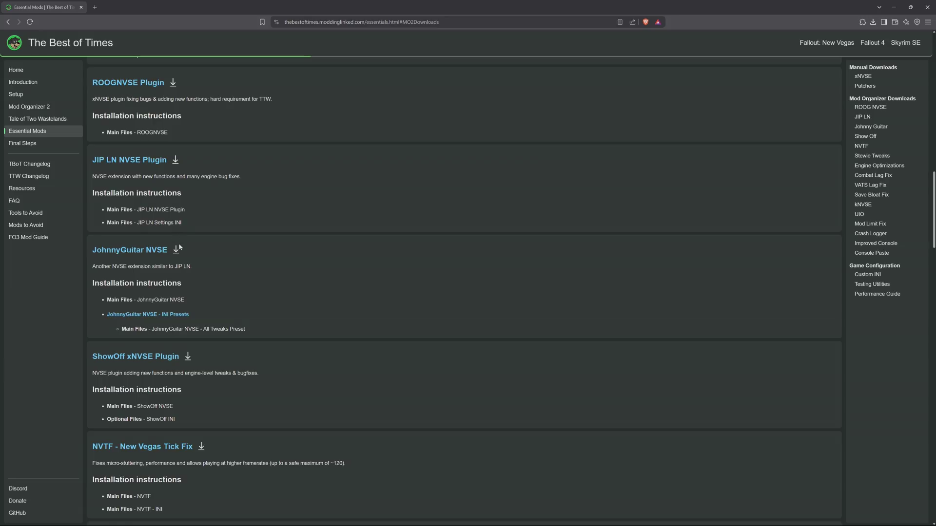
pyautogui.click(427, 158)
pyautogui.scroll(-1, 261, 351)
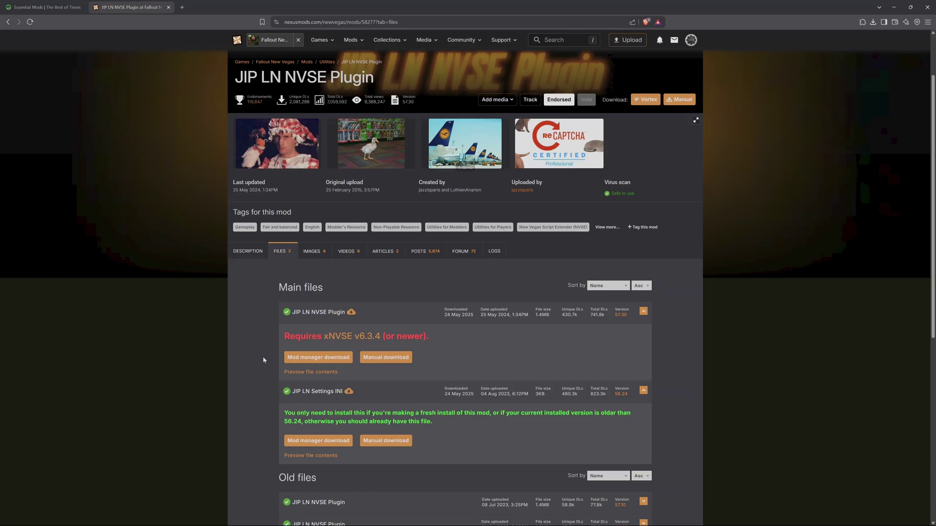
pyautogui.click(302, 364)
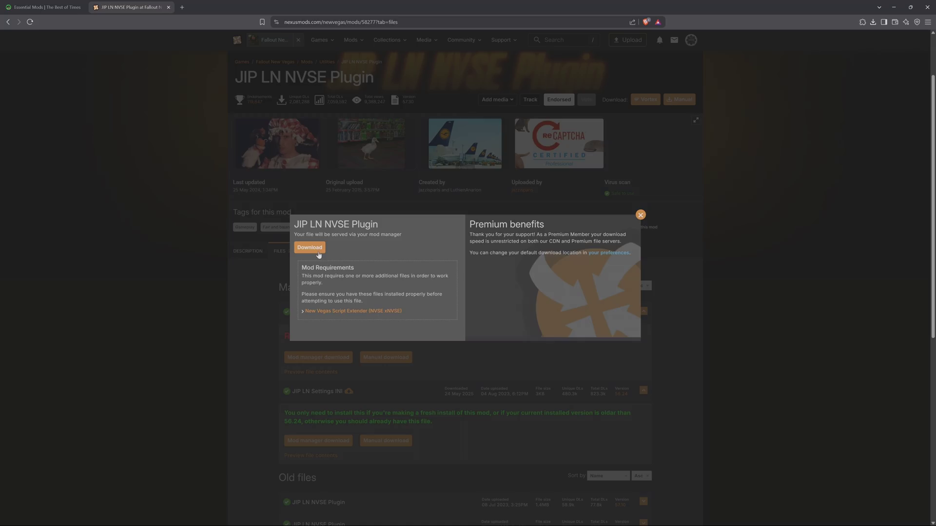
pyautogui.click(640, 216)
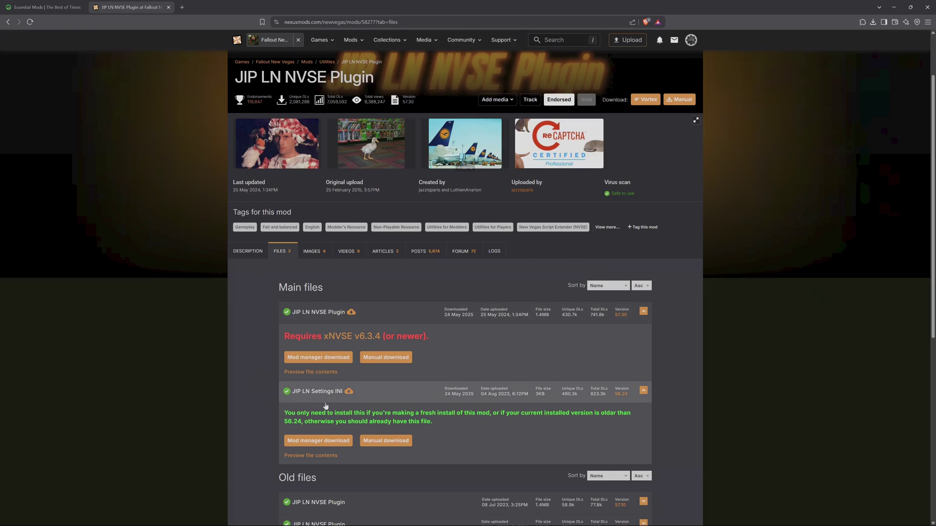
pyautogui.click(313, 442)
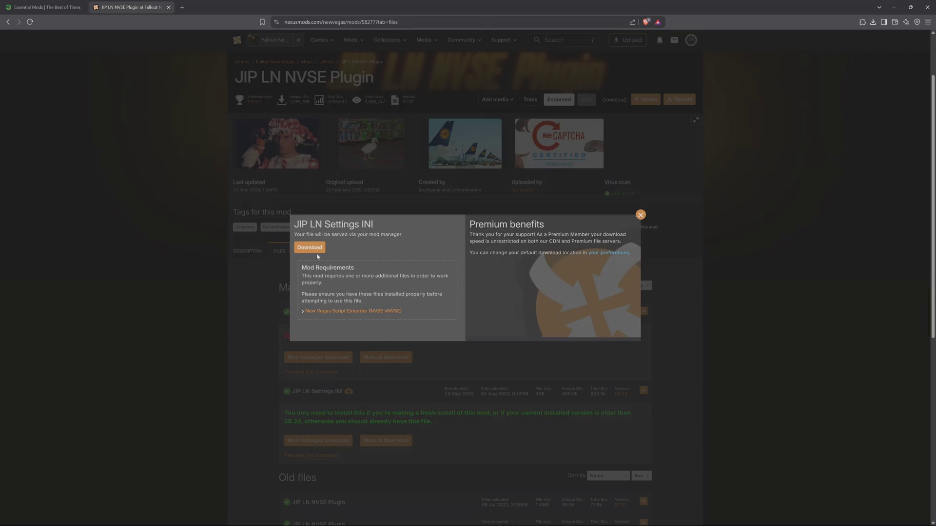
pyautogui.click(640, 215)
pyautogui.click(47, 7)
# - Download the JohnnyGuitar NVSE main file through the mod manager and close its mod page
pyautogui.click(157, 251)
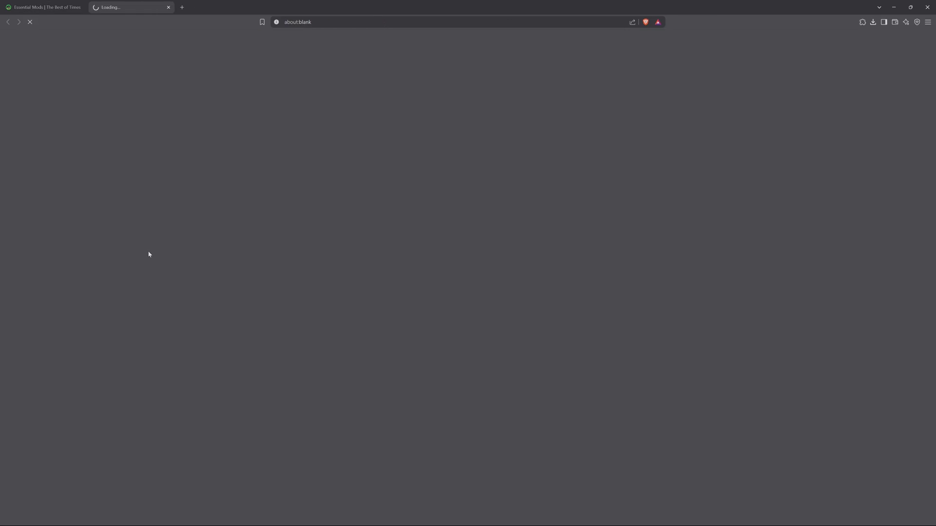
pyautogui.click(282, 327)
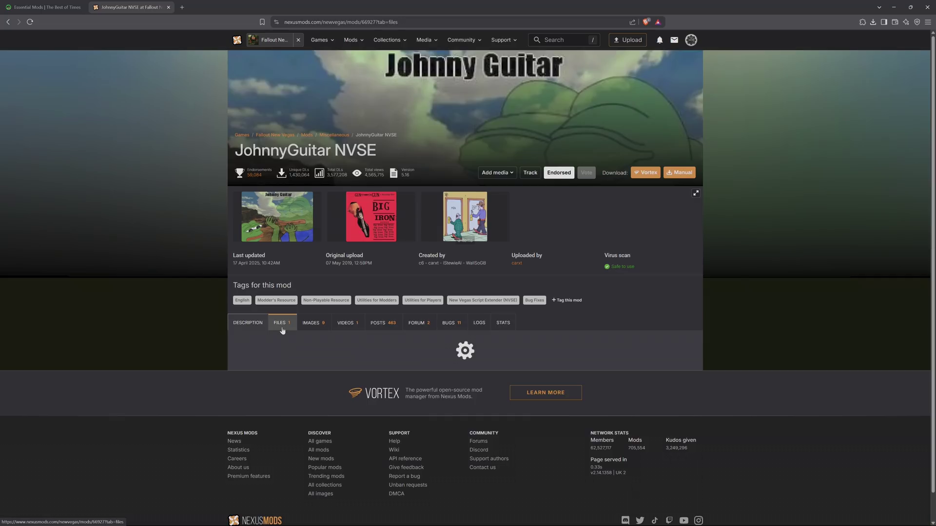
pyautogui.scroll(-2, 263, 373)
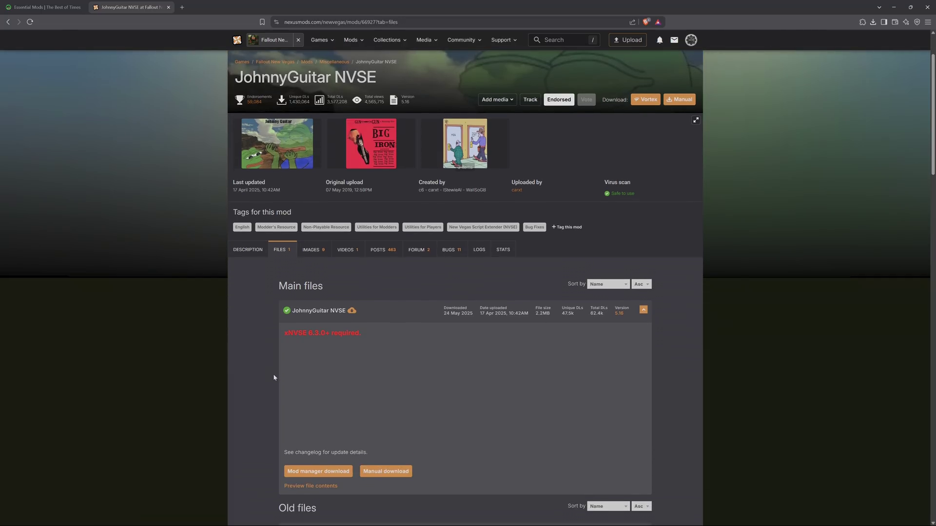
pyautogui.click(324, 471)
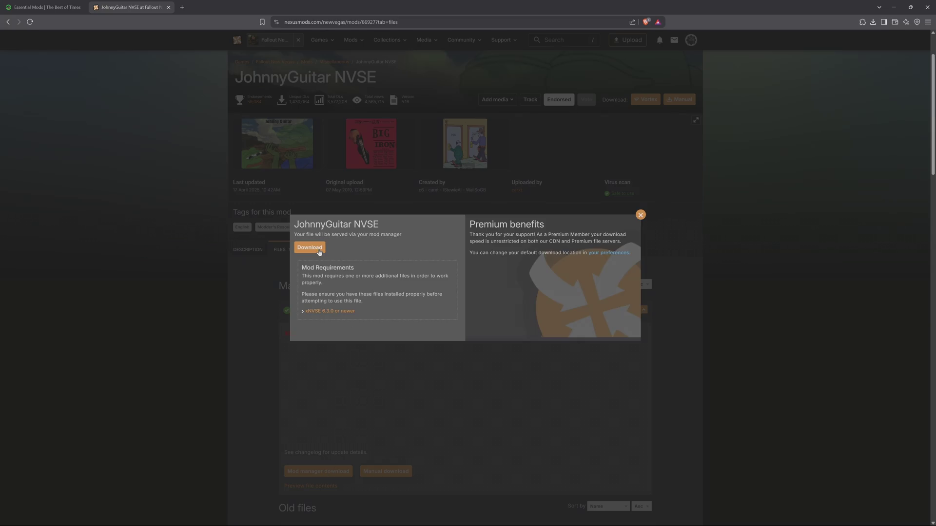
pyautogui.hotkey('ctrl', 'w')
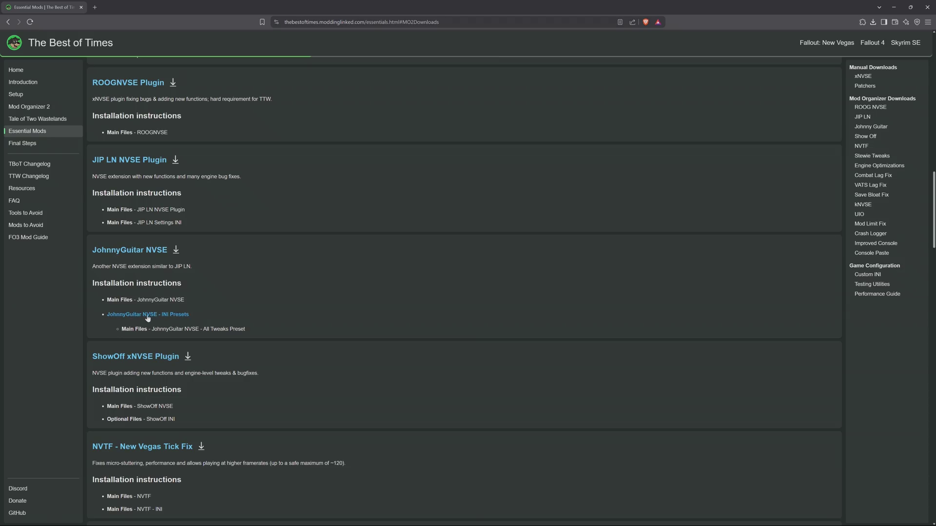
# - Download the JohnnyGuitar NVSE - All Tweaks Preset through the mod manager from the guide's INI Presets link
pyautogui.click(119, 315)
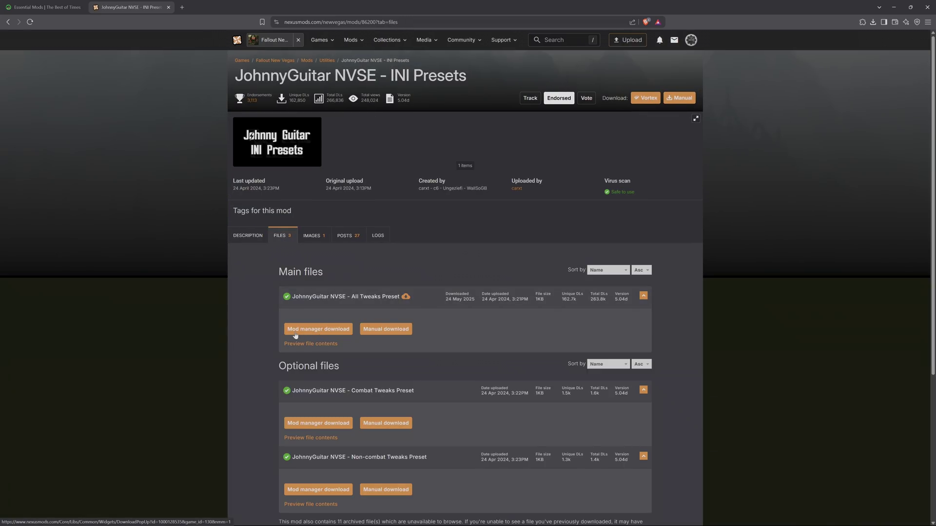
pyautogui.click(314, 335)
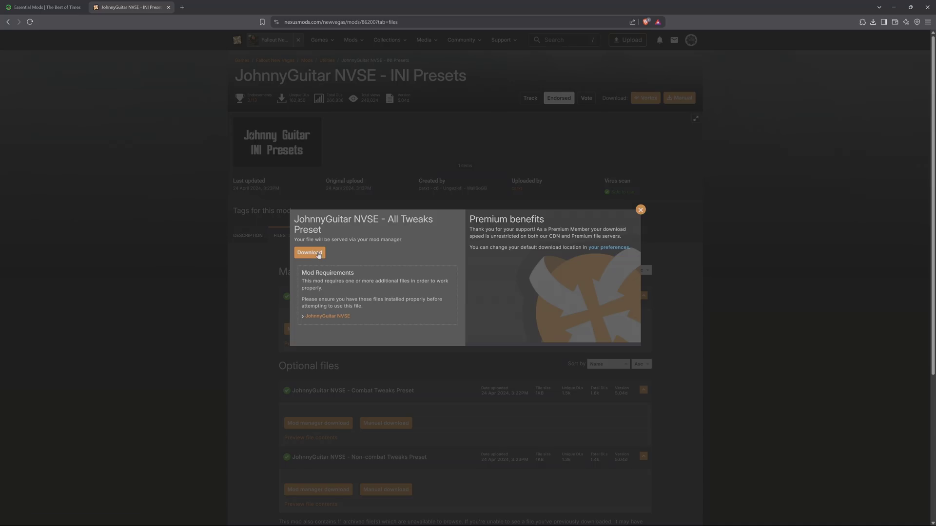
pyautogui.hotkey('ctrl', 'shift', 'Tab')
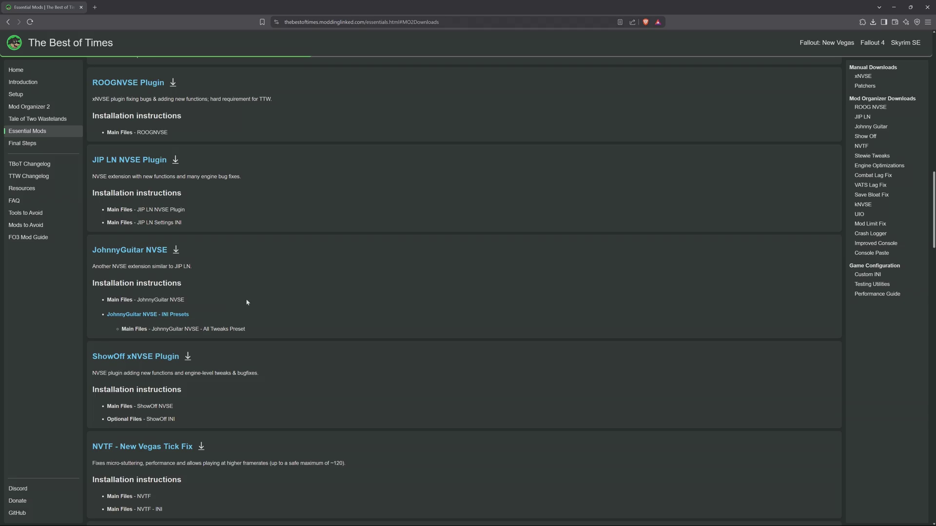
# - Download the ShowOff xNVSE main file and the optional ShowOff INI through the mod manager, and return to the guide
pyautogui.click(164, 357)
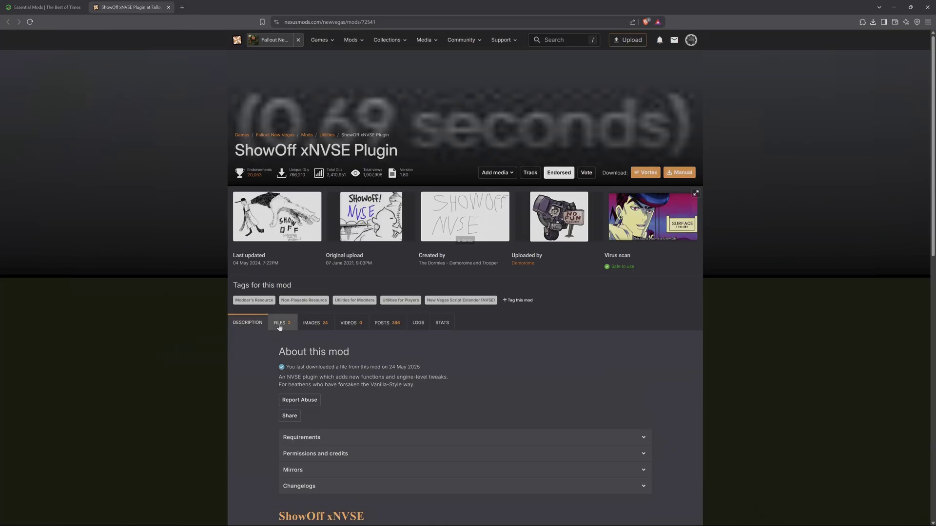
pyautogui.click(280, 324)
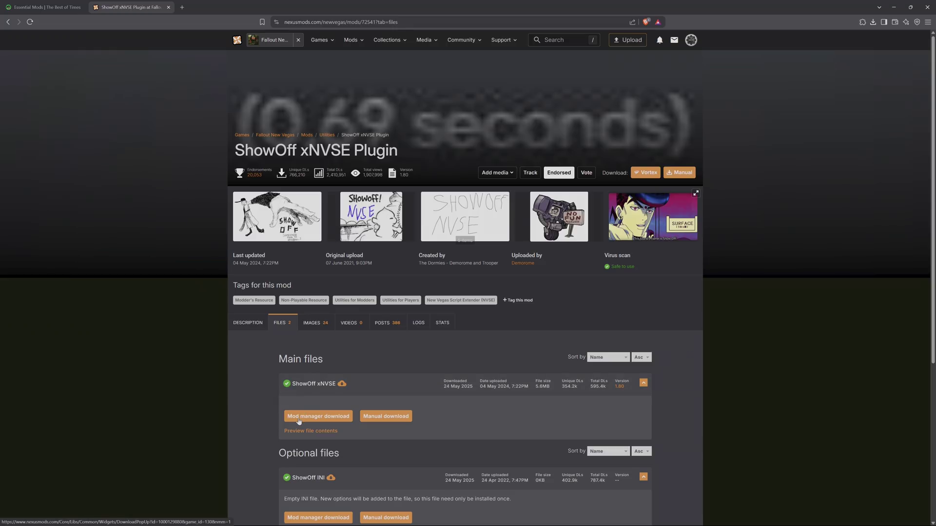
pyautogui.click(300, 420)
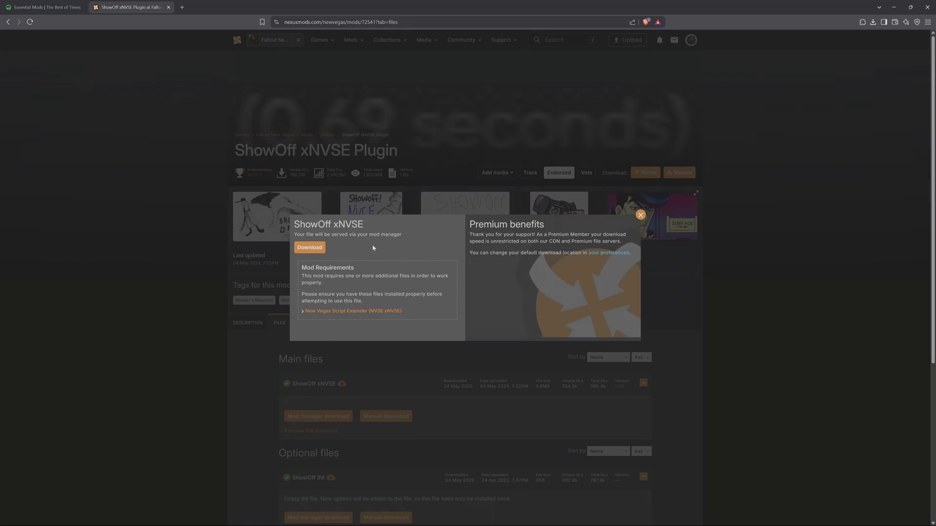
pyautogui.click(640, 215)
pyautogui.scroll(-2, 390, 371)
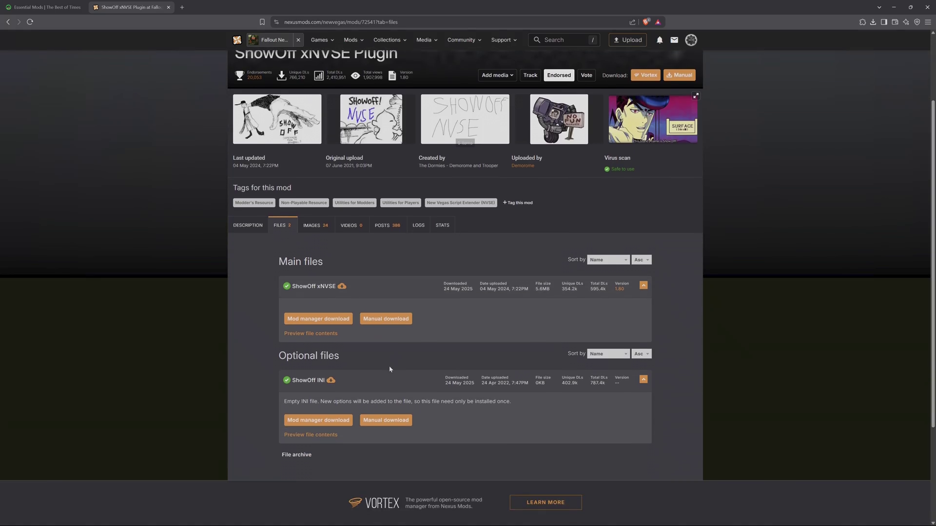
pyautogui.click(317, 422)
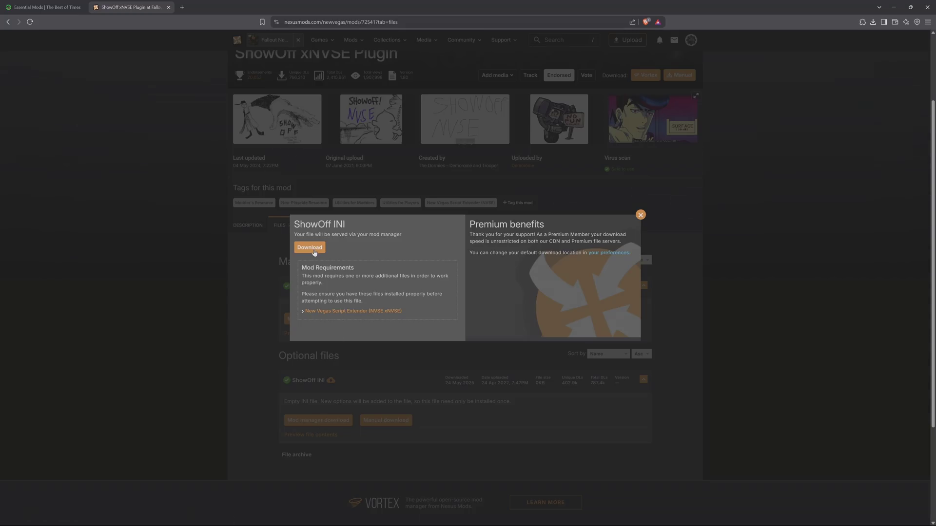
pyautogui.click(640, 215)
pyautogui.click(44, 7)
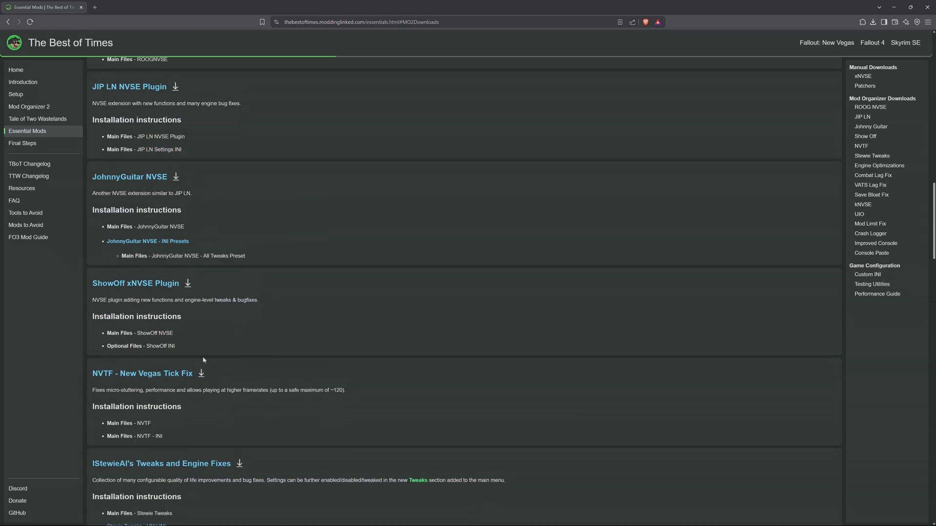
# - Download the NVTF and NVTF - INI main files through the mod manager from the guide's New Vegas Tick Fix link
pyautogui.click(158, 378)
pyautogui.click(282, 325)
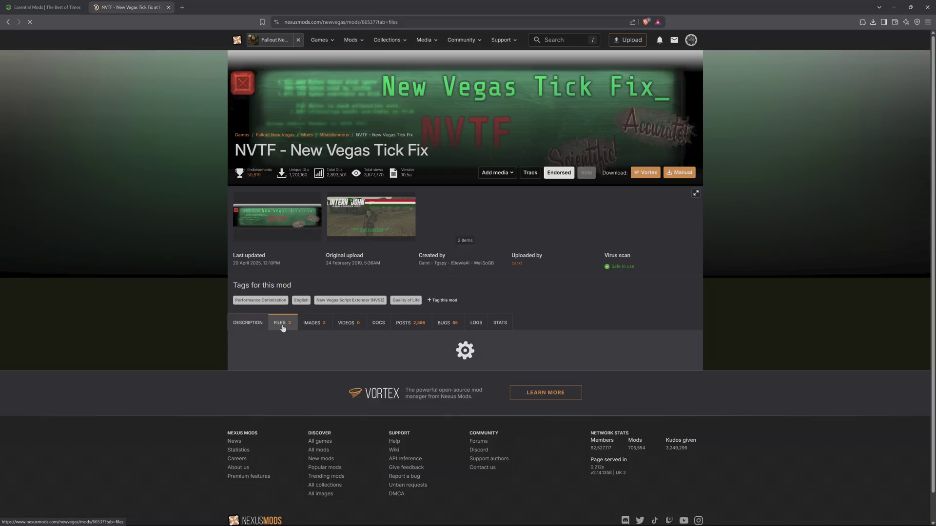
pyautogui.scroll(-3, 284, 329)
pyautogui.click(309, 352)
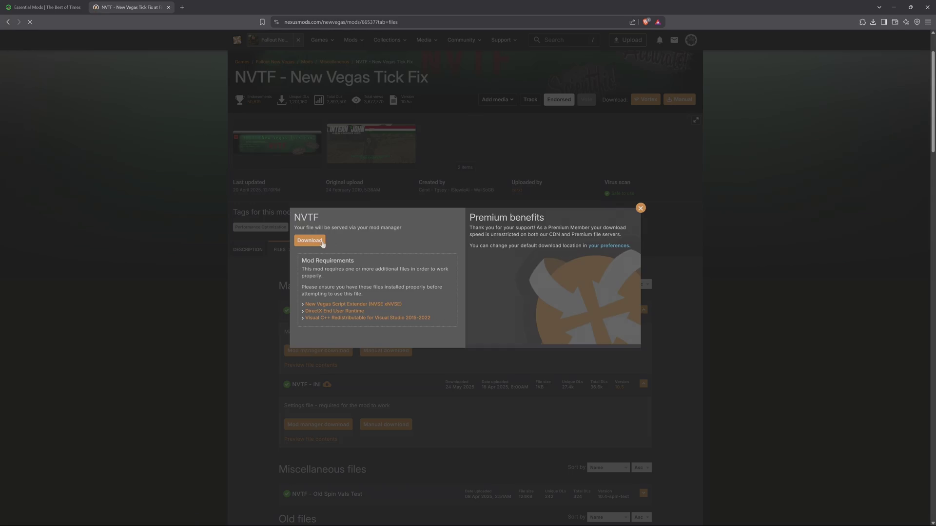
pyautogui.click(641, 209)
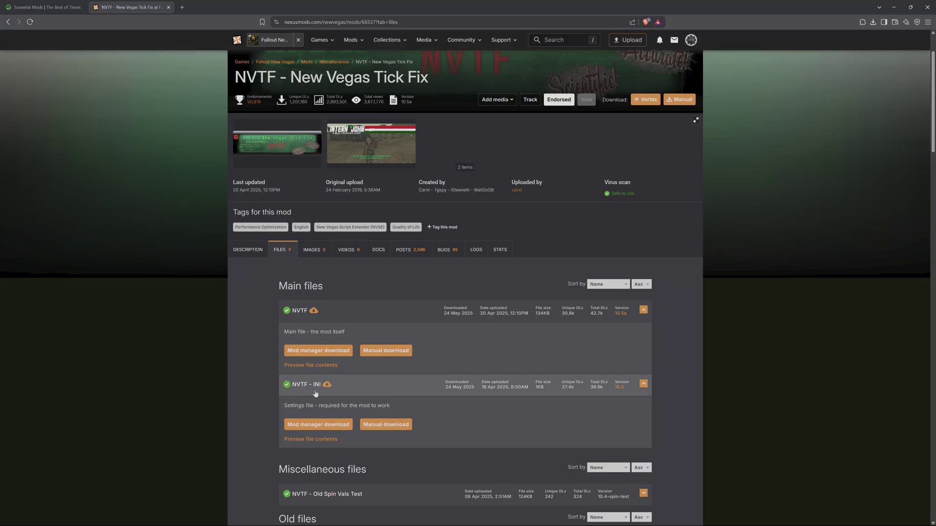
pyautogui.click(303, 425)
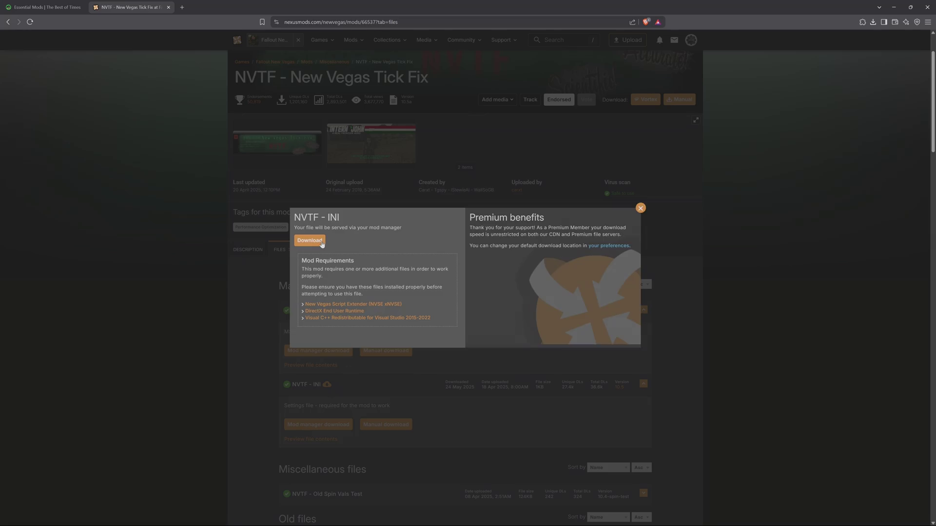
pyautogui.click(640, 208)
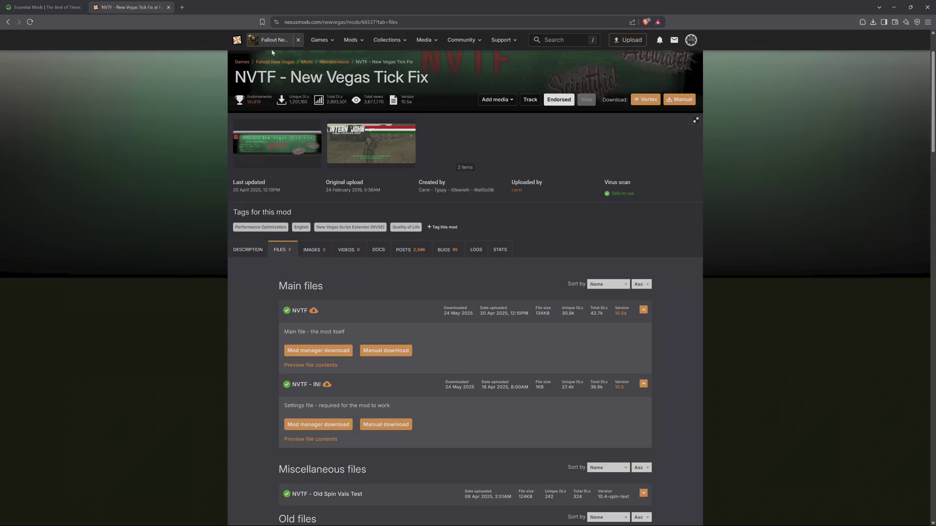
# - Download the Stewie Tweaks main file through the mod manager from the guide's lStewieAl's Tweaks and Engine Fixes link, and return to the guide
pyautogui.hotkey('ctrl', 'w')
pyautogui.click(201, 371)
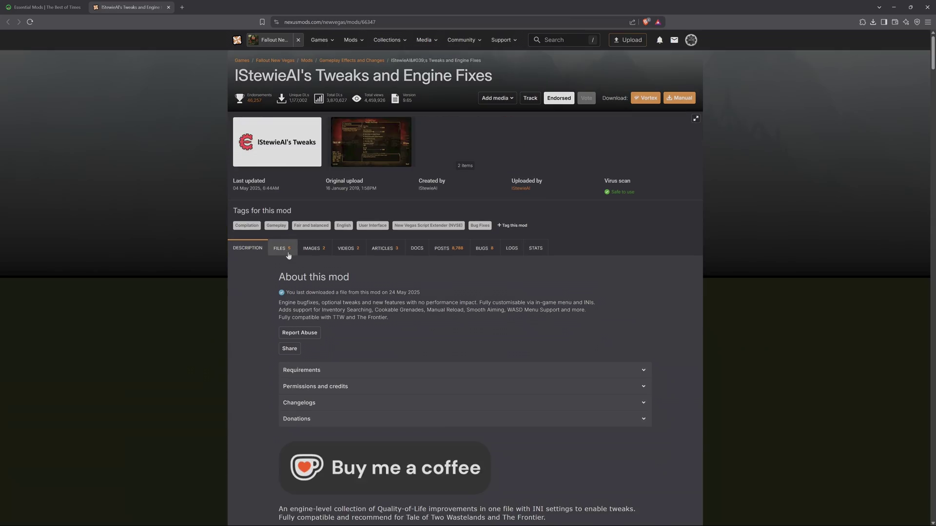
pyautogui.click(284, 249)
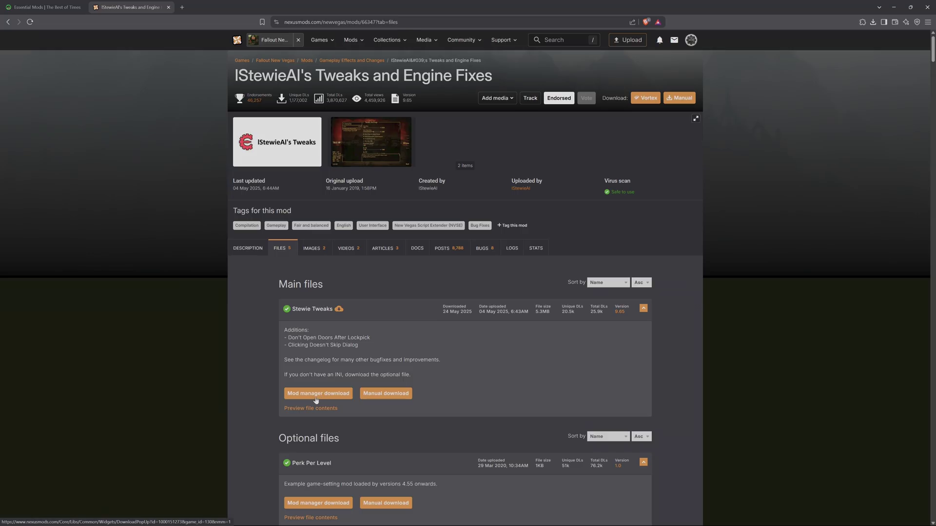
pyautogui.click(317, 394)
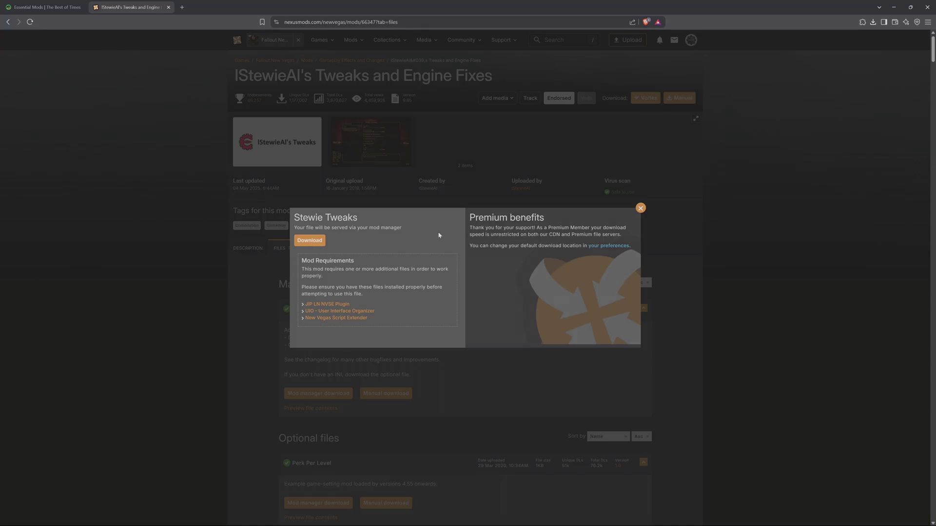
pyautogui.hotkey('ctrl', 'w')
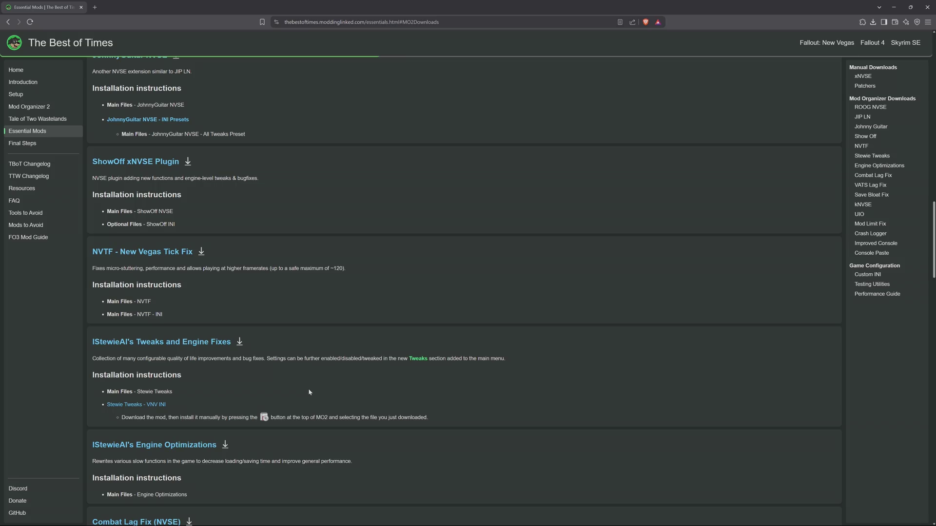
# - Save Stewie_Tweaks-VNV_INI.7z to the Downloads folder from the guide's Stewie Tweaks - VNV INI link, and close the release page
pyautogui.click(159, 406)
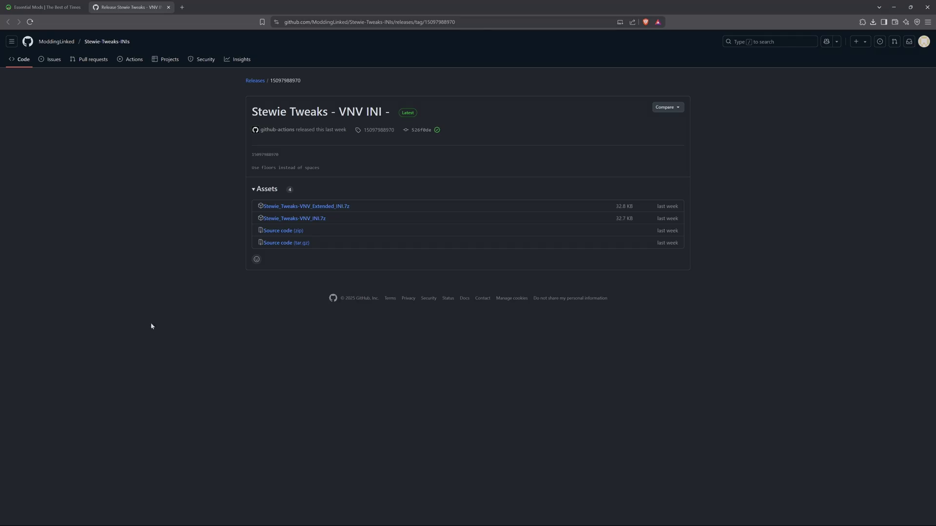
pyautogui.click(309, 224)
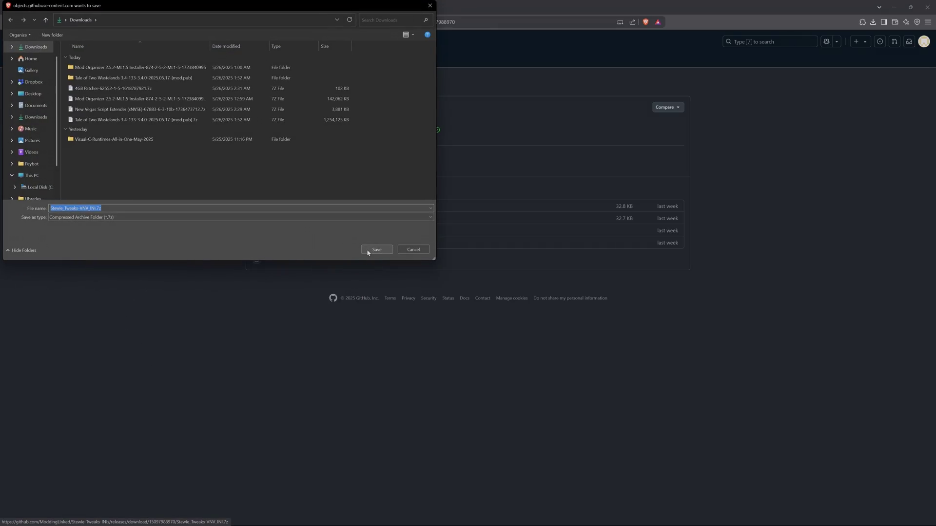
pyautogui.click(376, 250)
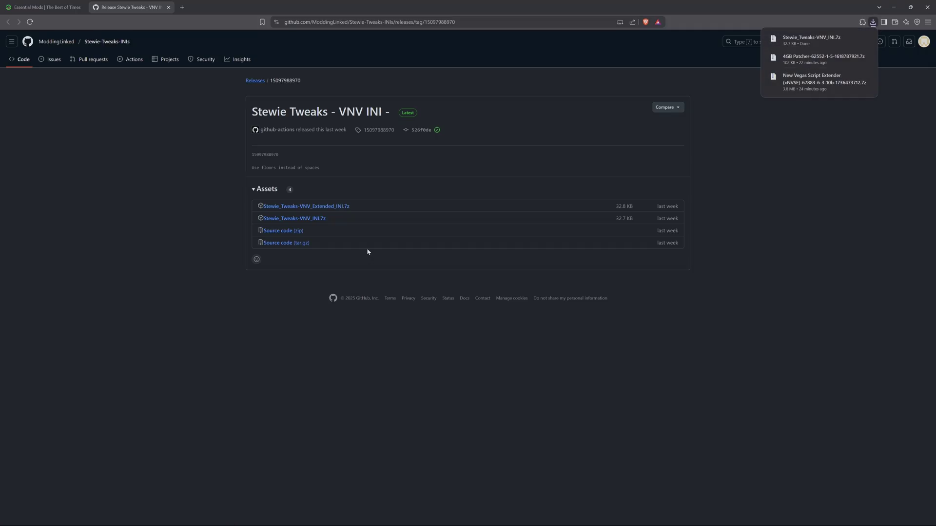
pyautogui.click(168, 7)
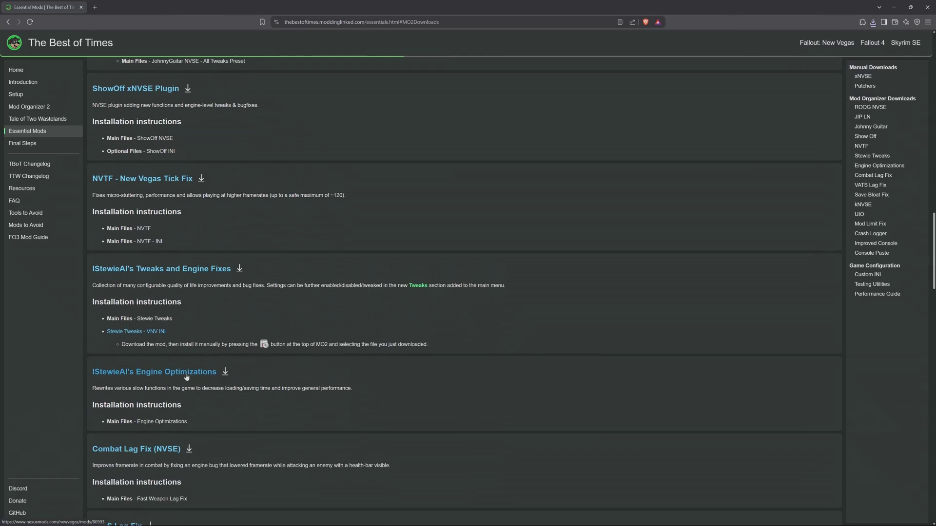
# - Download the Engine Optimizations main file through the mod manager from the guide's lStewieAl's Engine Optimizations link, and close its mod page
pyautogui.click(195, 372)
pyautogui.click(286, 324)
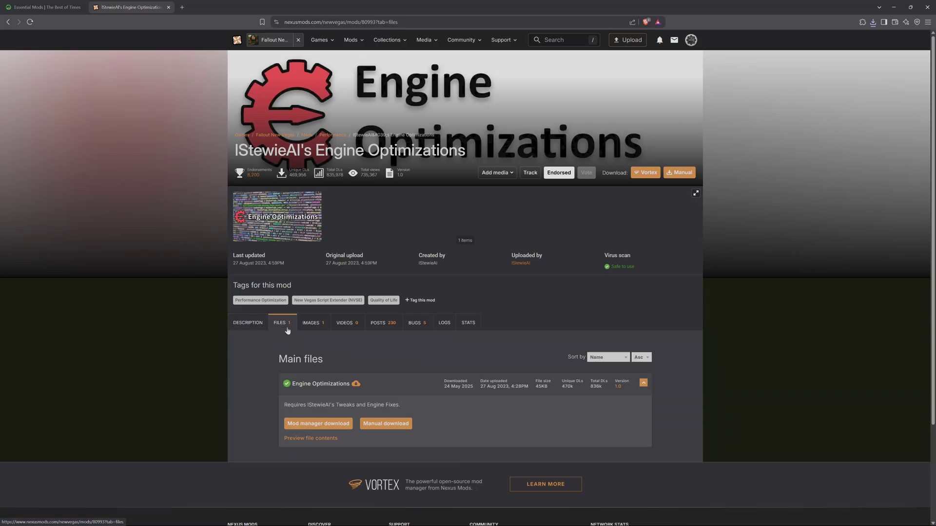
pyautogui.click(333, 424)
pyautogui.hotkey('ctrl', 'w')
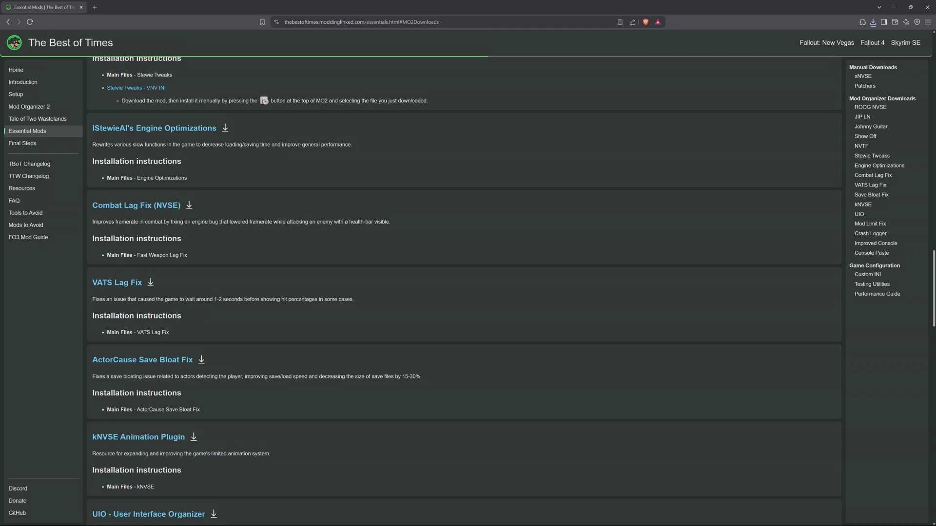
# - Download the Fast Weapon Lag Fix main file through the mod manager from the guide's Combat Lag Fix (NVSE) link, and return to the guide
pyautogui.click(146, 208)
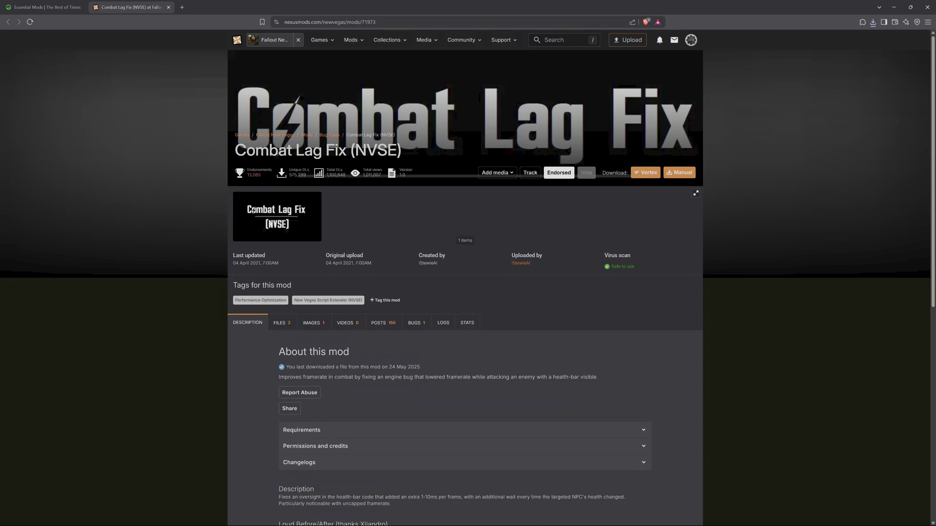
pyautogui.click(283, 324)
pyautogui.click(326, 417)
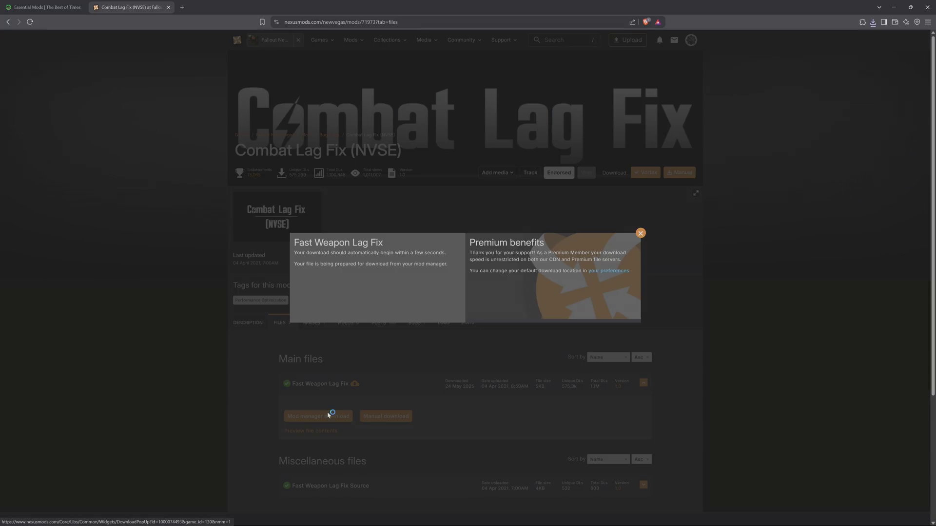
pyautogui.hotkey('ctrl', 'w')
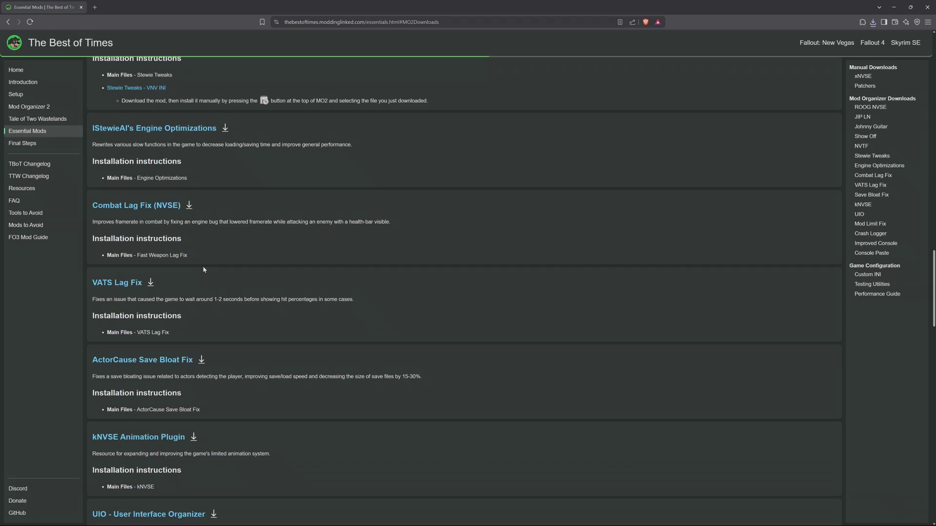
# - Download the VATS Lag Fix main file through the mod manager and close its mod page
pyautogui.click(124, 285)
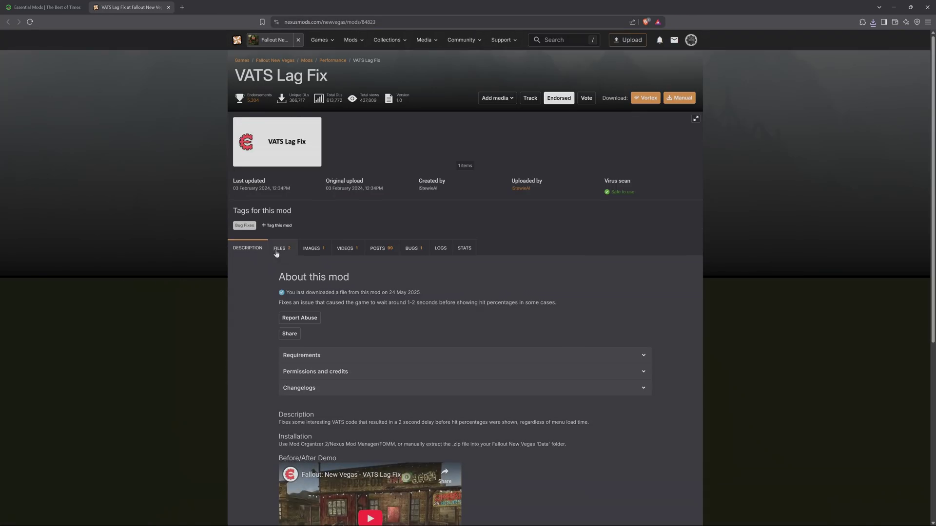
pyautogui.click(281, 248)
pyautogui.click(329, 349)
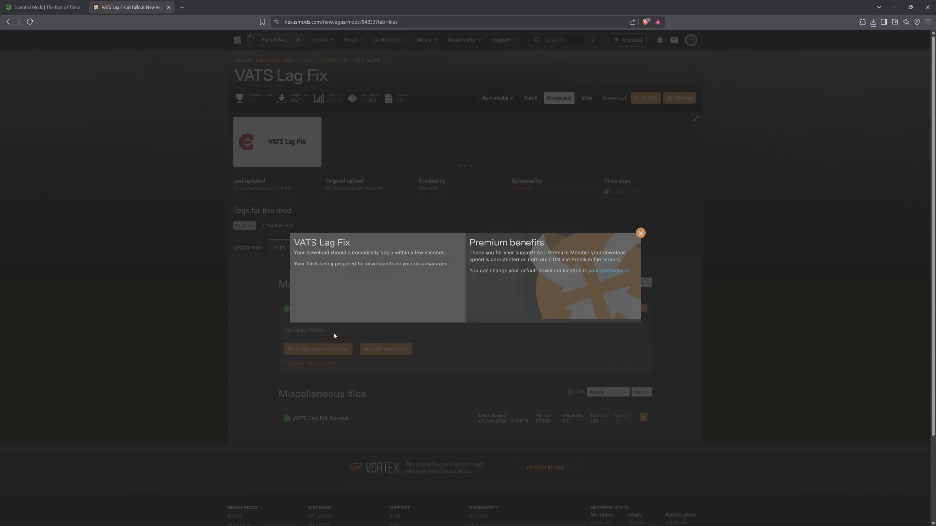
pyautogui.hotkey('ctrl', 'w')
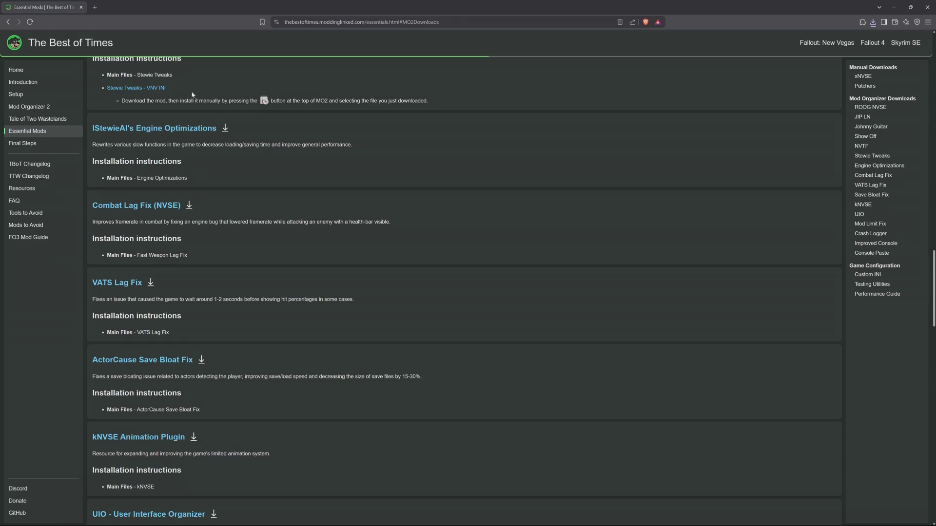
# - Download the ActorCause Save Bloat Fix main file through the mod manager and return to the guide
pyautogui.click(169, 360)
pyautogui.click(286, 324)
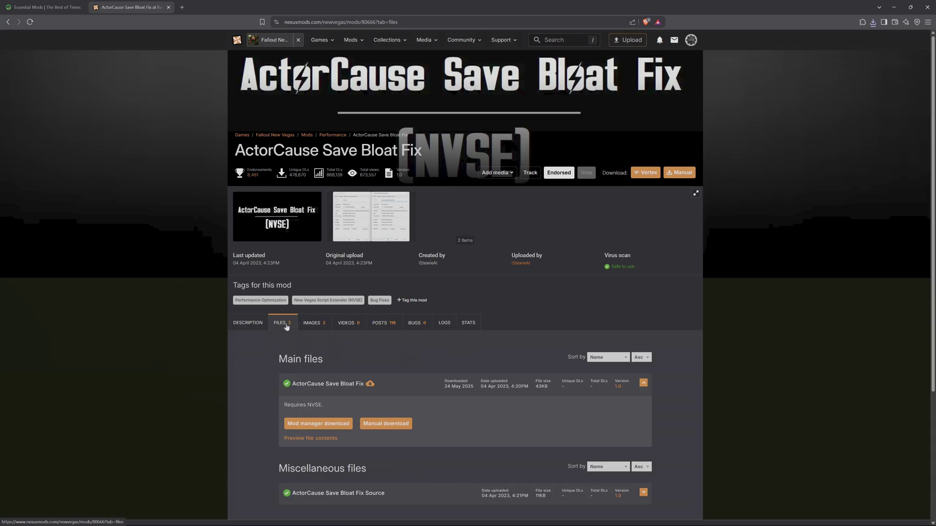
pyautogui.click(323, 424)
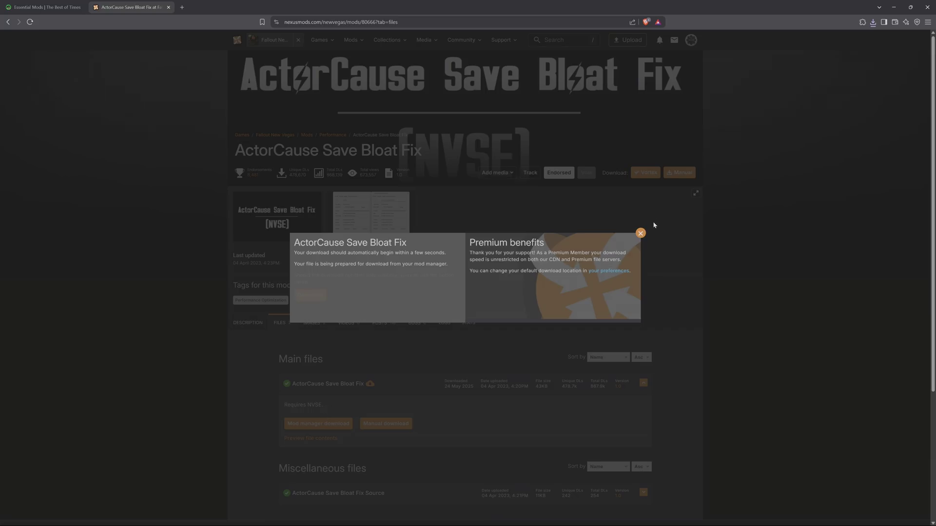
pyautogui.hotkey('ctrl', 'w')
# - Download the kNVSE main file through the mod manager from the guide's kNVSE Animation Plugin link, and return to the guide
pyautogui.scroll(-2, 153, 342)
pyautogui.click(154, 345)
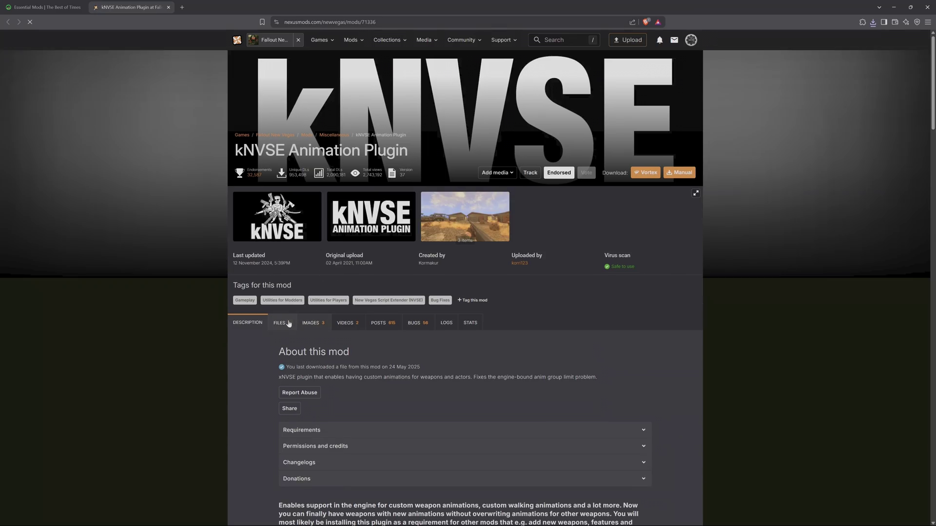
pyautogui.click(286, 324)
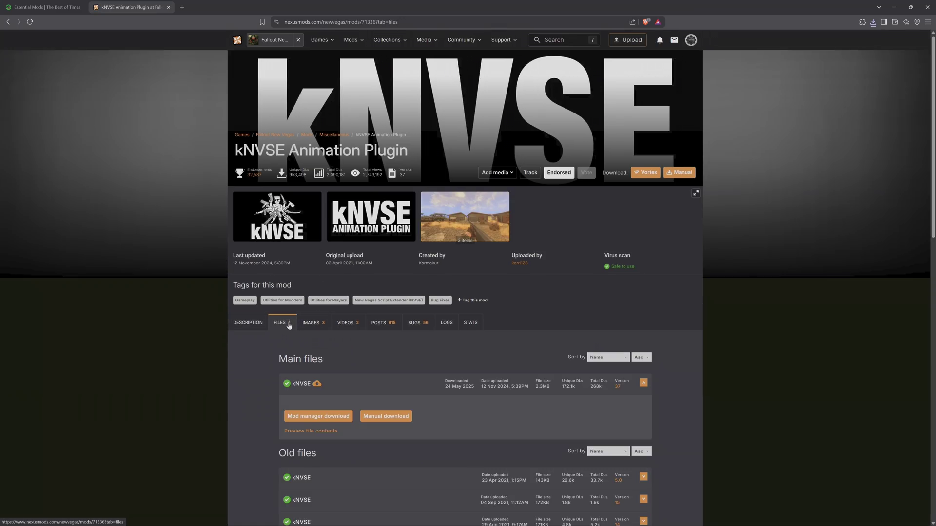
pyautogui.click(328, 417)
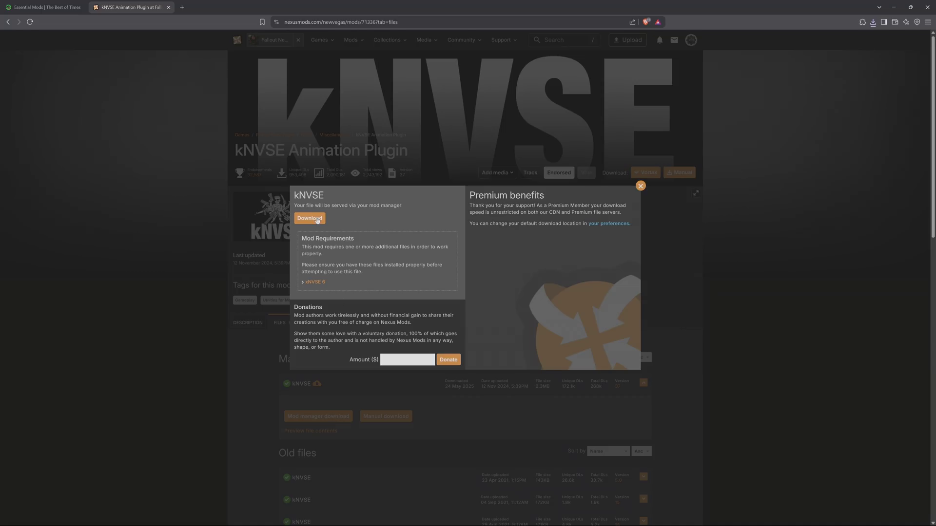
pyautogui.hotkey('ctrl', 'w')
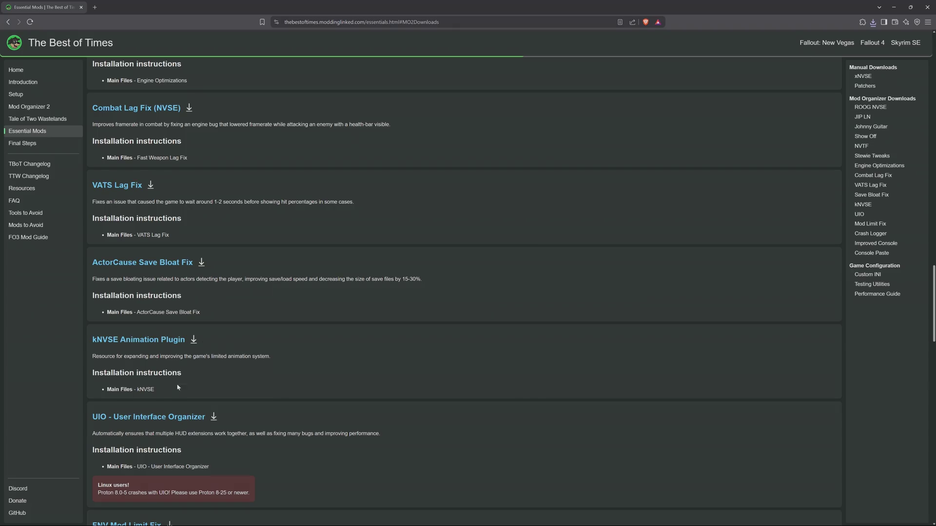
# - Download the UIO - User Interface Organizer main file through the mod manager, accepting its listed mod requirements
pyautogui.click(180, 419)
pyautogui.click(290, 254)
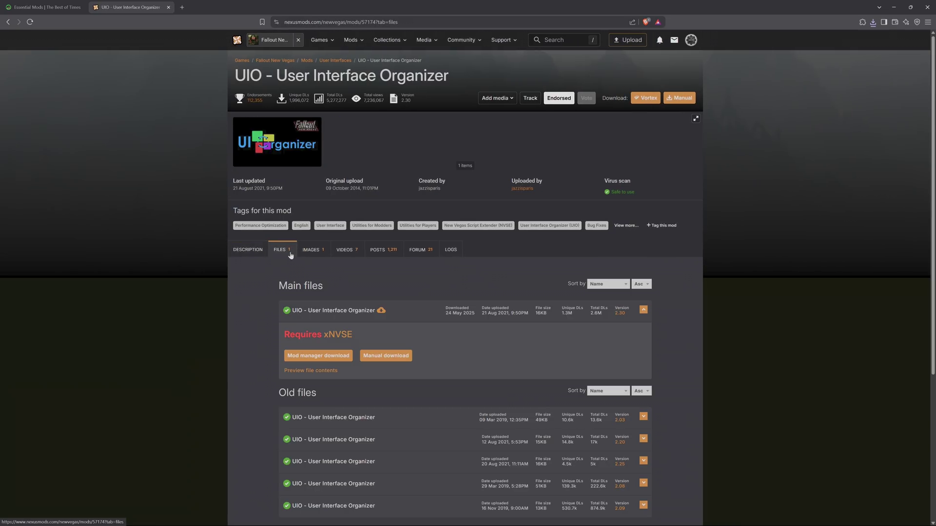
pyautogui.click(323, 357)
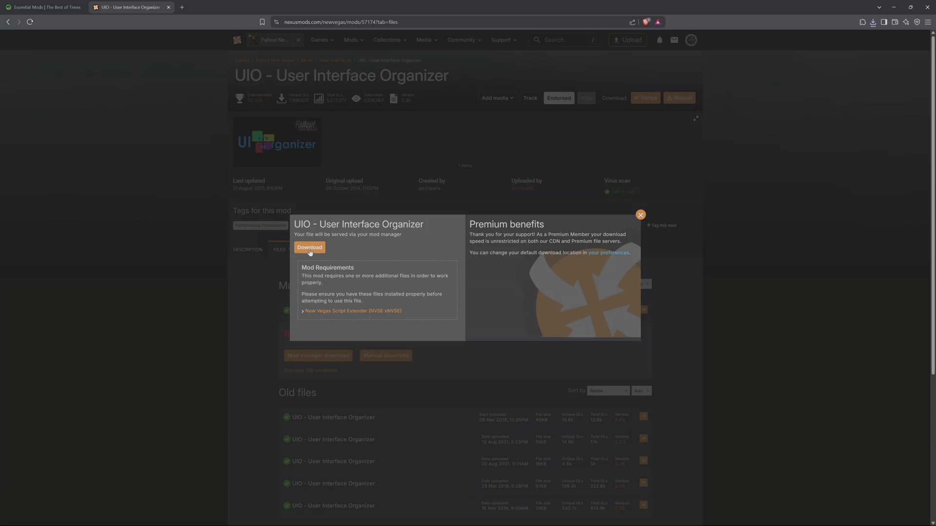
pyautogui.click(309, 248)
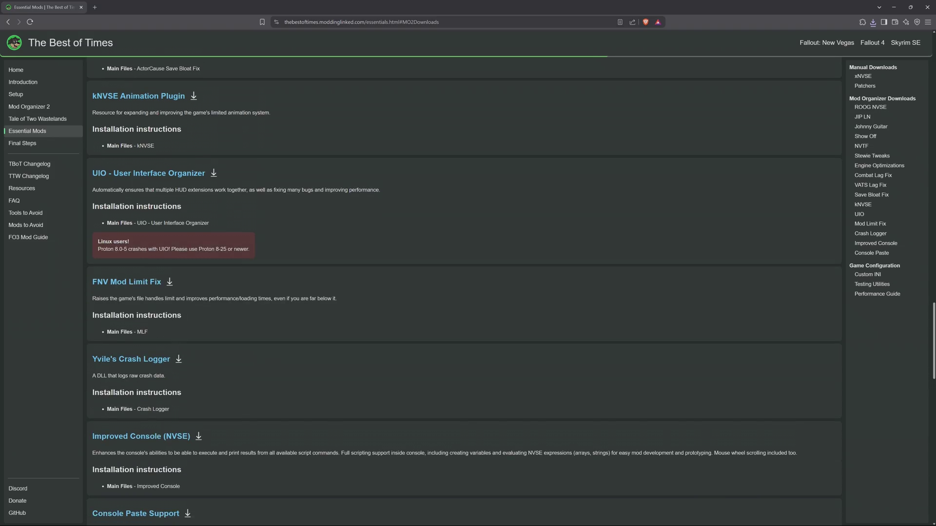
# - Download the MLF main file through the mod manager from the guide's FNV Mod Limit Fix link
pyautogui.click(146, 283)
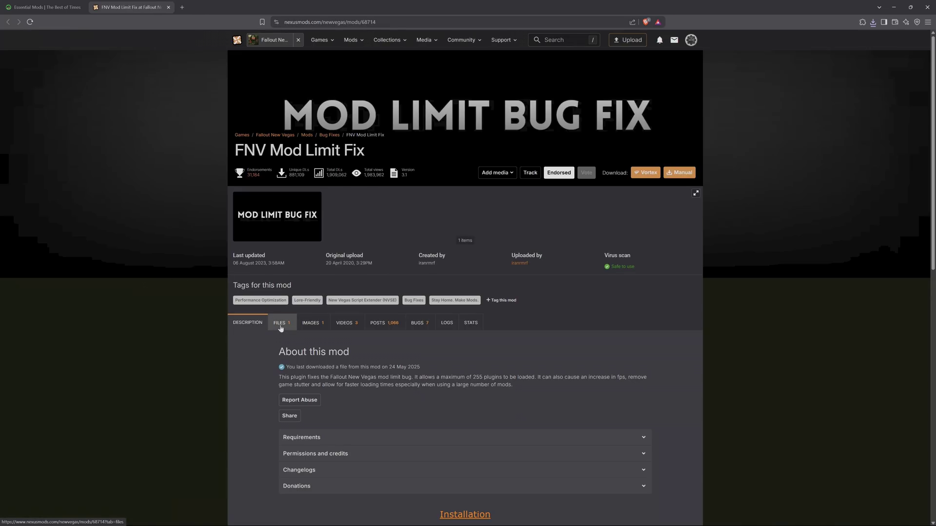
pyautogui.click(280, 323)
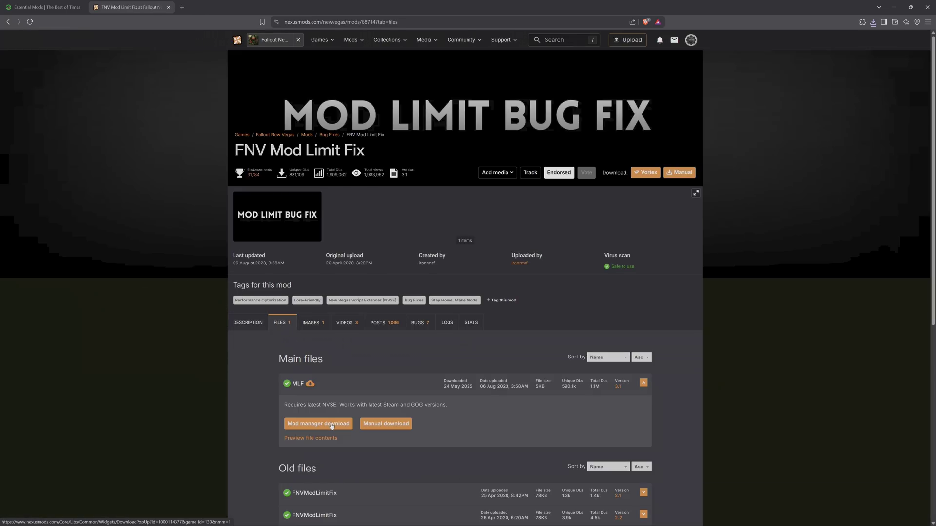
pyautogui.click(332, 424)
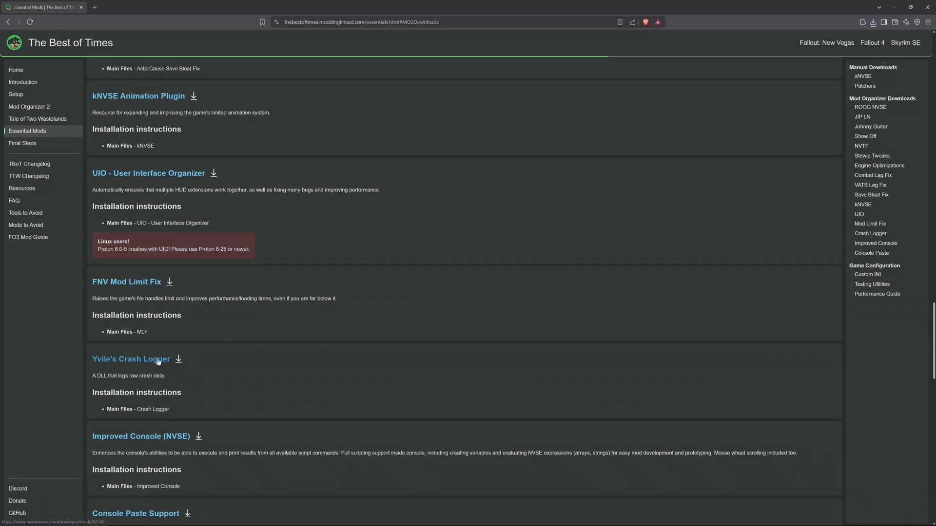
# - Download the Crash Logger main file through the mod manager from the guide's Yvile's Crash Logger link
pyautogui.click(159, 361)
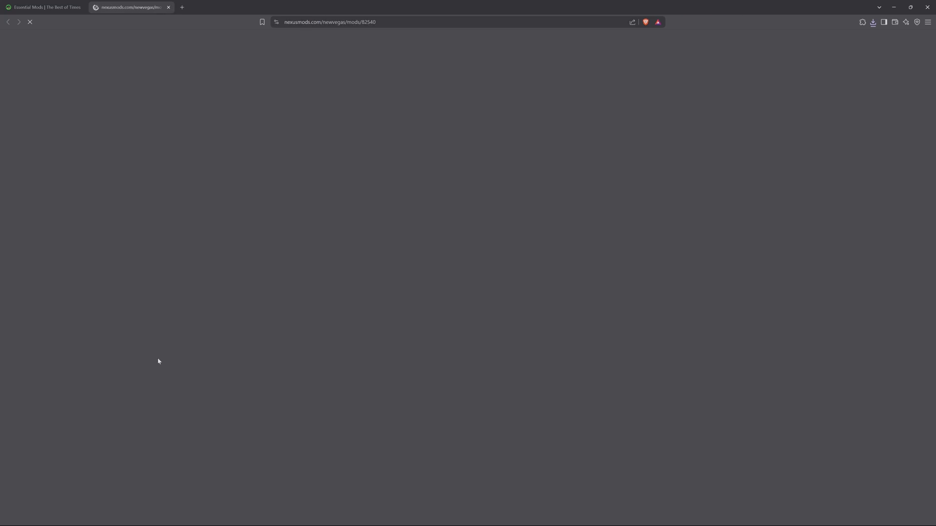
pyautogui.click(283, 325)
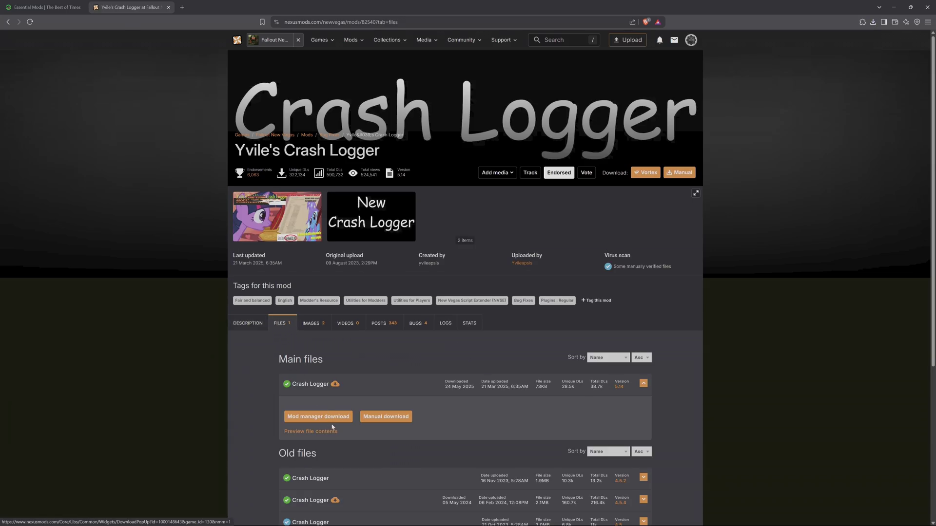
pyautogui.click(333, 418)
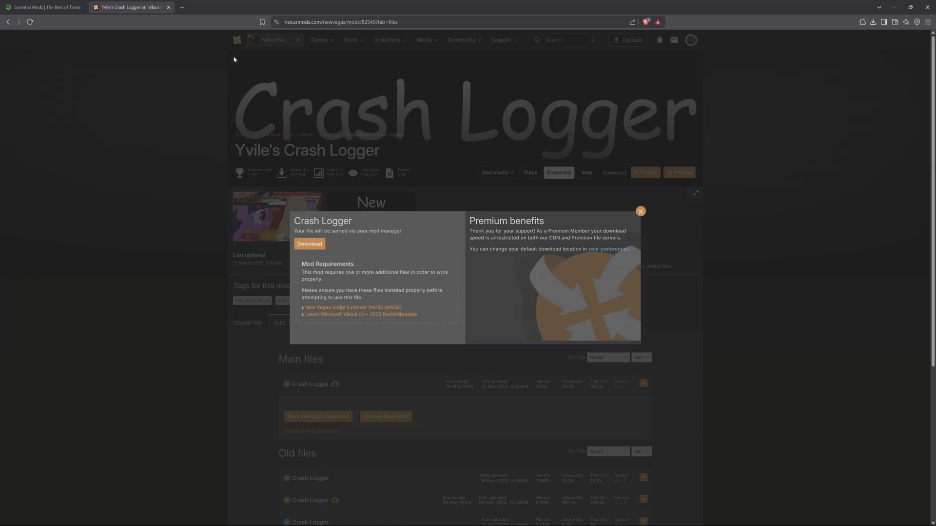
# - Download the Improved Console main file through the mod manager from the guide's Improved Console (NVSE) link
pyautogui.scroll(-3, 178, 319)
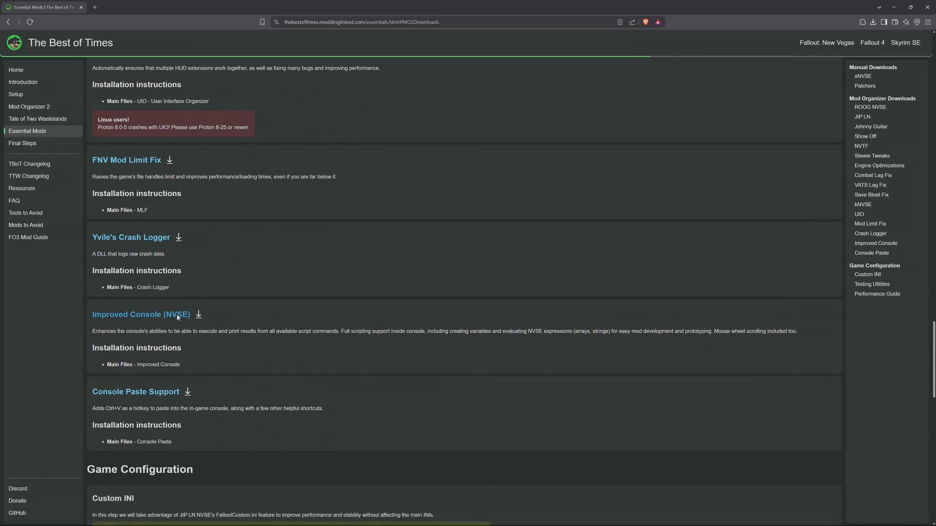
pyautogui.click(177, 319)
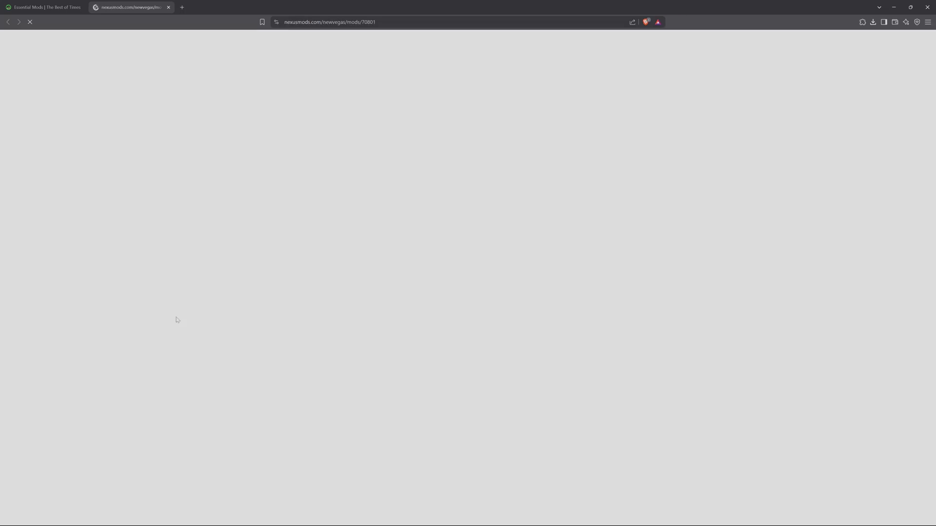
pyautogui.click(282, 323)
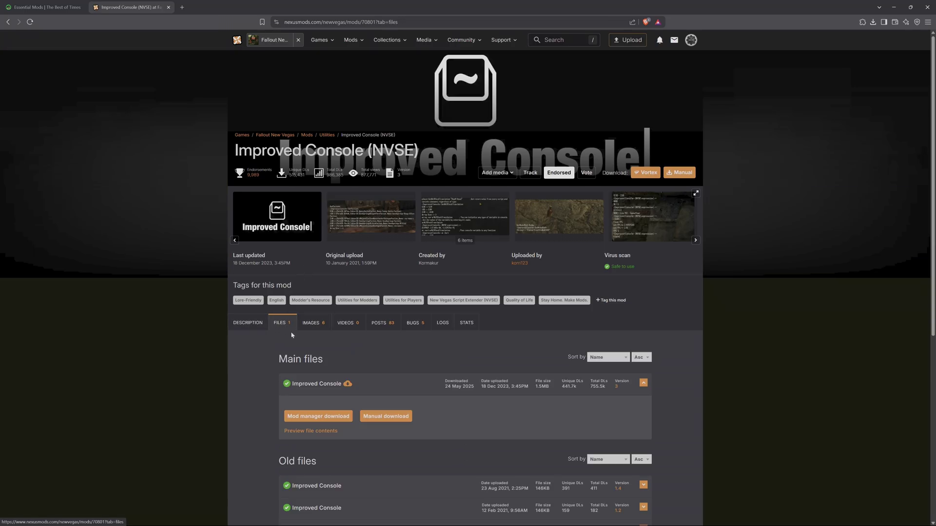
pyautogui.click(340, 418)
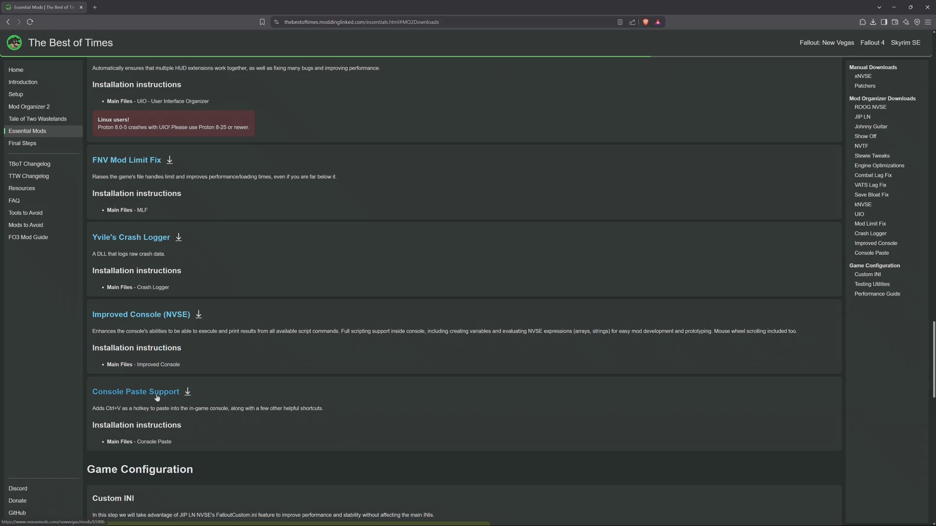
# - Download the Console Paste main file through the mod manager from the guide's Console Paste Support link
pyautogui.click(153, 391)
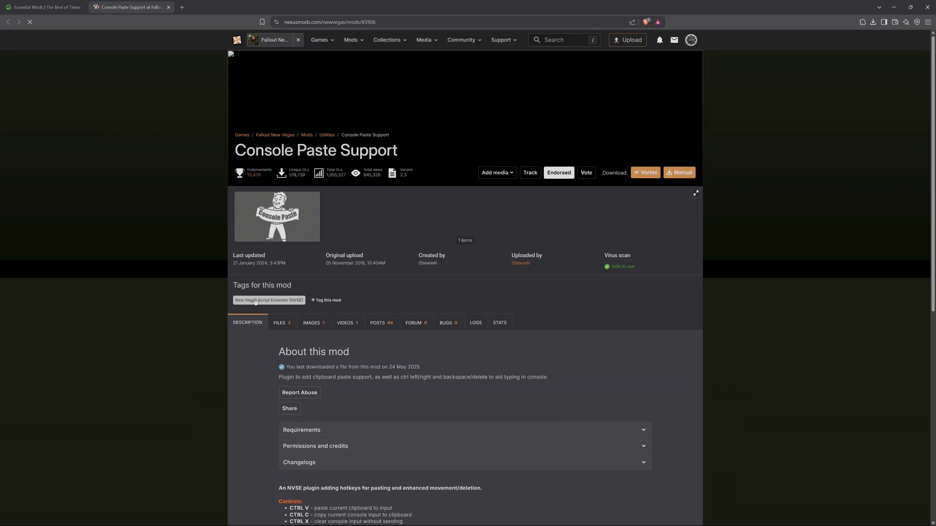
pyautogui.click(282, 323)
pyautogui.click(327, 424)
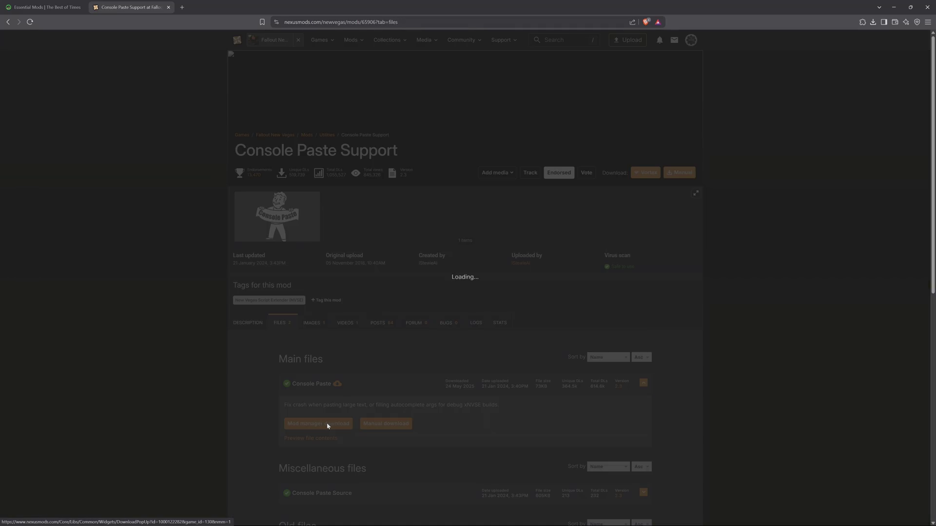
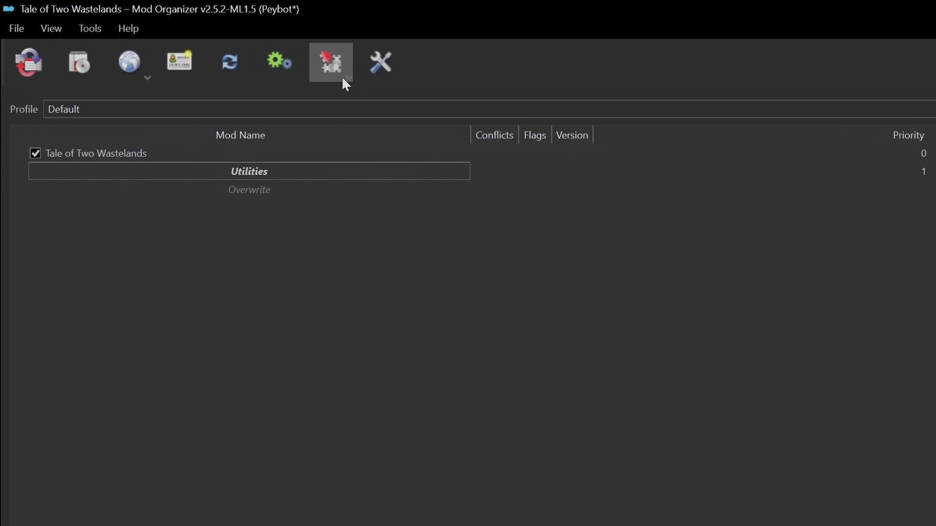
# - Open the profile's falloutcustom.ini in Mod Organizer's INI Editor
pyautogui.click(336, 77)
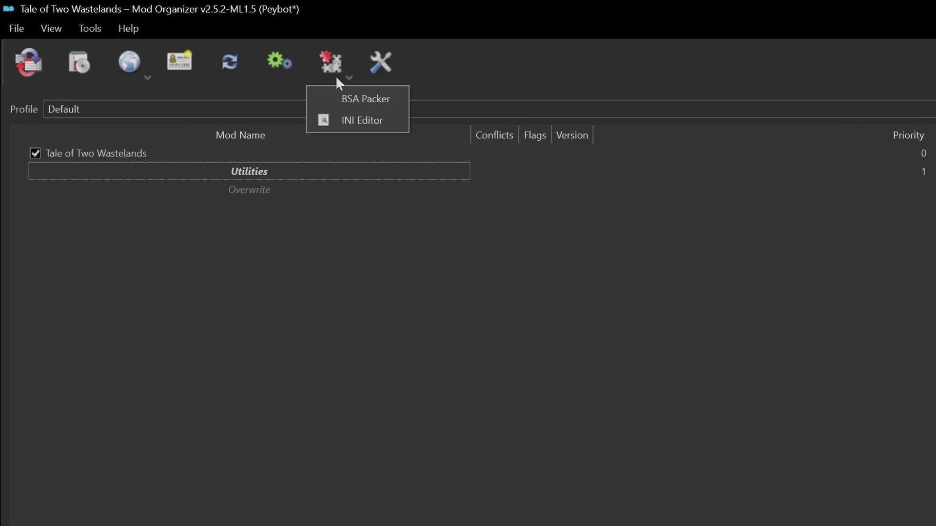
pyautogui.click(393, 128)
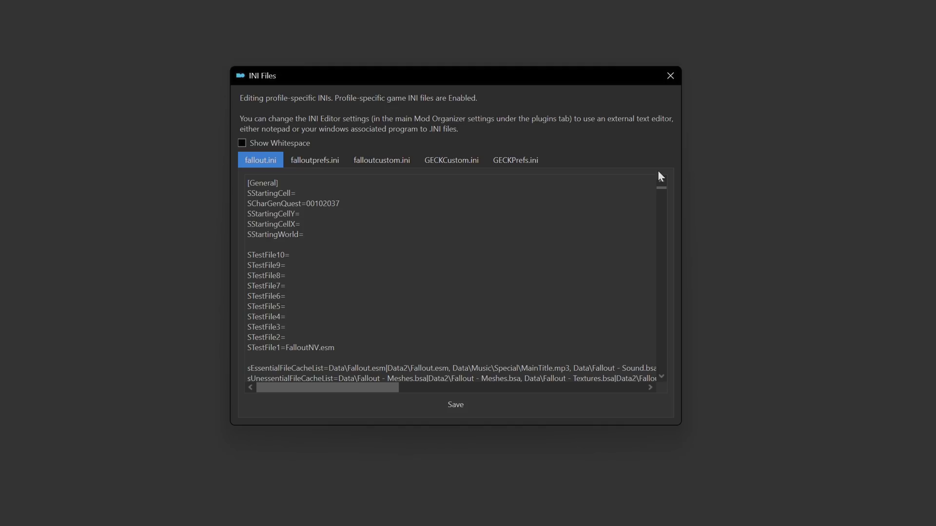
pyautogui.click(374, 164)
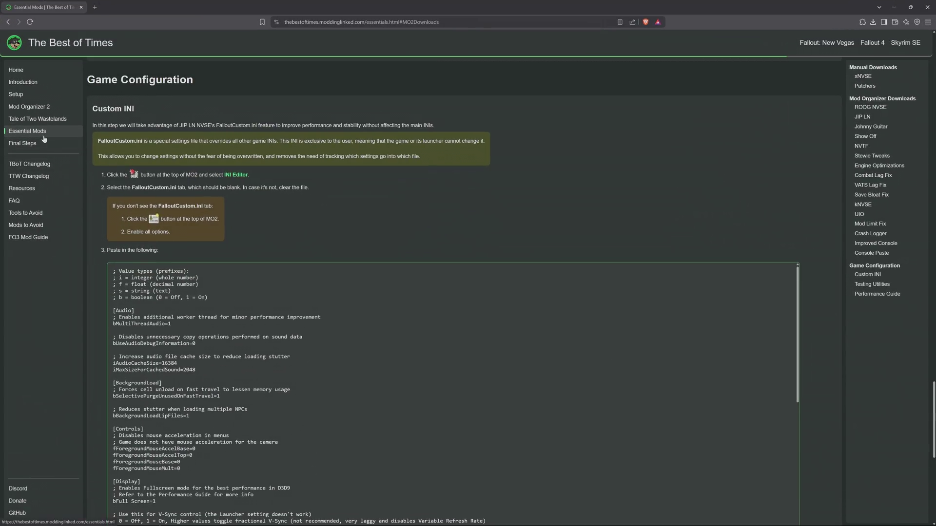
# - Copy the full block of settings from the guide's Custom INI section
pyautogui.scroll(-3, 279, 196)
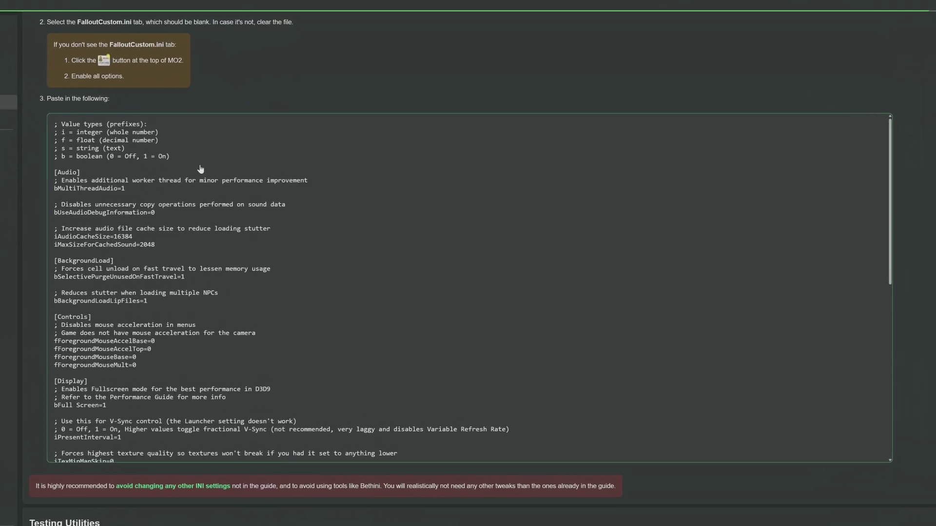
pyautogui.scroll(-5, 706, 224)
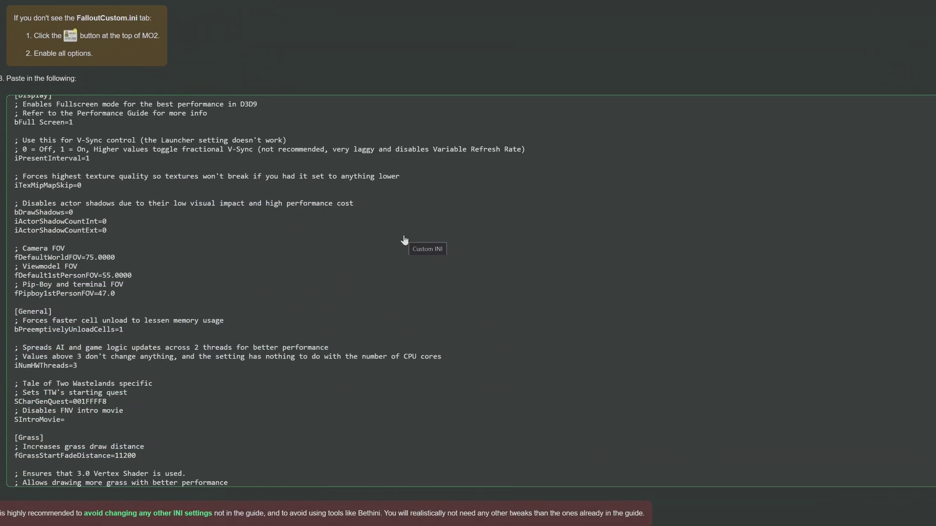
pyautogui.click(404, 241)
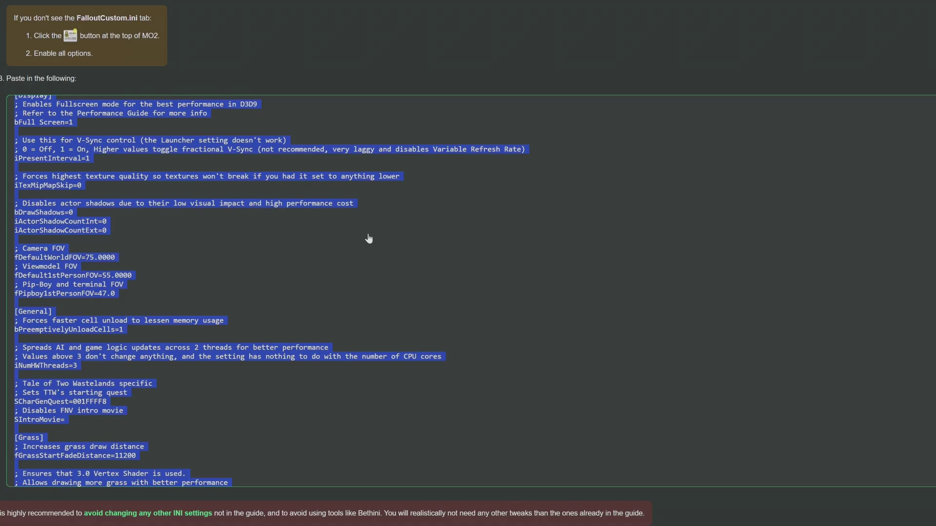
pyautogui.rightClick(369, 233)
pyautogui.click(419, 247)
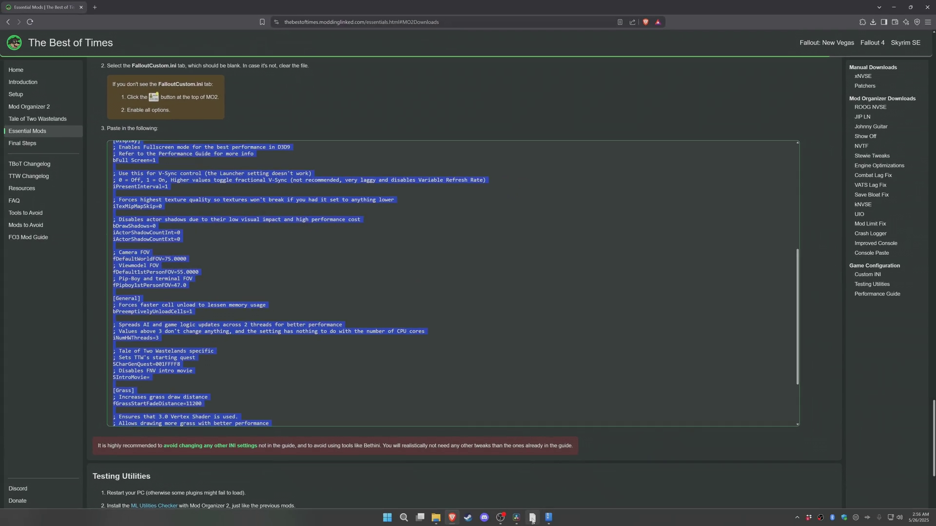
# - Paste the copied settings into the blank falloutcustom.ini in Mod Organizer and save the file
pyautogui.click(533, 519)
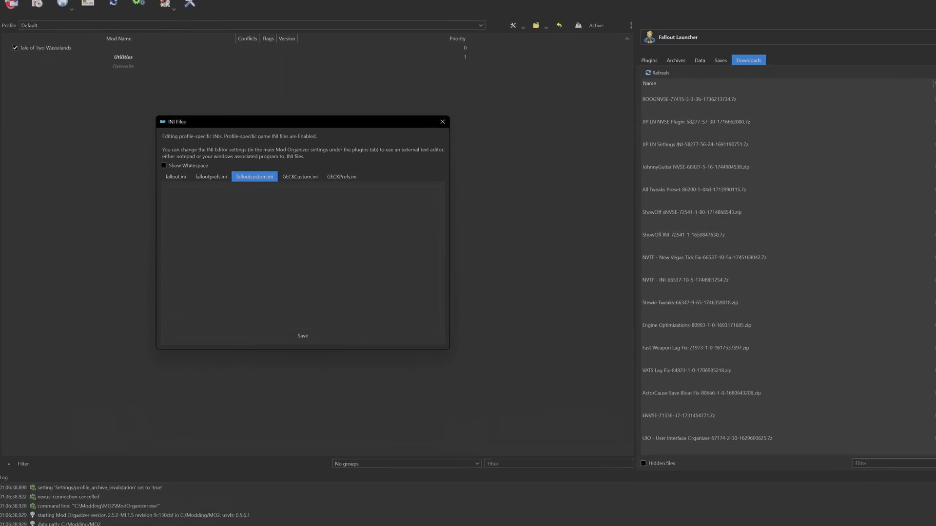
pyautogui.rightClick(259, 223)
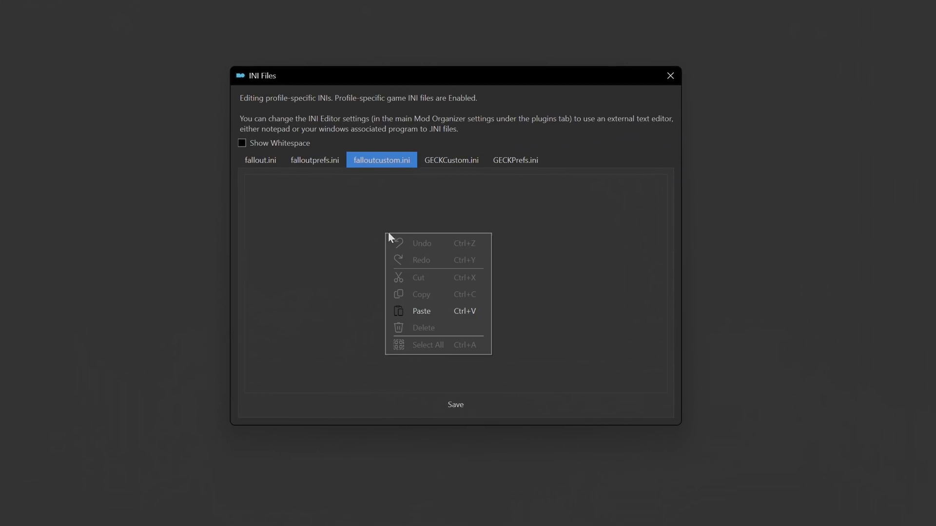
pyautogui.click(444, 308)
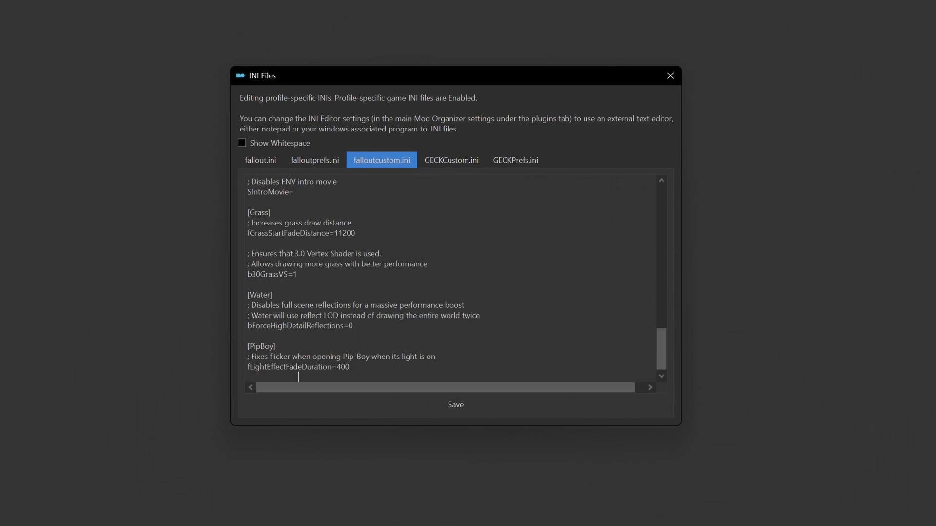
pyautogui.click(472, 408)
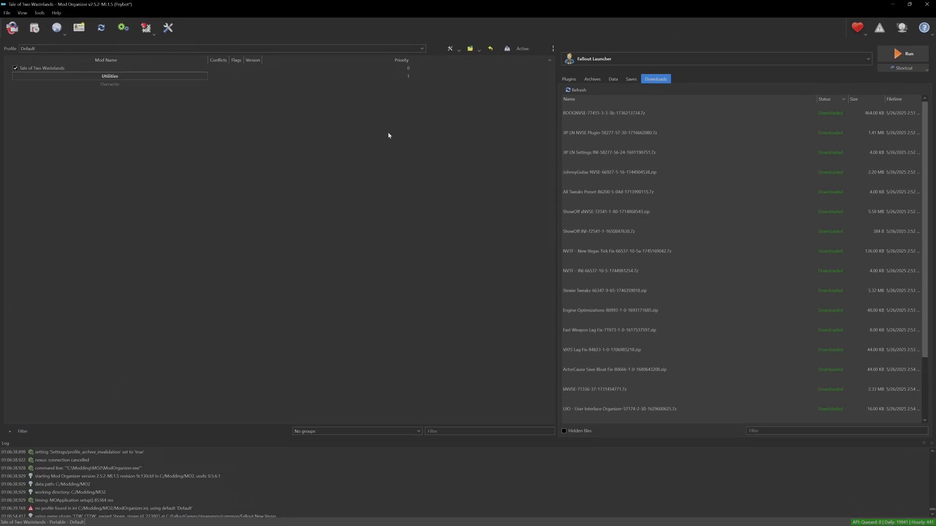
# - Sort the downloads by file time and install the ROOGNVSE archive under its suggested name
pyautogui.click(653, 87)
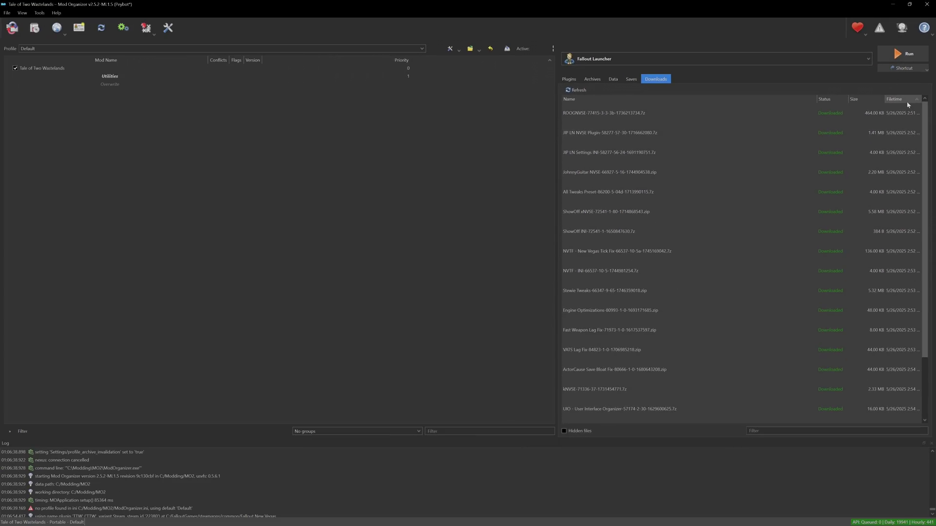
pyautogui.doubleClick(674, 117)
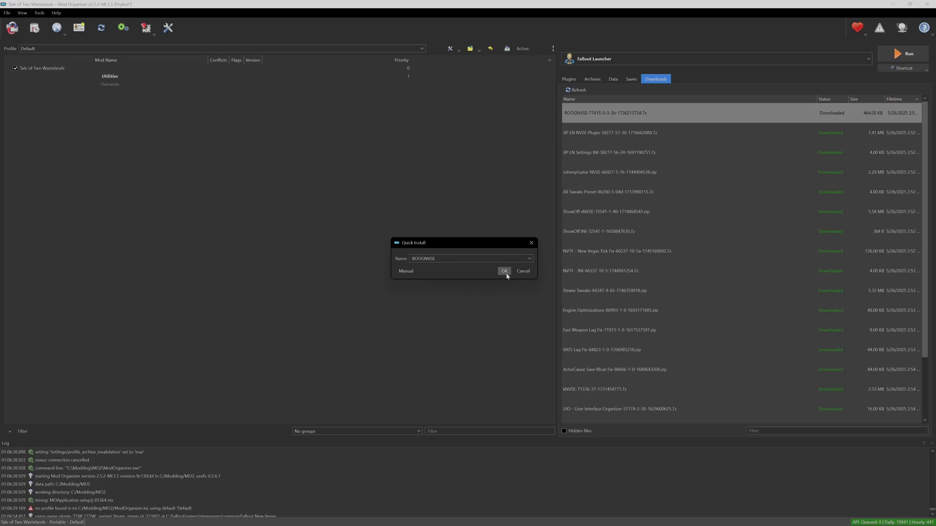
pyautogui.click(506, 276)
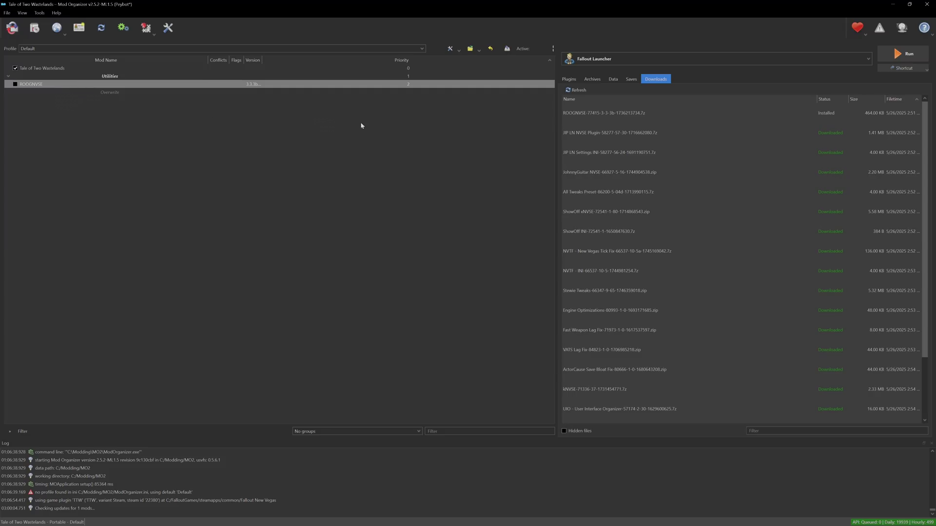
# - Install the downloaded JIP LN NVSE Plugin and JIP LN Settings INI archives under their suggested names
pyautogui.click(603, 128)
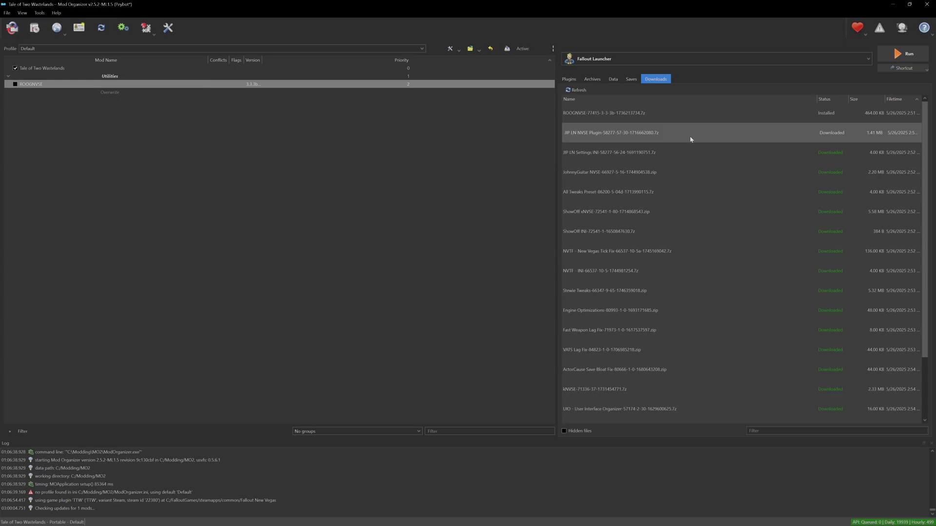
pyautogui.doubleClick(672, 139)
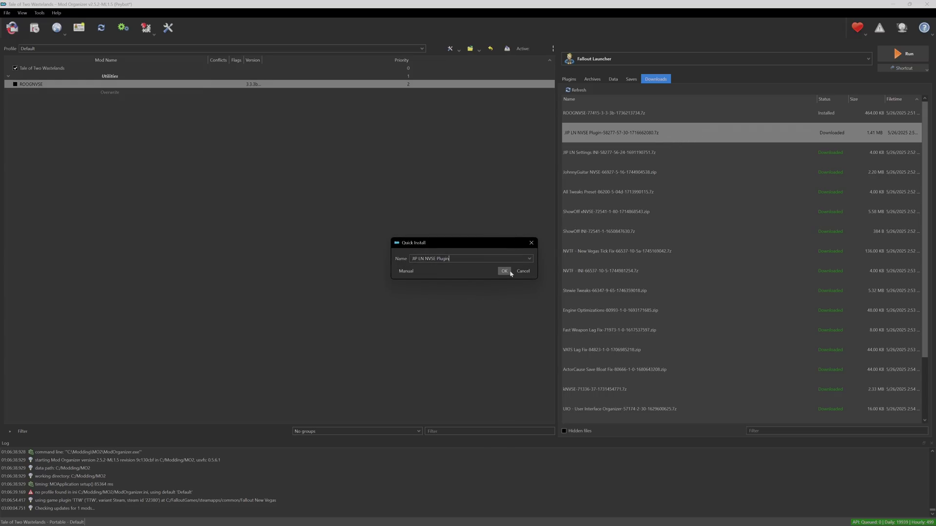
pyautogui.click(505, 272)
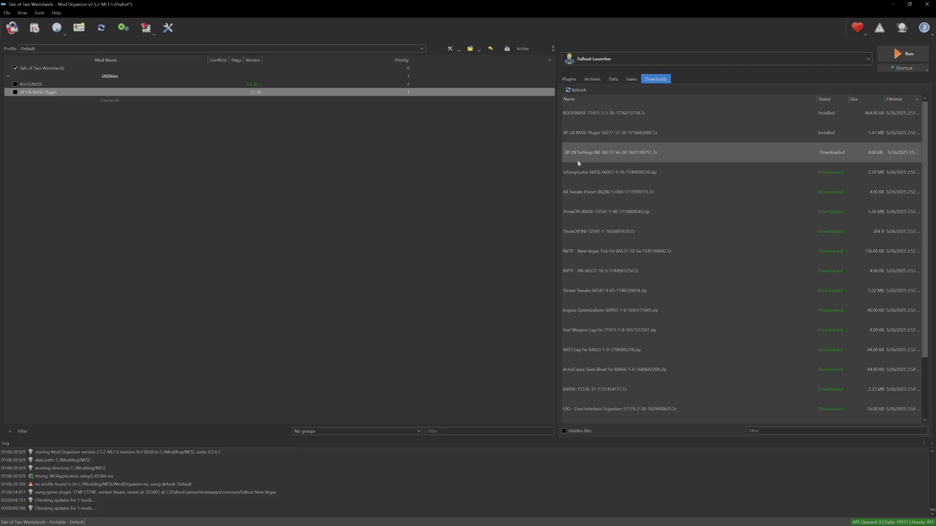
pyautogui.doubleClick(667, 159)
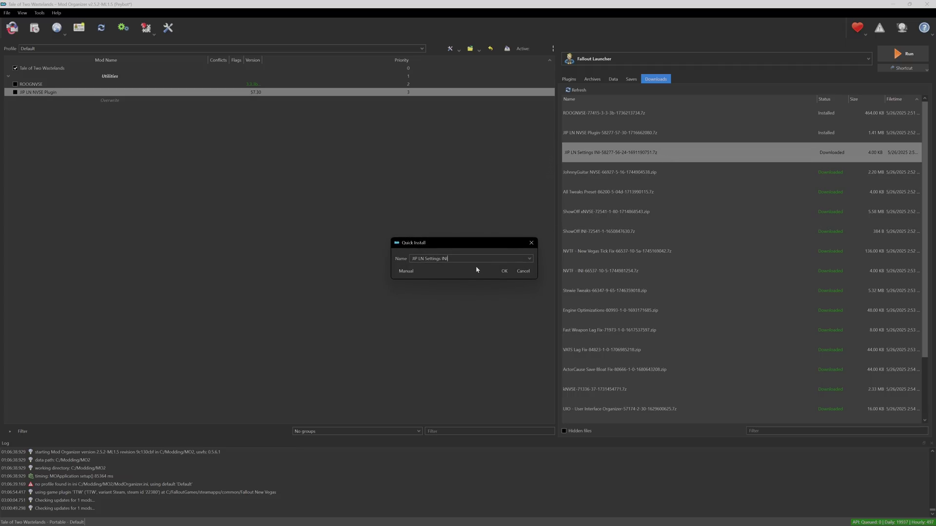
pyautogui.click(503, 271)
# - Install JohnnyGuitar NVSE, plus its All Tweaks Preset under the name JohnnyGuitar NVSE - All Tweaks Preset
pyautogui.doubleClick(684, 180)
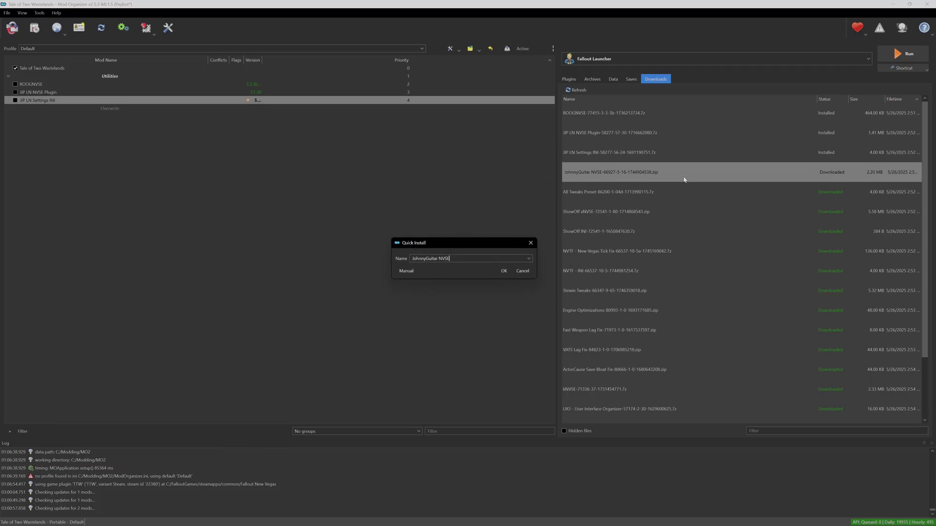
pyautogui.click(504, 273)
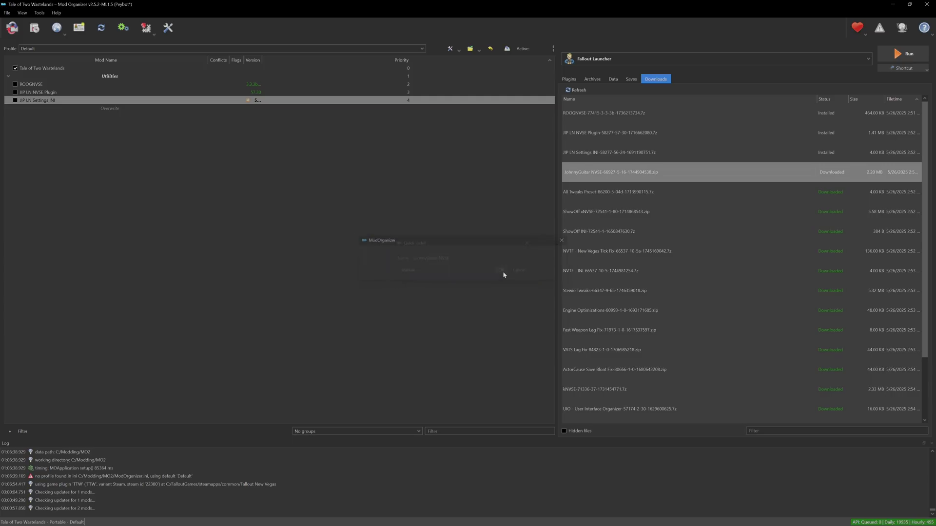
pyautogui.doubleClick(667, 195)
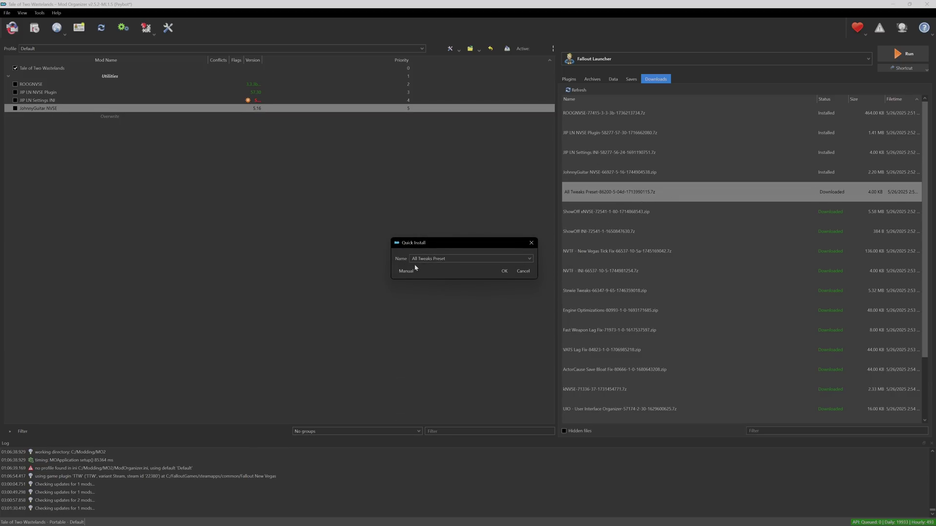
pyautogui.click(529, 262)
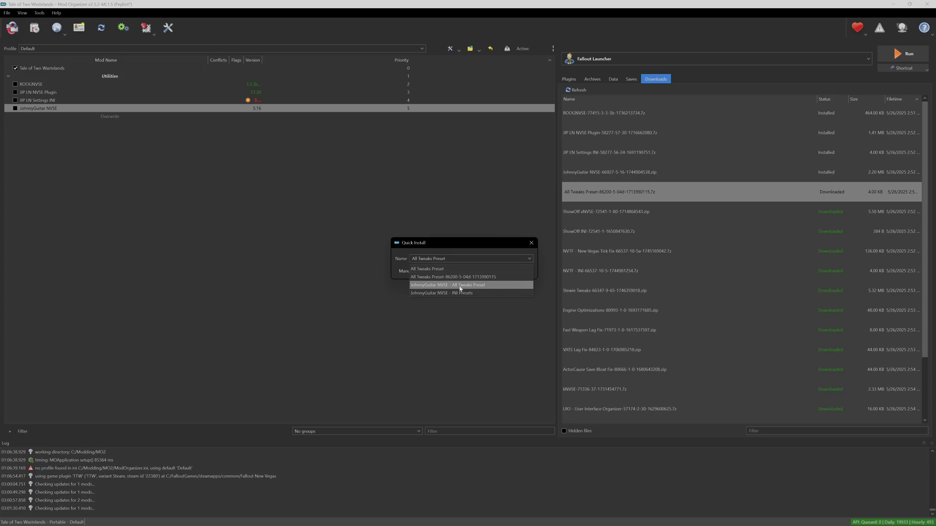
pyautogui.click(486, 290)
pyautogui.click(506, 276)
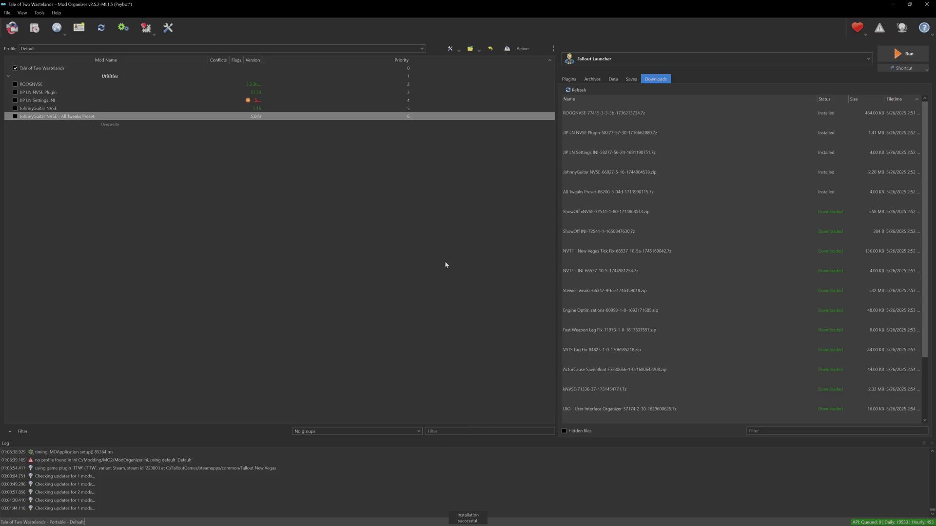
# - Install the downloaded ShowOff xNVSE and ShowOff INI archives under their suggested names
pyautogui.doubleClick(747, 211)
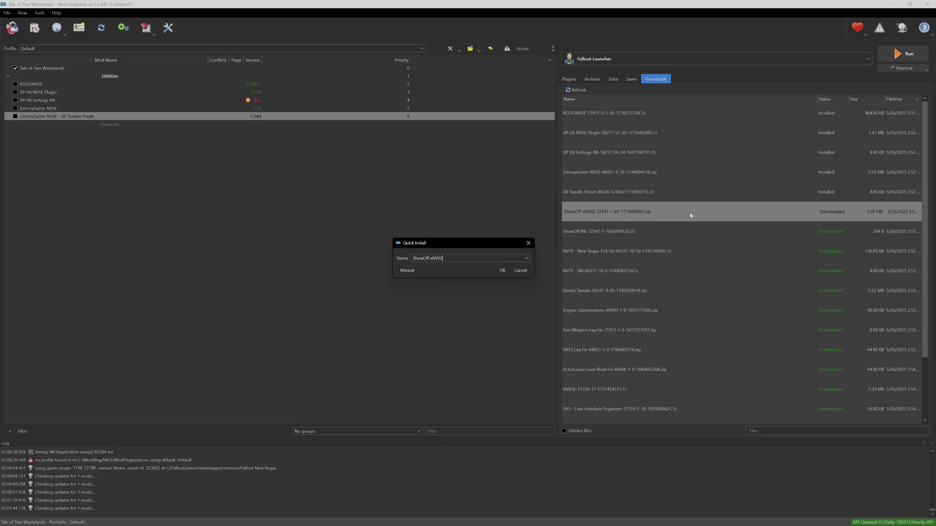
pyautogui.click(504, 271)
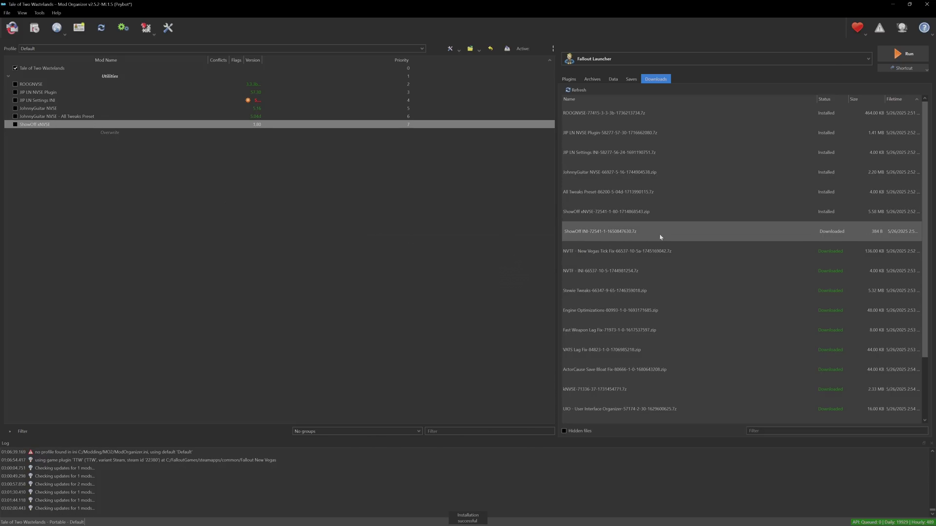
pyautogui.doubleClick(660, 237)
pyautogui.click(502, 271)
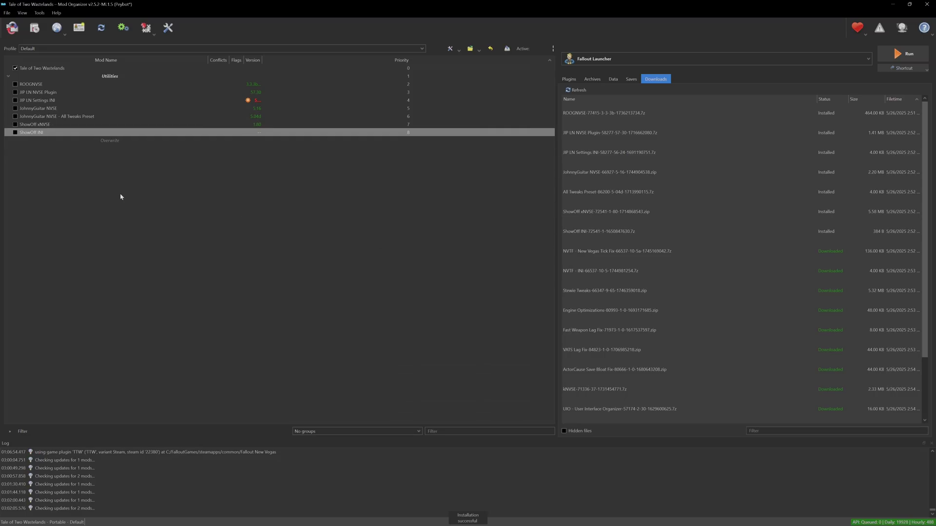
# - Install the downloaded NVTF - New Vegas Tick Fix and NVTF - INI archives under their suggested names
pyautogui.doubleClick(691, 252)
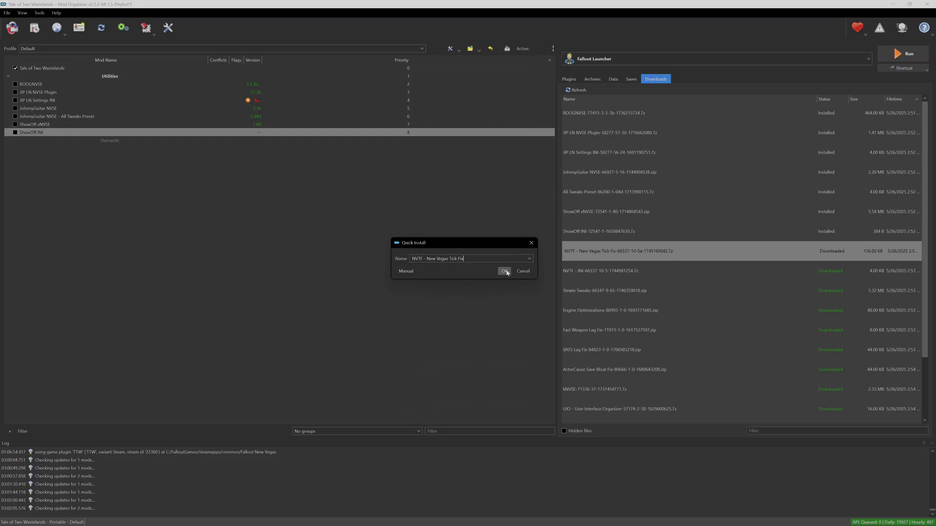
pyautogui.click(504, 272)
pyautogui.click(705, 266)
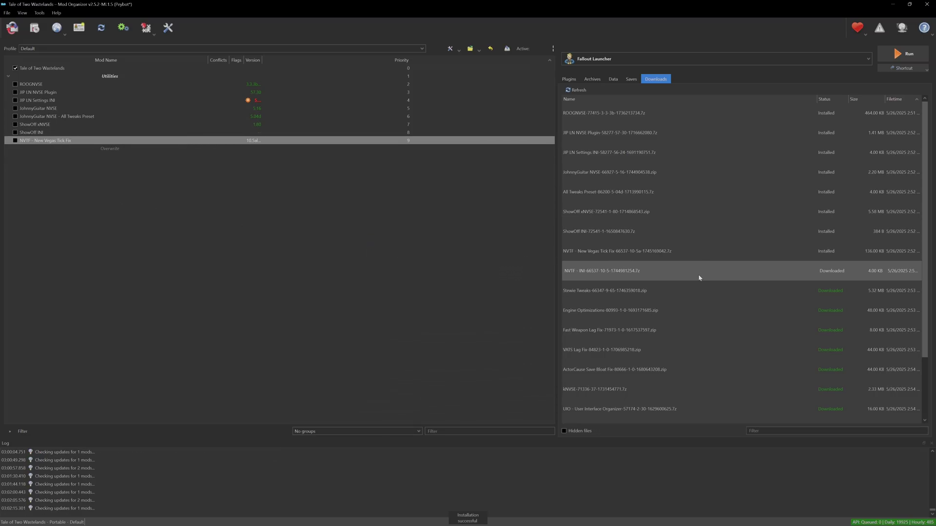
pyautogui.doubleClick(656, 270)
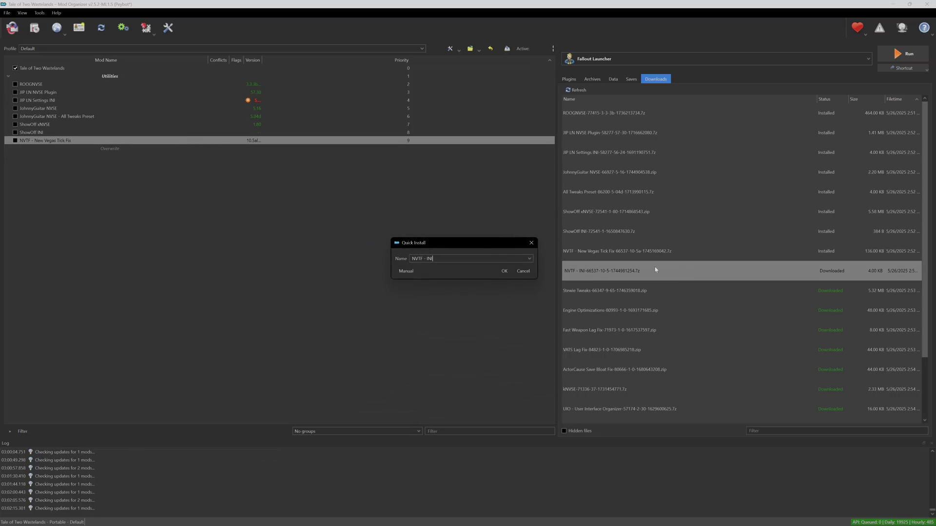
pyautogui.click(504, 271)
# - Install the downloaded Stewie Tweaks archive under its suggested name
pyautogui.click(675, 298)
pyautogui.doubleClick(676, 298)
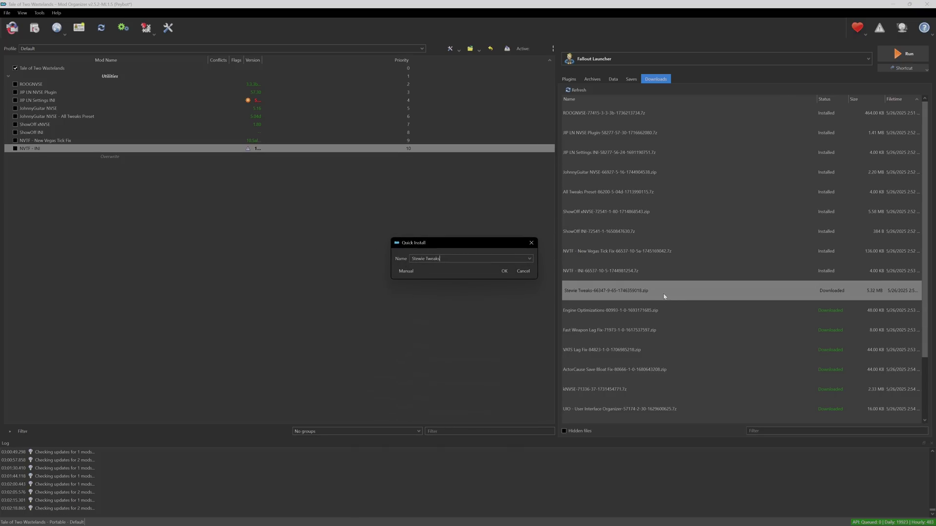
pyautogui.click(505, 271)
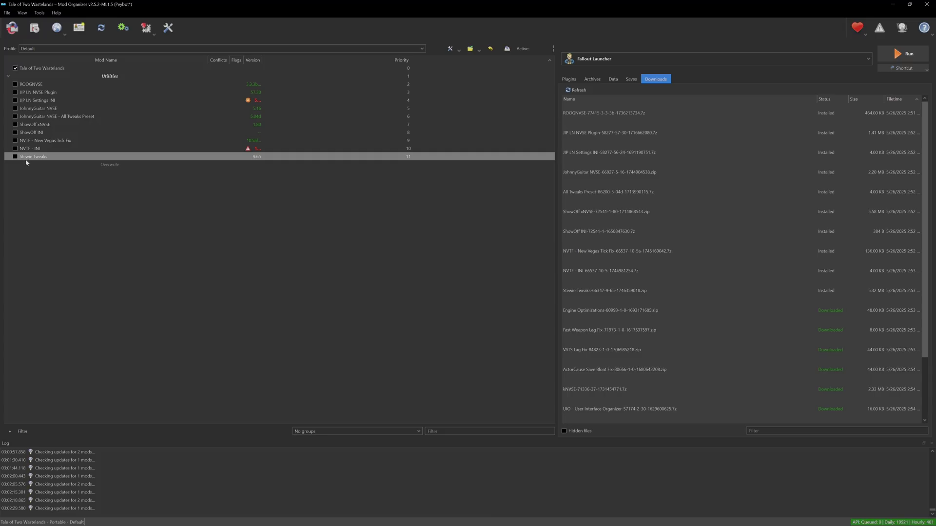
# - Install the archive Stewie_Tweaks-VNV_INI.7z from the Downloads folder as a mod named Stewie Tweaks - VNV INI
pyautogui.rightClick(112, 201)
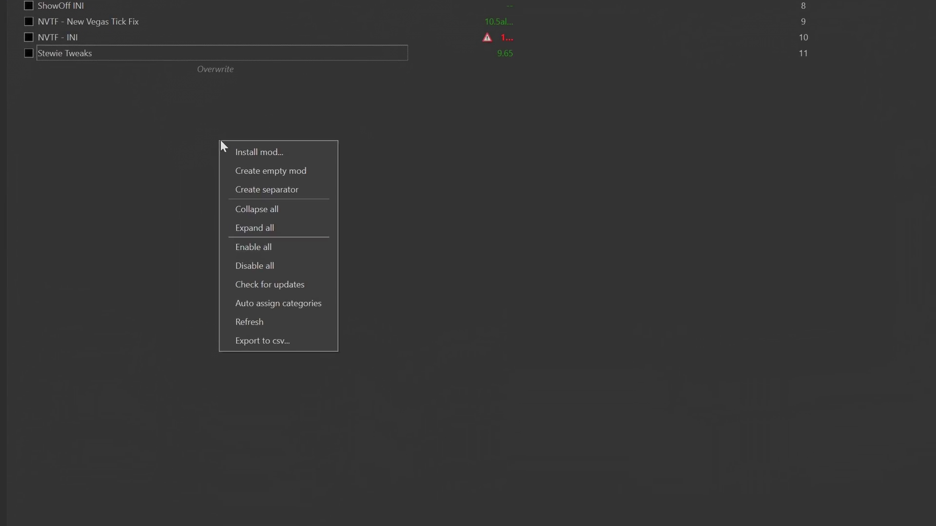
pyautogui.click(294, 155)
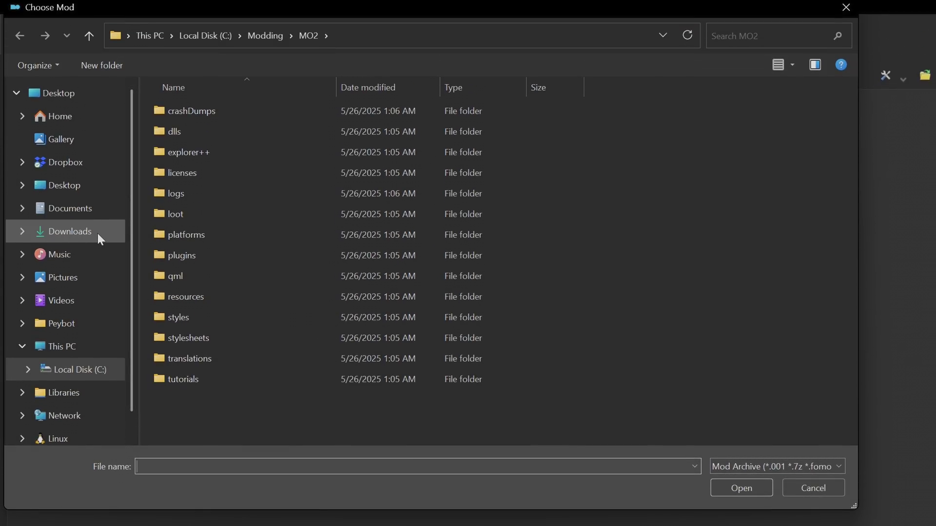
pyautogui.click(98, 233)
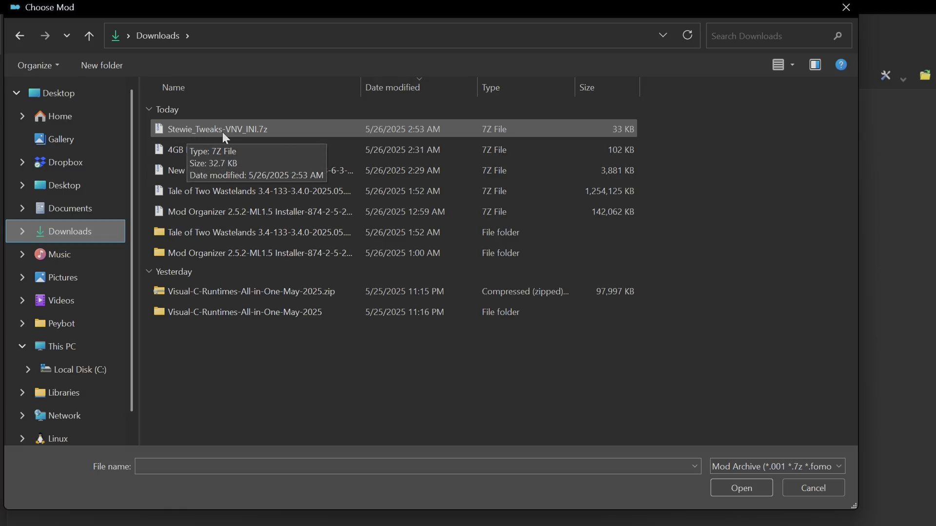
pyautogui.doubleClick(247, 134)
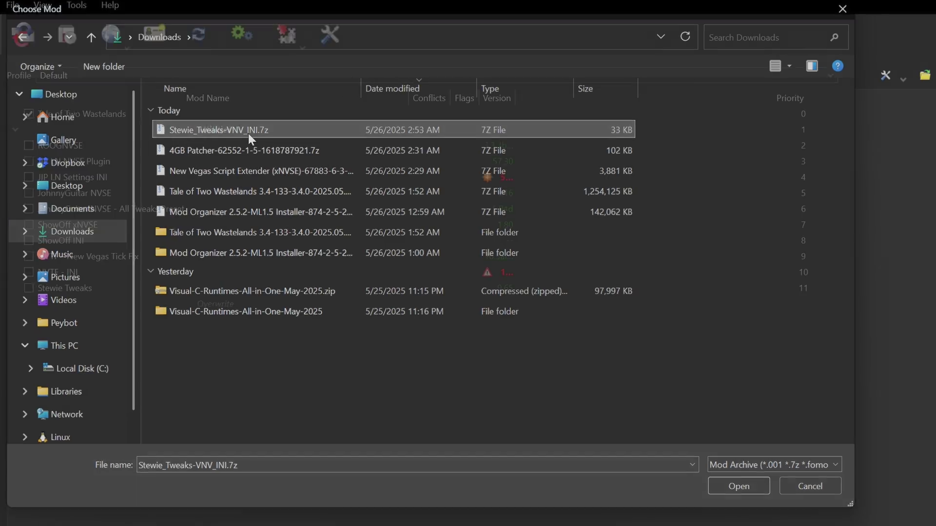
pyautogui.hotkey('ctrl', 'a')
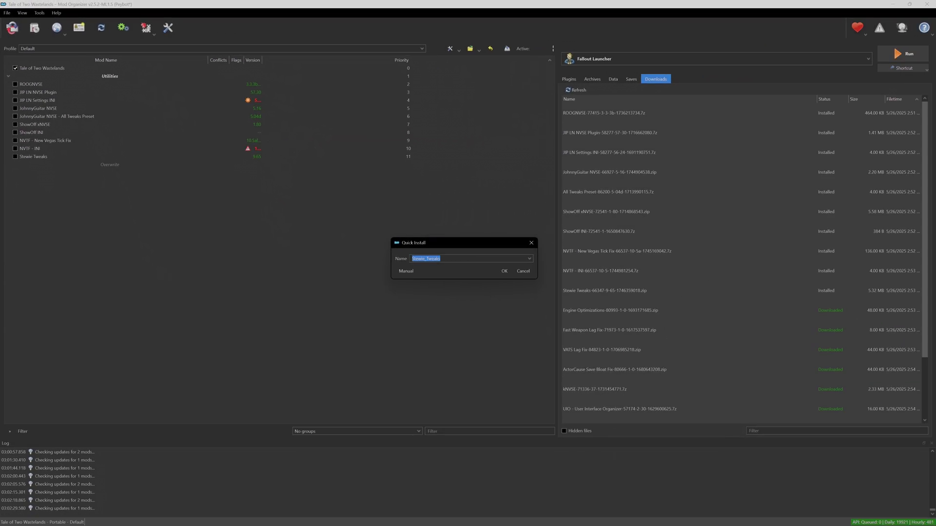
pyautogui.write('Stewie Twe')
pyautogui.click(504, 271)
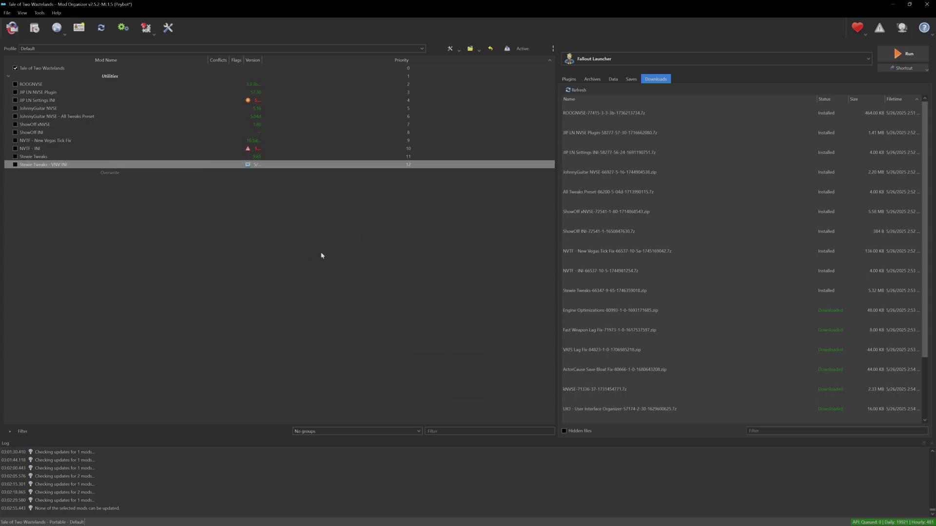
# - Install the downloaded Engine Optimizations and Fast Weapon Lag Fix archives under their suggested names
pyautogui.doubleClick(706, 316)
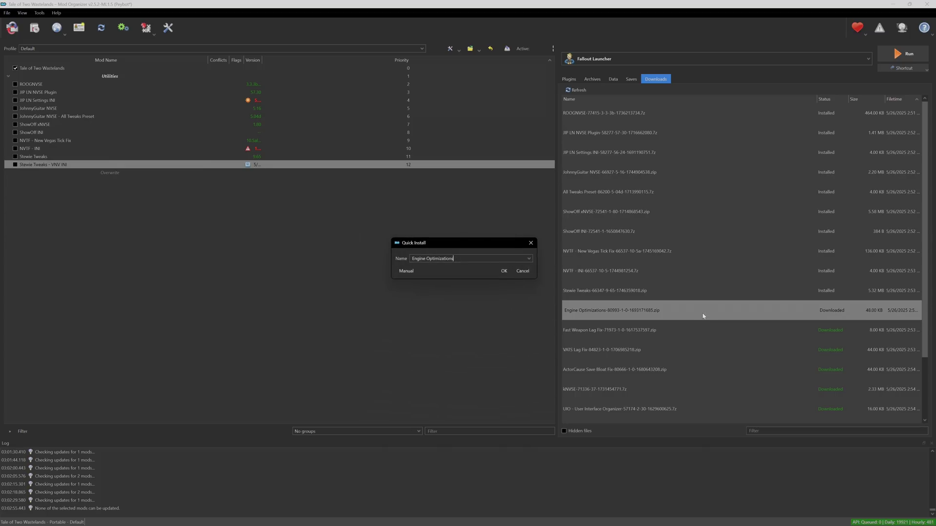
pyautogui.click(504, 271)
pyautogui.doubleClick(718, 336)
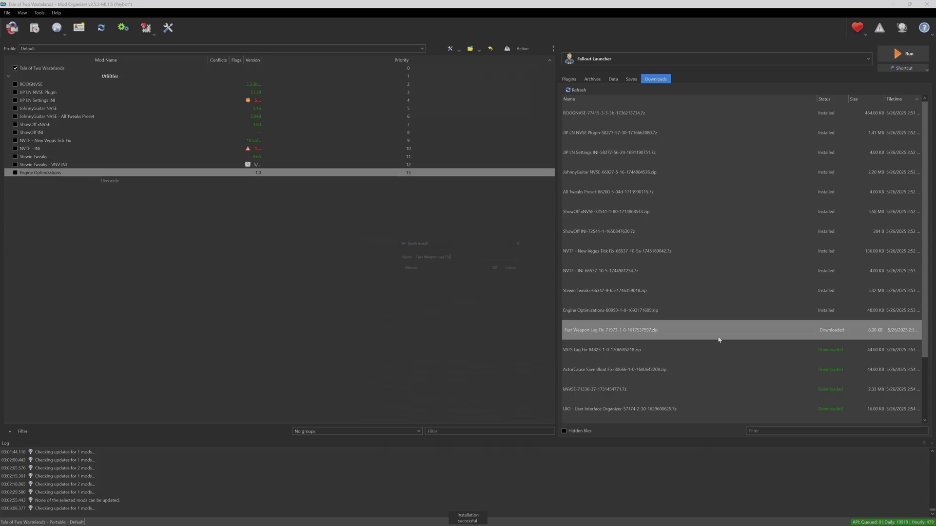
pyautogui.click(504, 271)
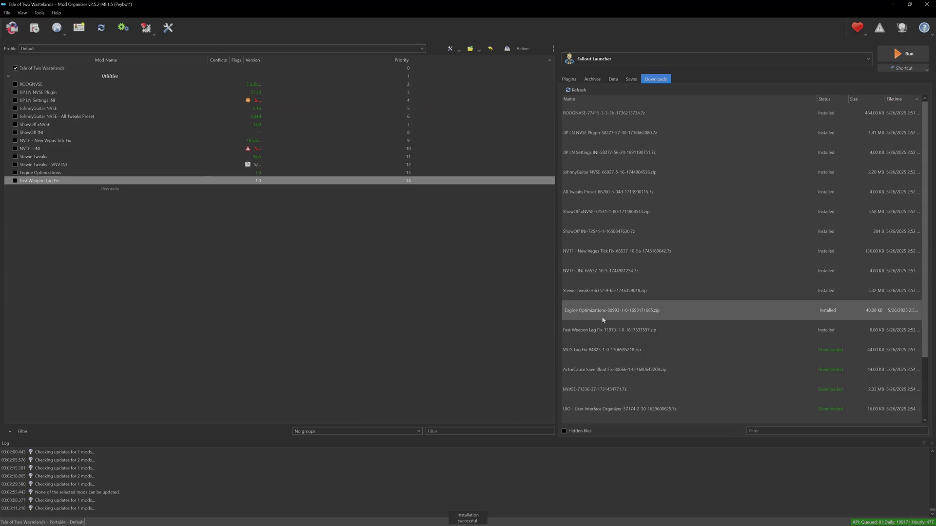
# - Install the downloaded VATS Lag Fix and ActorCause Save Bloat Fix archives under their suggested names
pyautogui.doubleClick(708, 358)
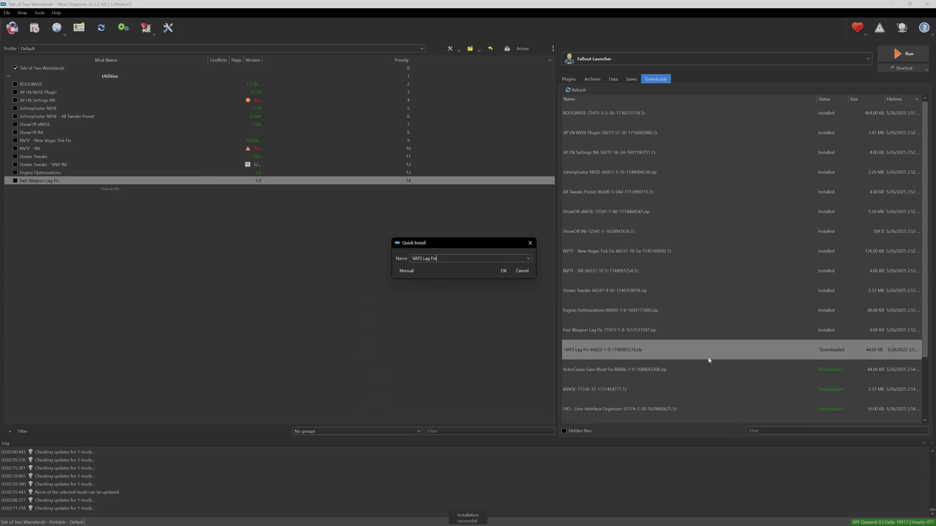
pyautogui.click(503, 271)
pyautogui.doubleClick(687, 368)
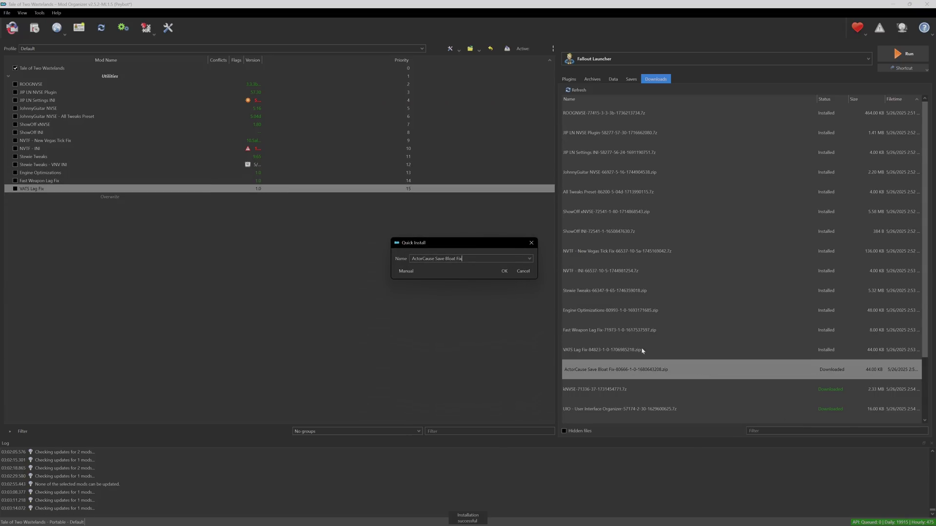
pyautogui.click(505, 272)
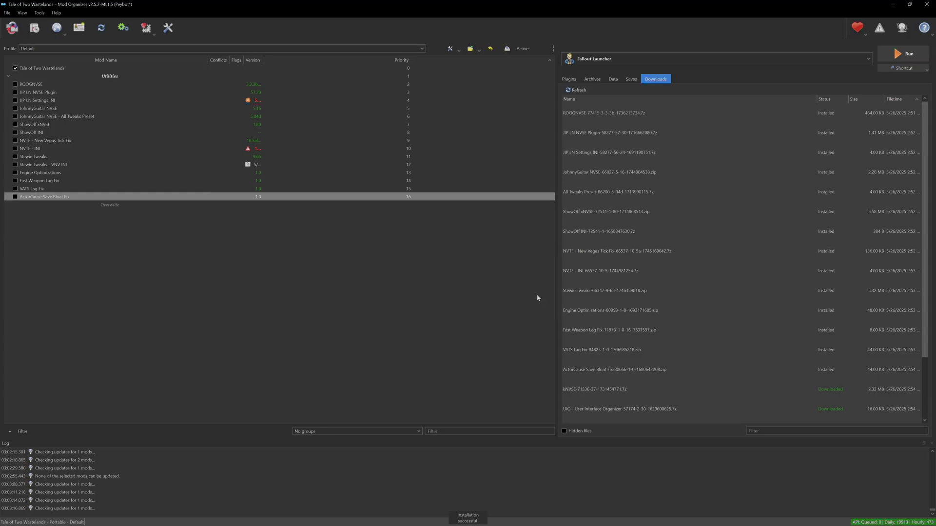
# - Install the downloaded kNVSE and UIO - User Interface Organizer archives under their suggested names
pyautogui.doubleClick(697, 388)
pyautogui.click(504, 271)
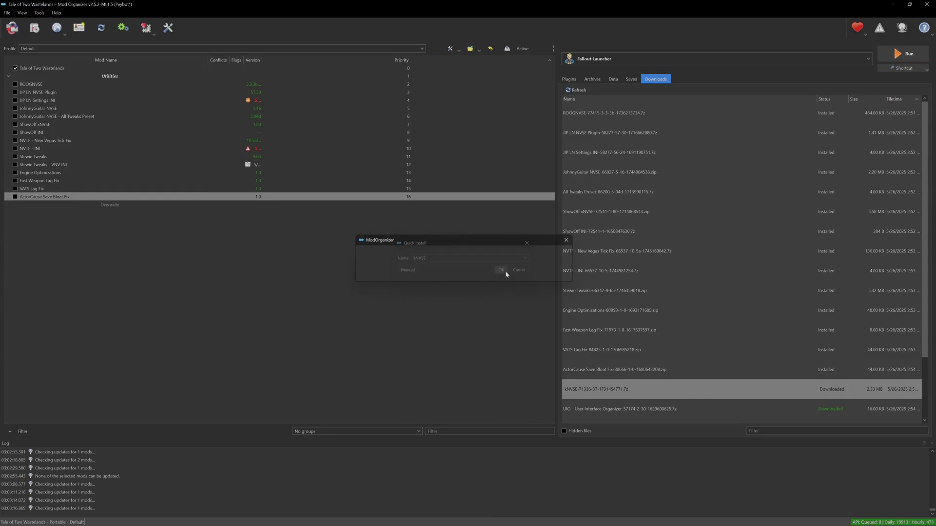
pyautogui.doubleClick(715, 409)
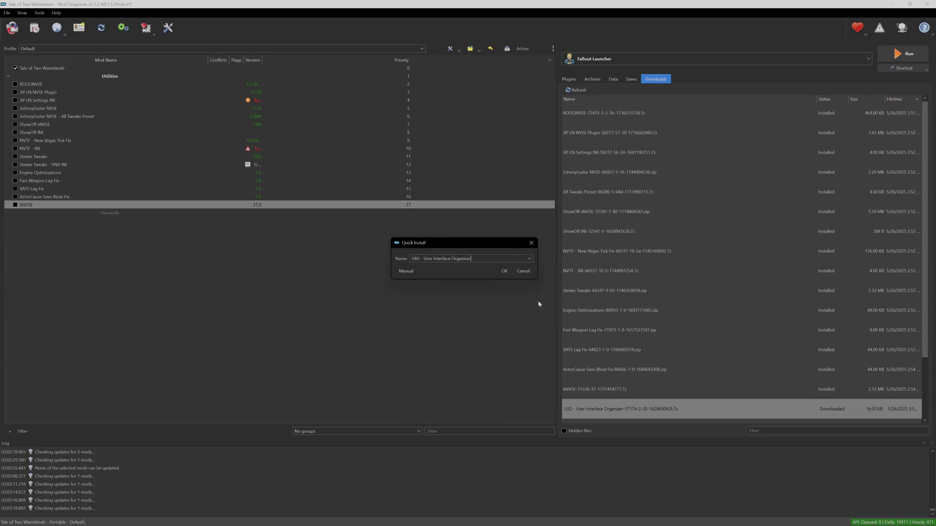
pyautogui.click(504, 272)
# - Install the downloaded MLF and Crash Logger archives under their suggested names
pyautogui.scroll(-2, 692, 390)
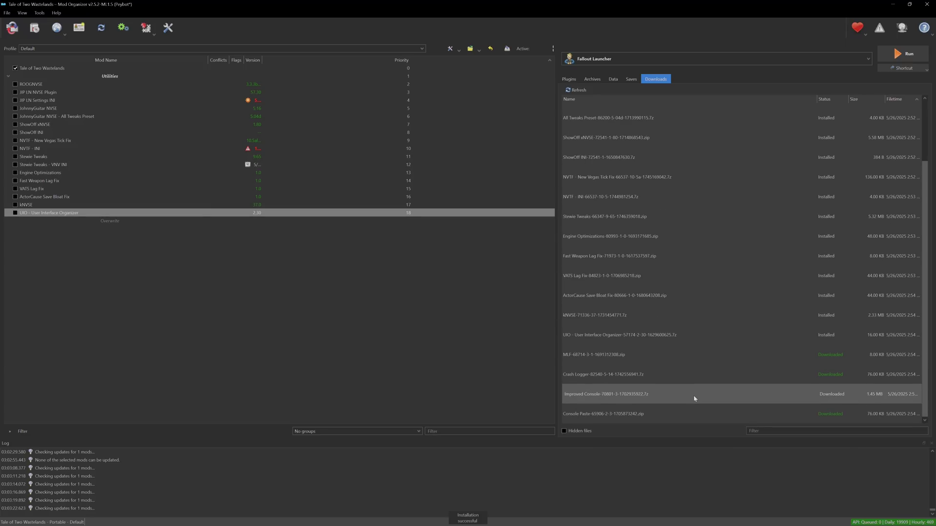
pyautogui.doubleClick(681, 363)
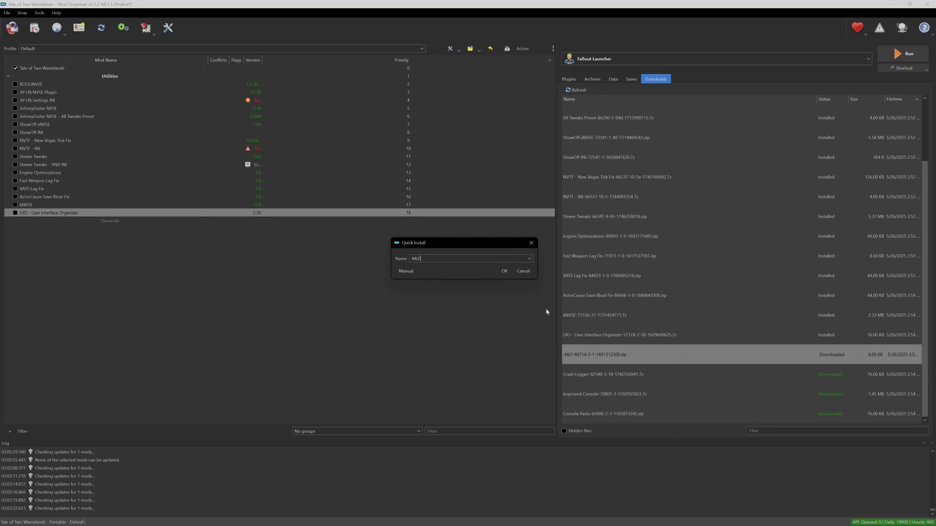
pyautogui.click(504, 272)
pyautogui.doubleClick(673, 385)
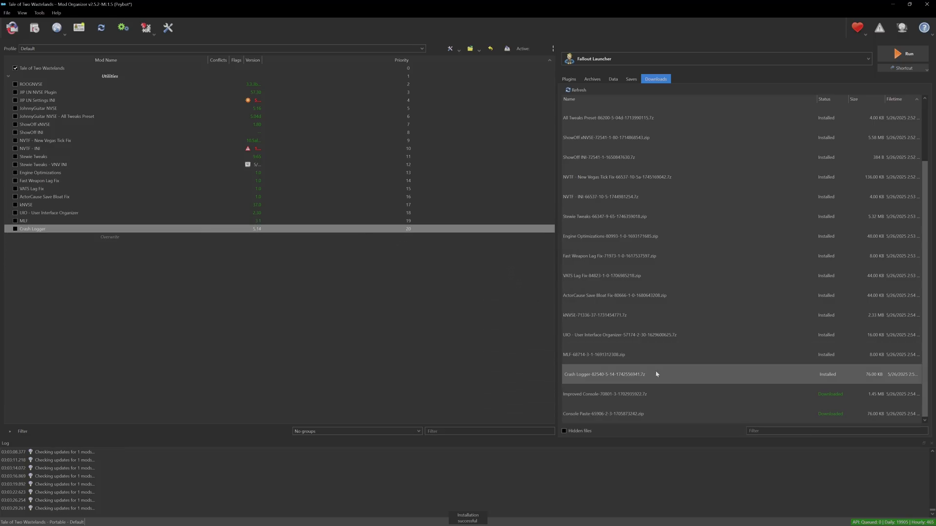
# - Install the downloaded Improved Console and Console Paste archives under their suggested names
pyautogui.doubleClick(691, 395)
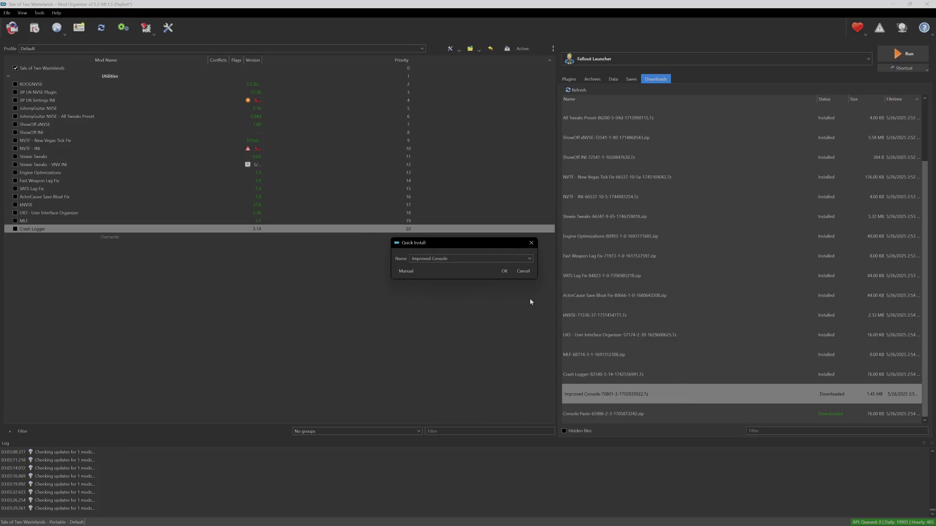
pyautogui.click(504, 271)
pyautogui.click(693, 414)
pyautogui.doubleClick(693, 418)
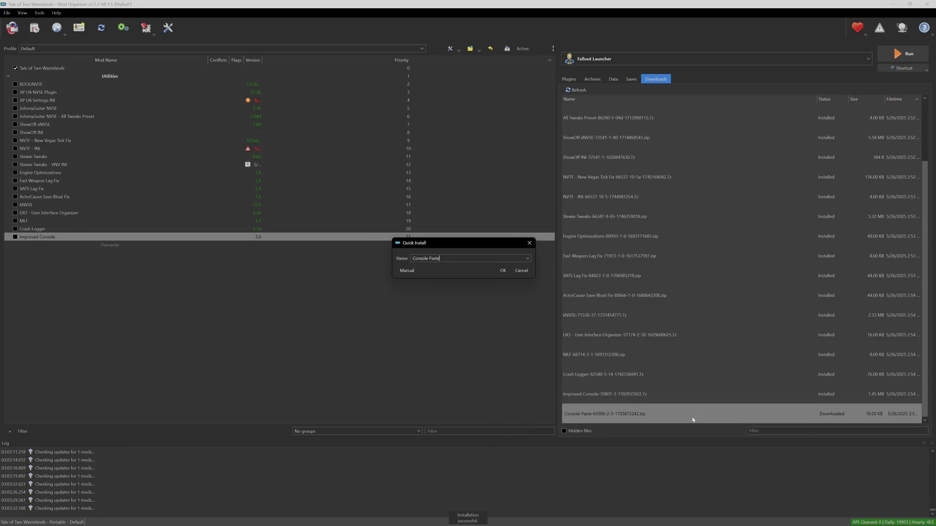
pyautogui.click(504, 271)
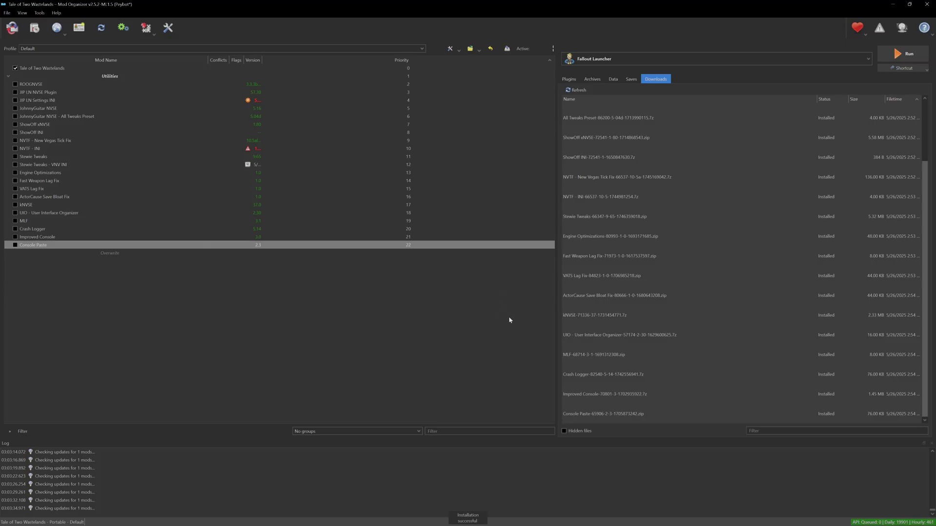
# - Send ML Utilities Checker from the guide's linked Nexus page in the browser to Mod Organizer and install it under its suggested name
pyautogui.hotkey('alt', 'Tab')
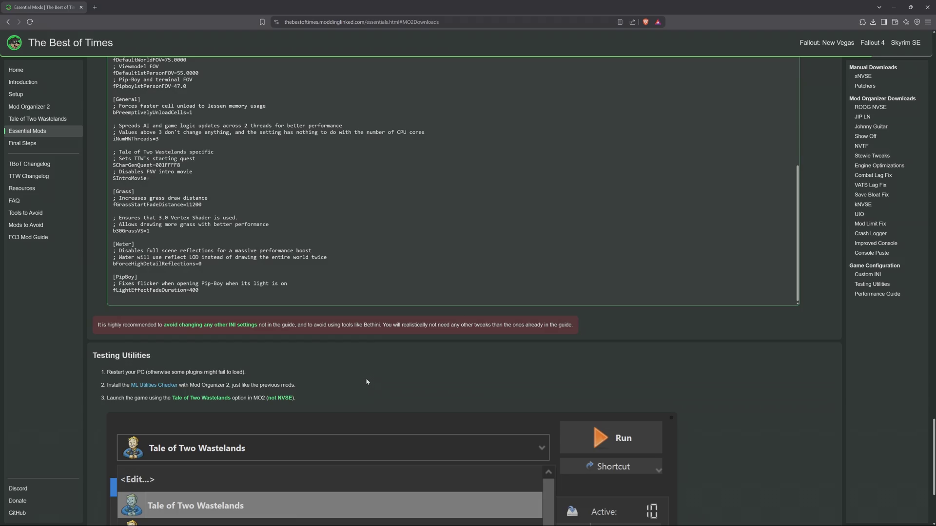
pyautogui.scroll(-3, 363, 383)
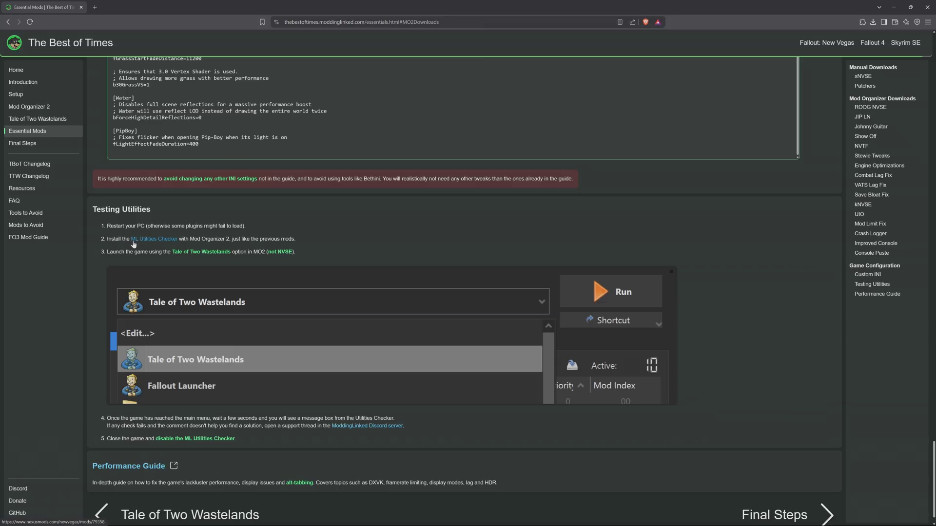
pyautogui.click(141, 244)
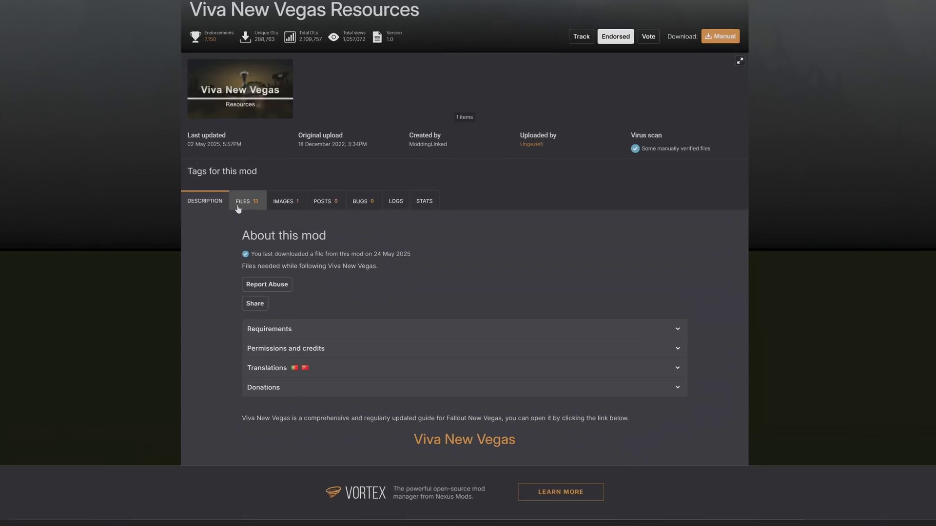
pyautogui.click(281, 236)
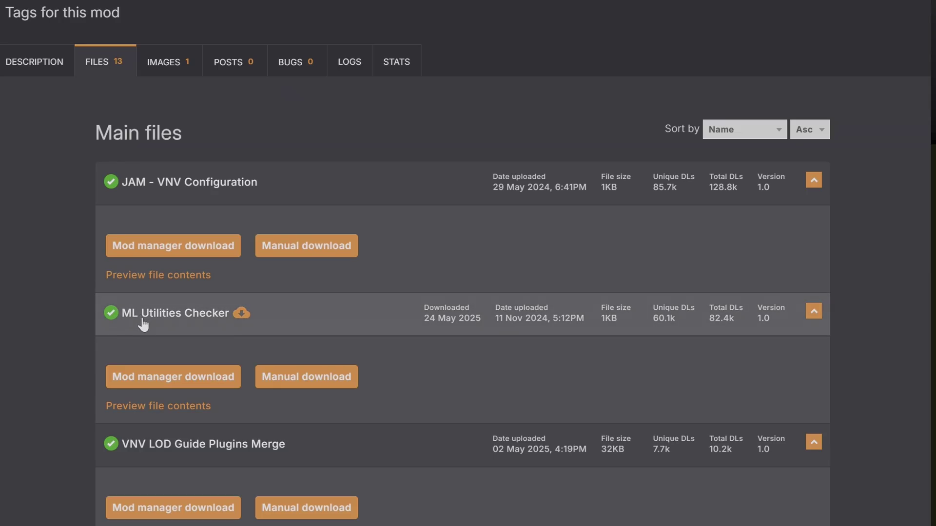
pyautogui.click(173, 380)
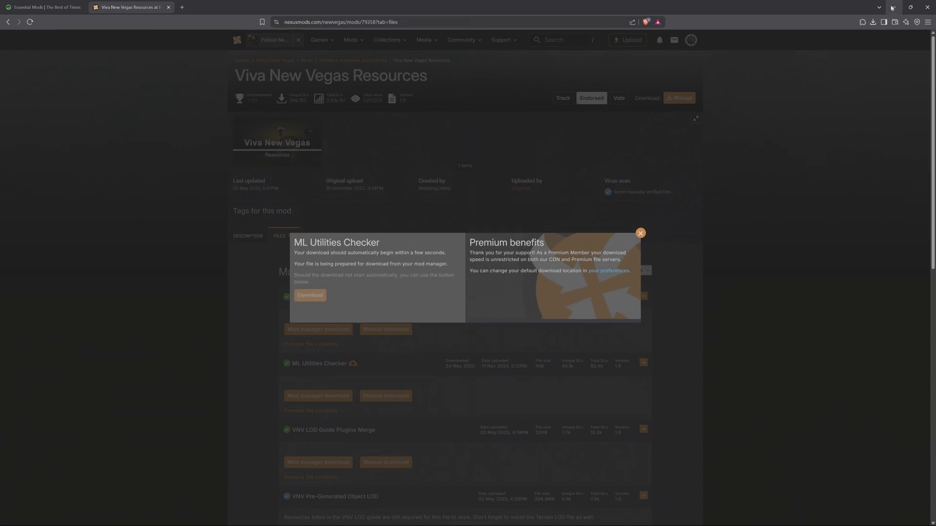
pyautogui.click(893, 8)
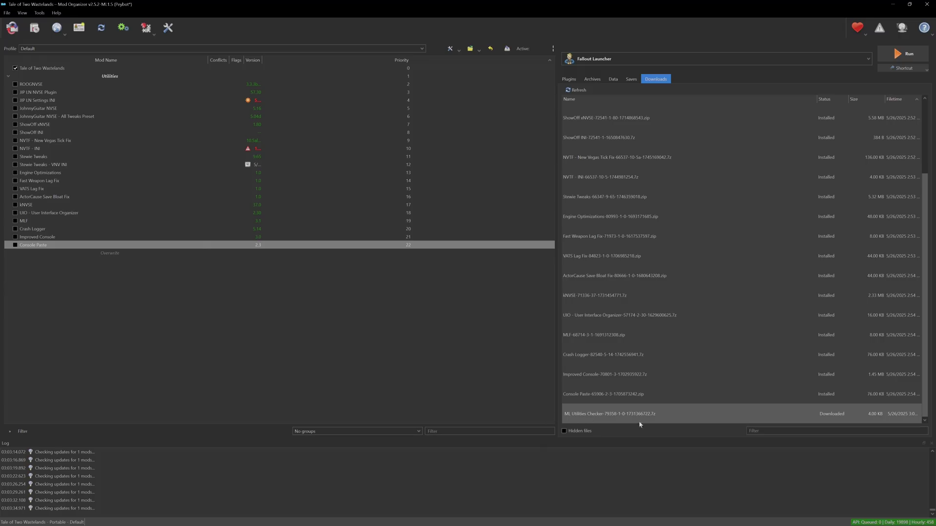
pyautogui.doubleClick(673, 419)
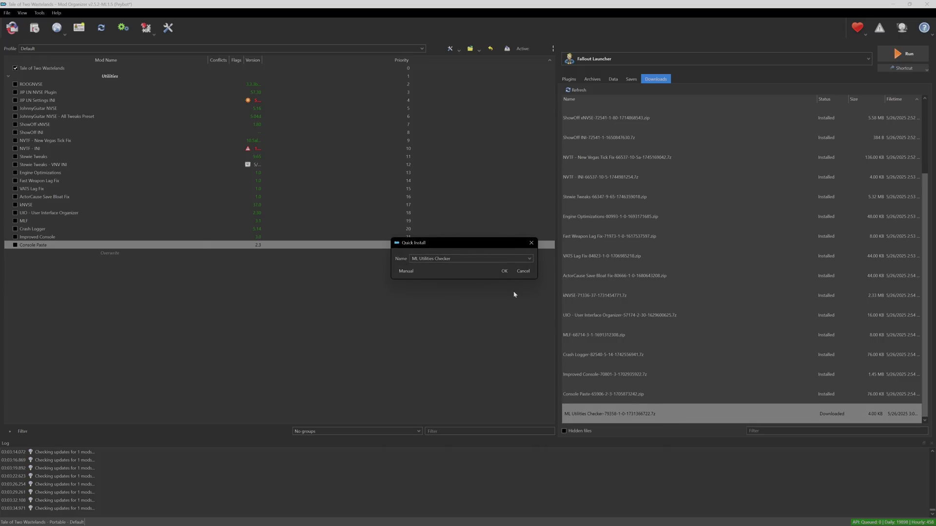
pyautogui.click(505, 271)
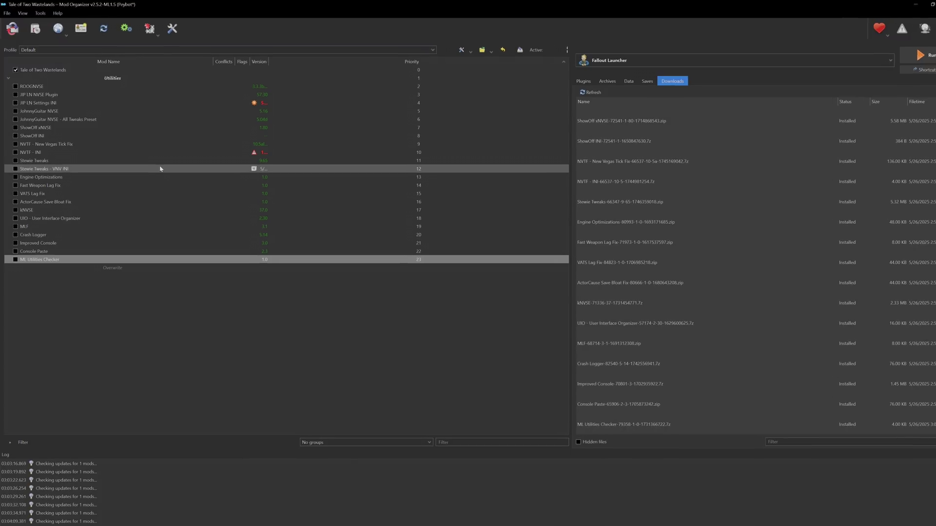
# - Enable all installed mods in the mod list
pyautogui.rightClick(161, 169)
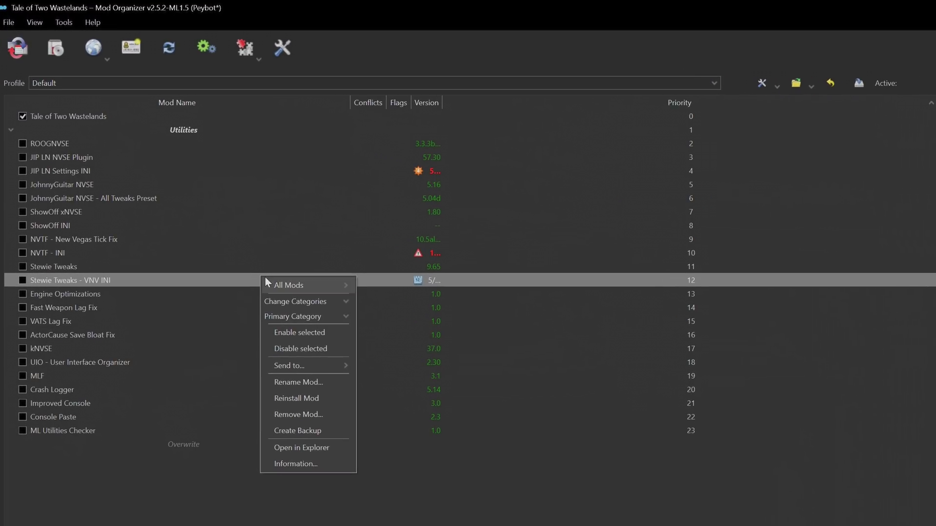
pyautogui.moveTo(326, 288)
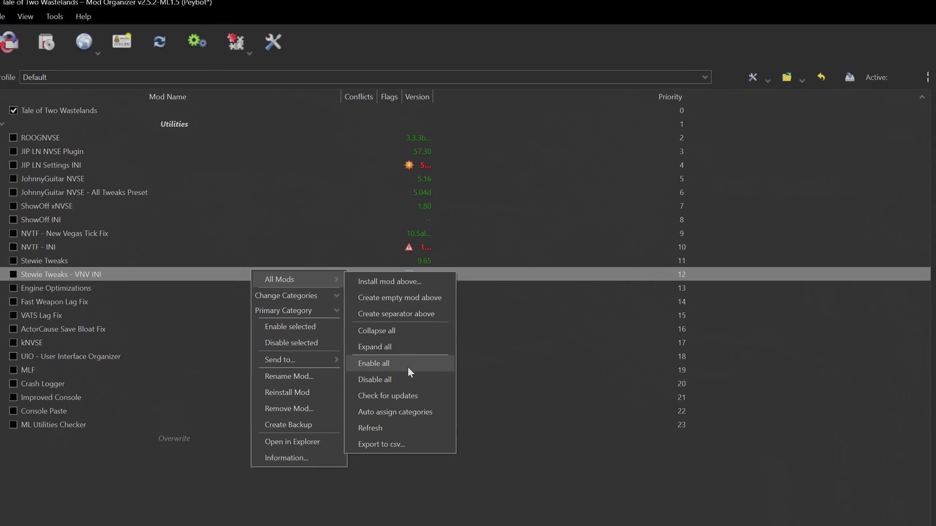
pyautogui.click(408, 369)
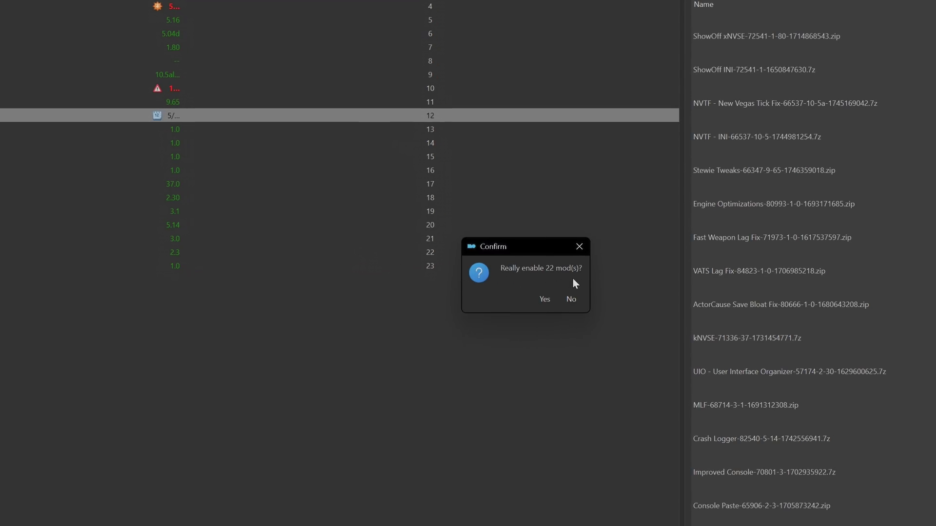
pyautogui.click(544, 299)
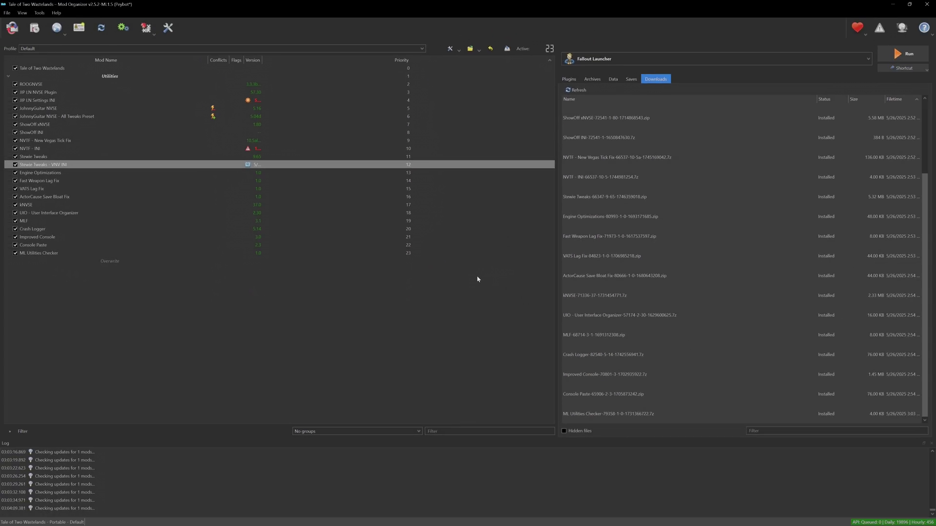
pyautogui.press('F2')
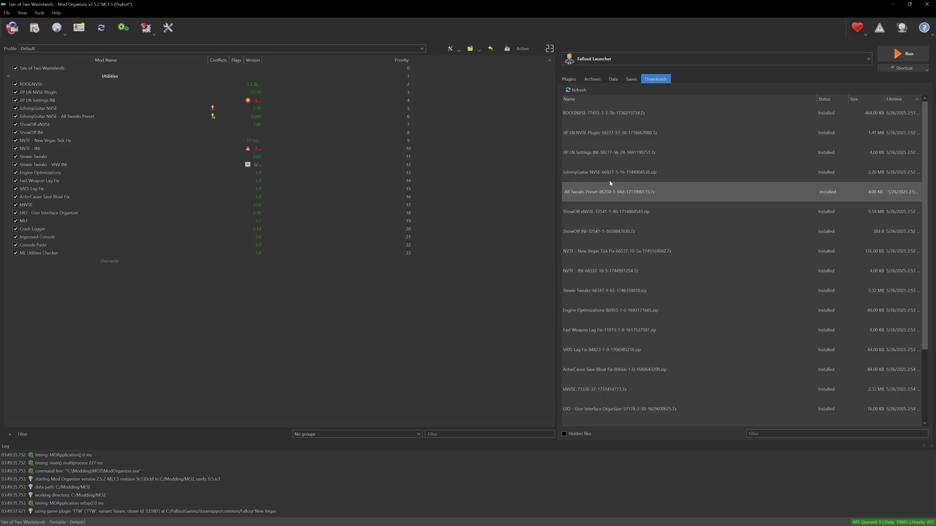
# - Launch the game with the Tale of Two Wastelands executable instead of Fallout Launcher
pyautogui.click(870, 62)
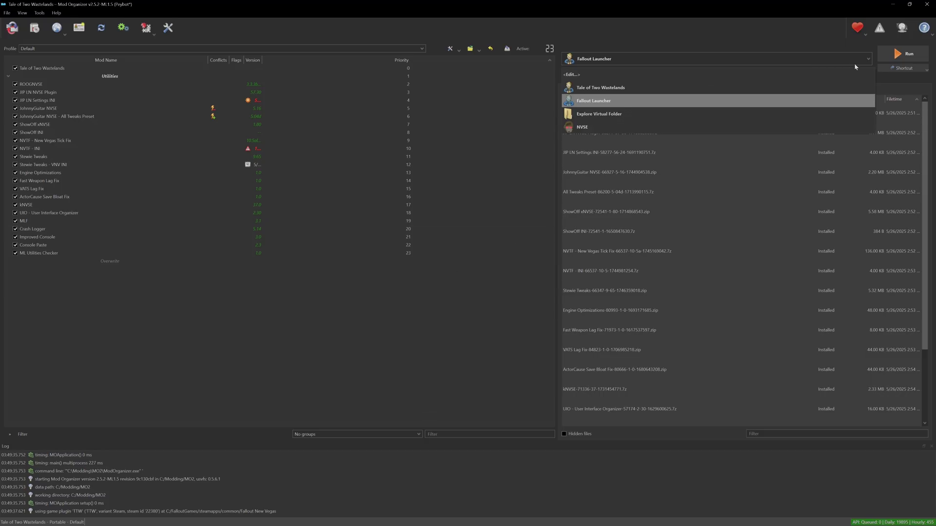
pyautogui.click(637, 93)
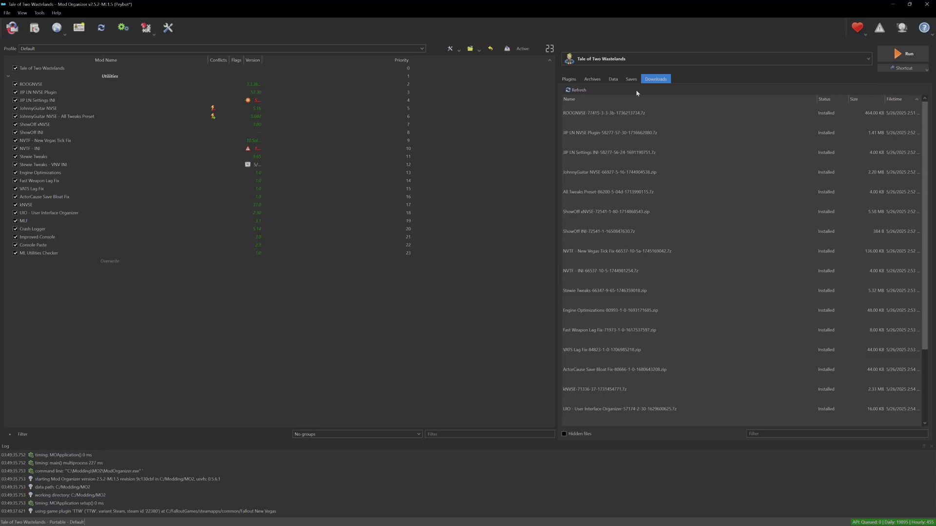
pyautogui.click(909, 55)
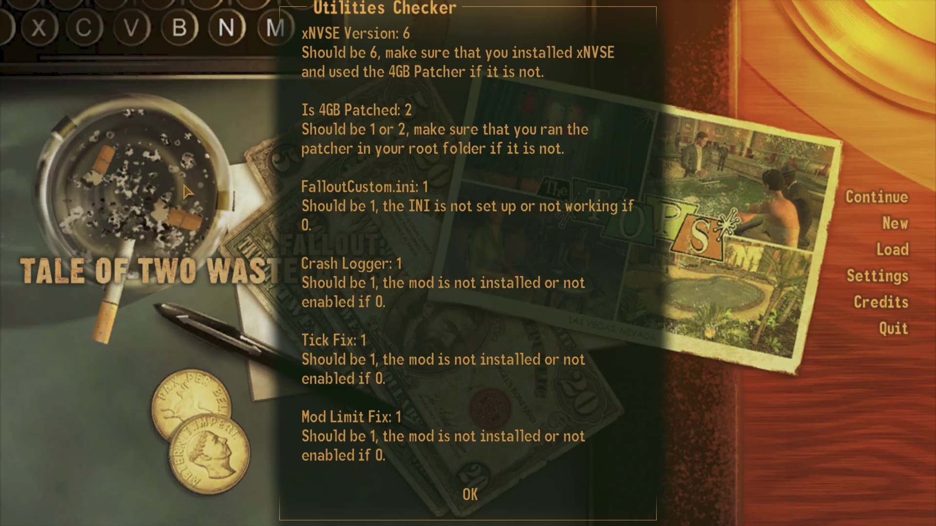
# - Dismiss the Utilities Checker report at the main menu and quit the game
pyautogui.click(478, 502)
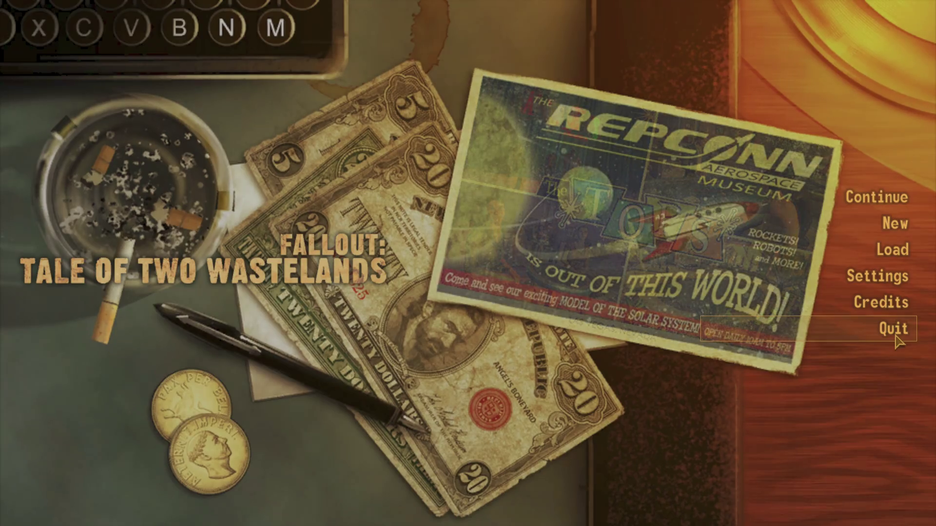
pyautogui.click(895, 337)
pyautogui.press('Return')
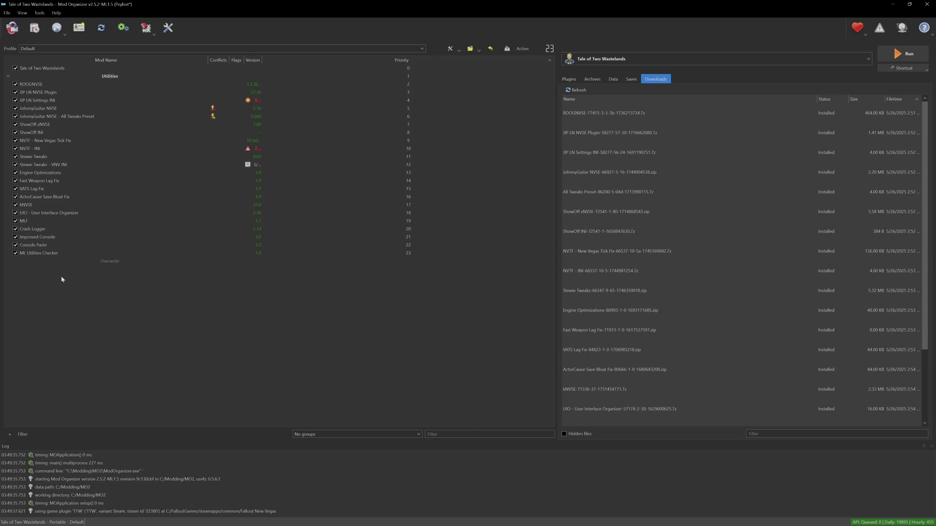